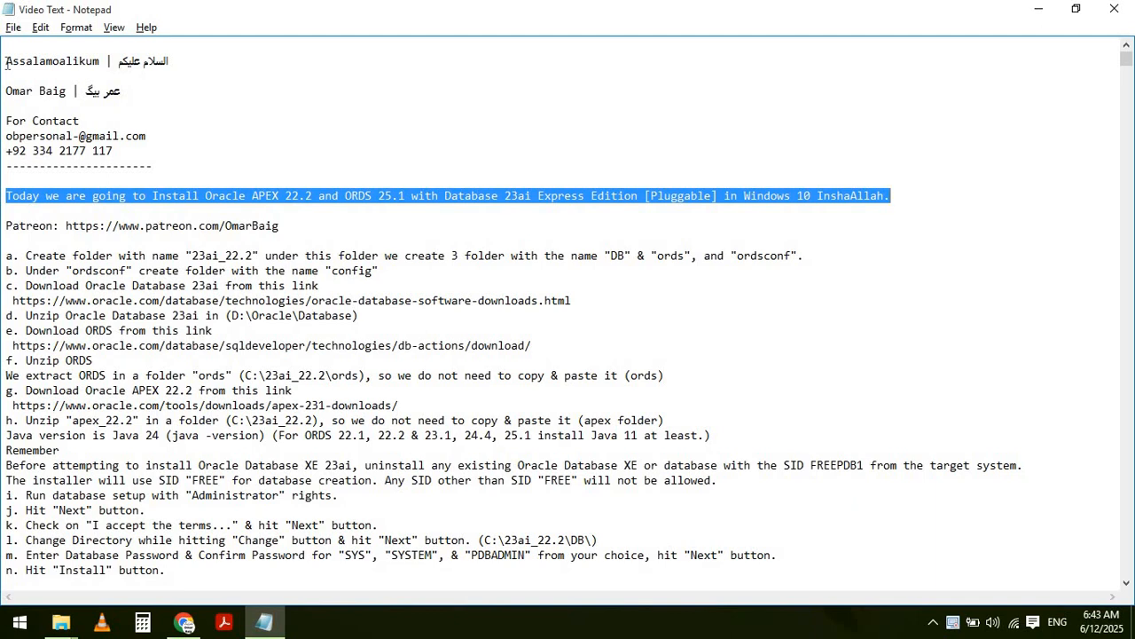
# - Highlight the Patreon line and folder-creation step a. in the setup notes, then switch windows
pyautogui.press('Left')
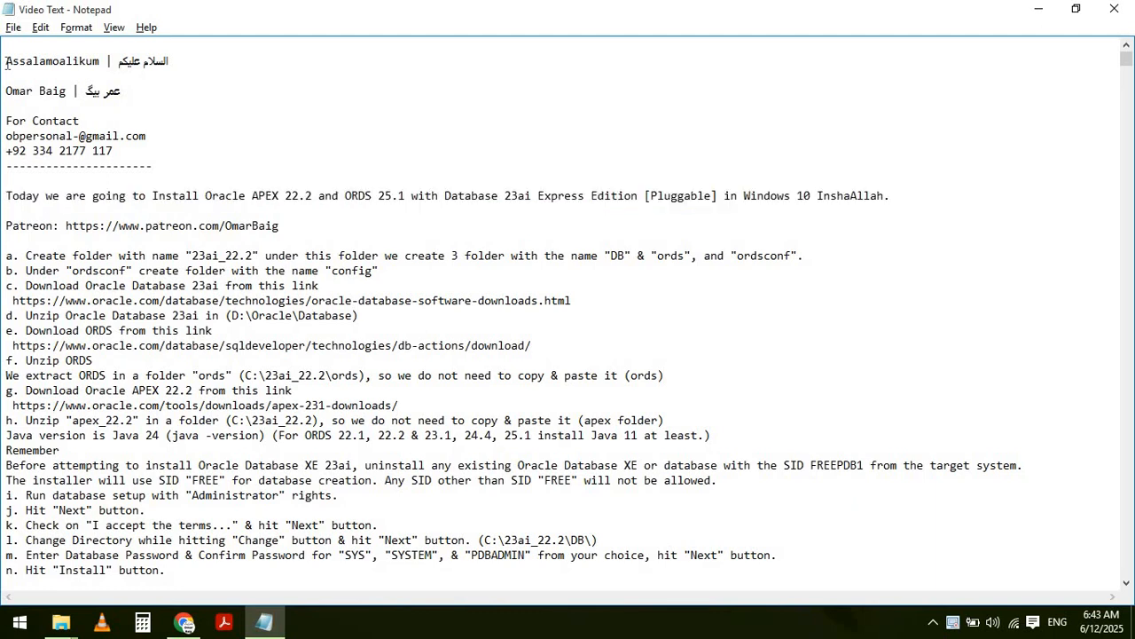
pyautogui.hotkey('shift', 'End')
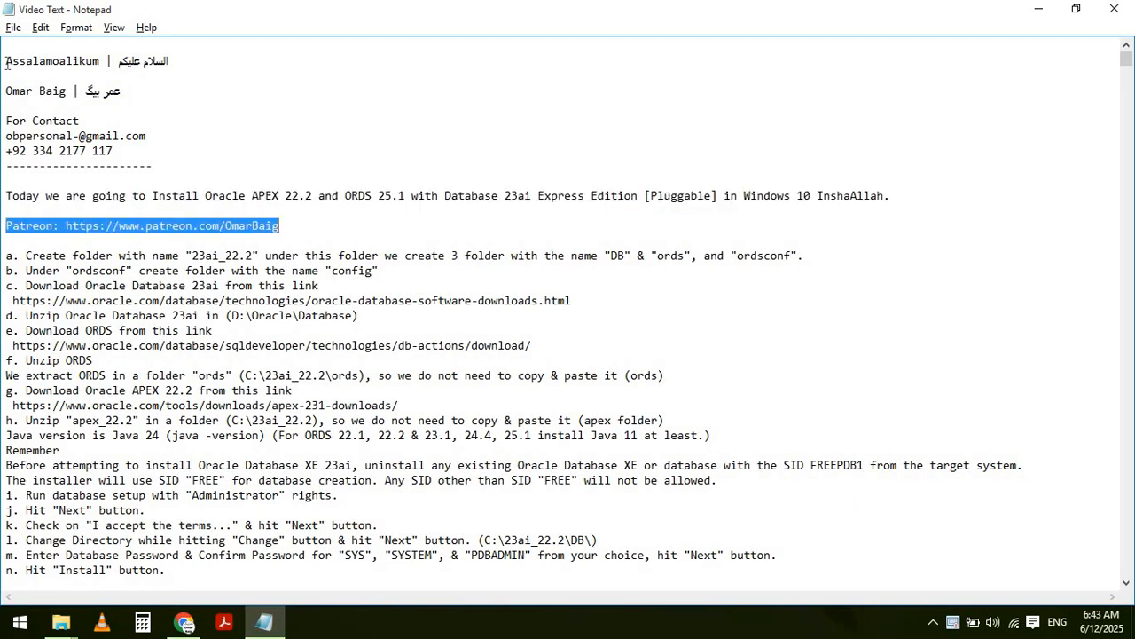
pyautogui.press('Down')
pyautogui.press('Down')
pyautogui.hotkey('shift', 'End')
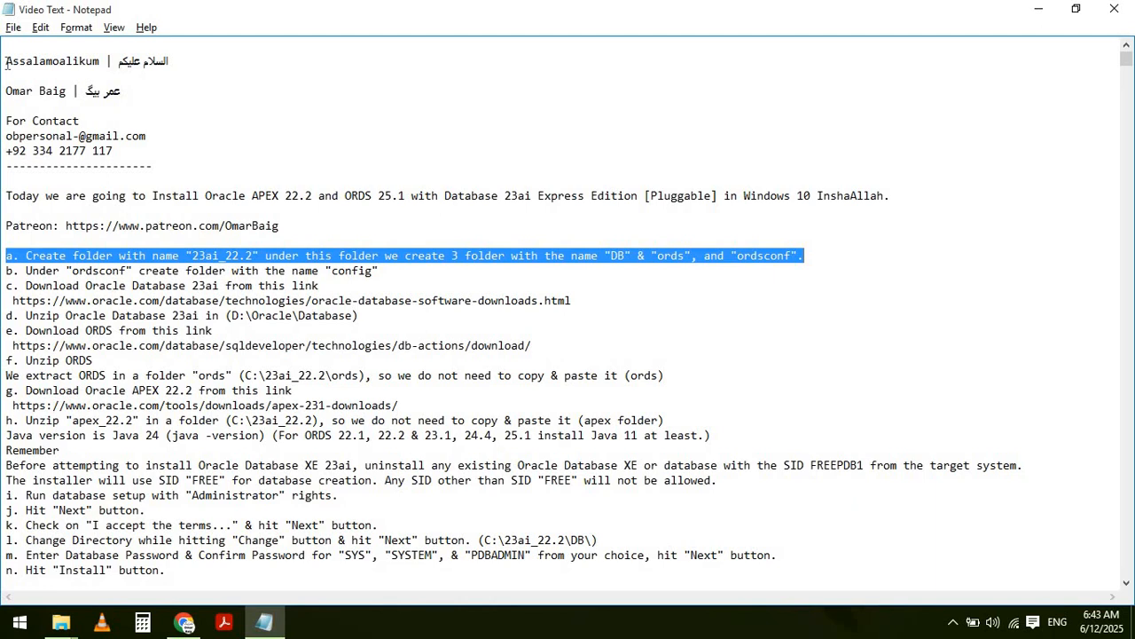
pyautogui.hotkey('alt', 'Tab')
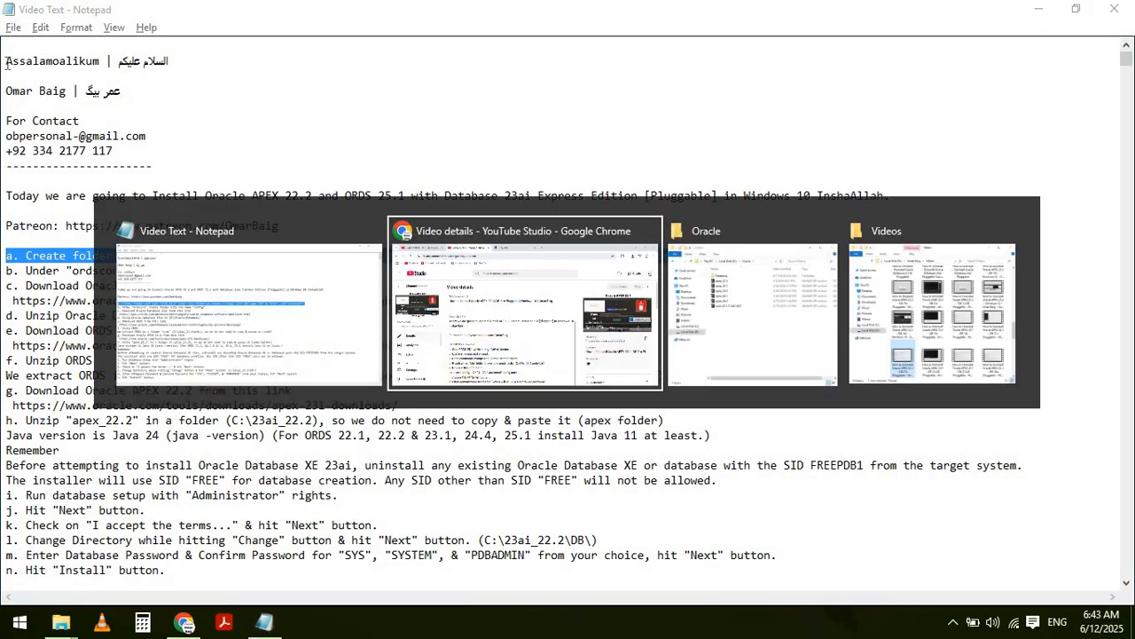
# - Open the C: drive in a new window and create and open a 23ai_22.2 folder
pyautogui.hotkey('alt', 'Tab')
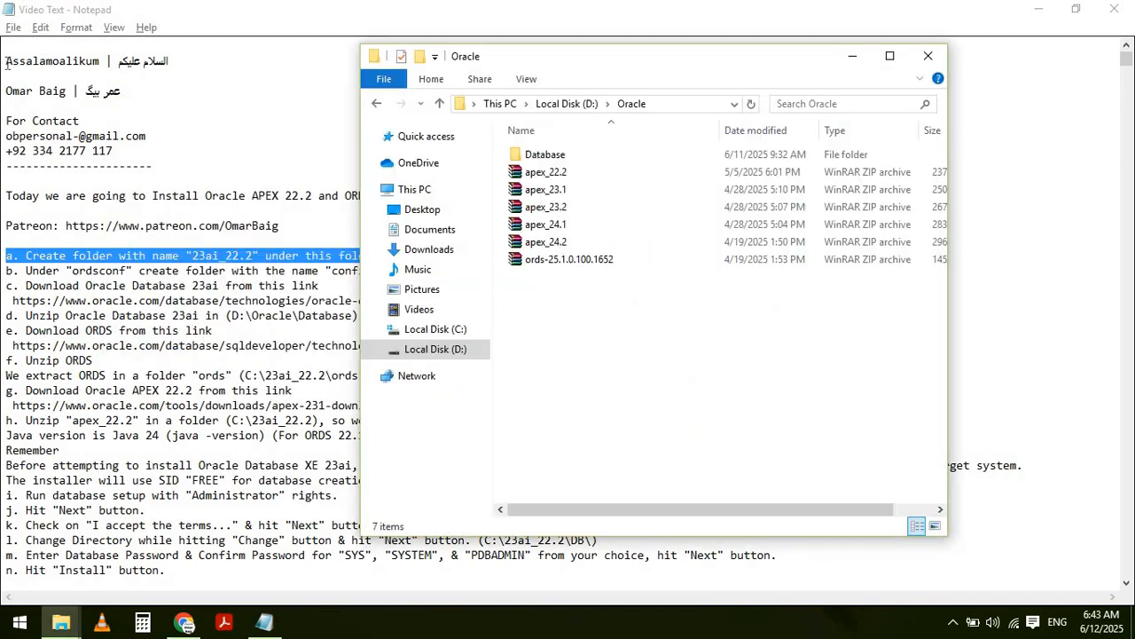
pyautogui.rightClick(435, 336)
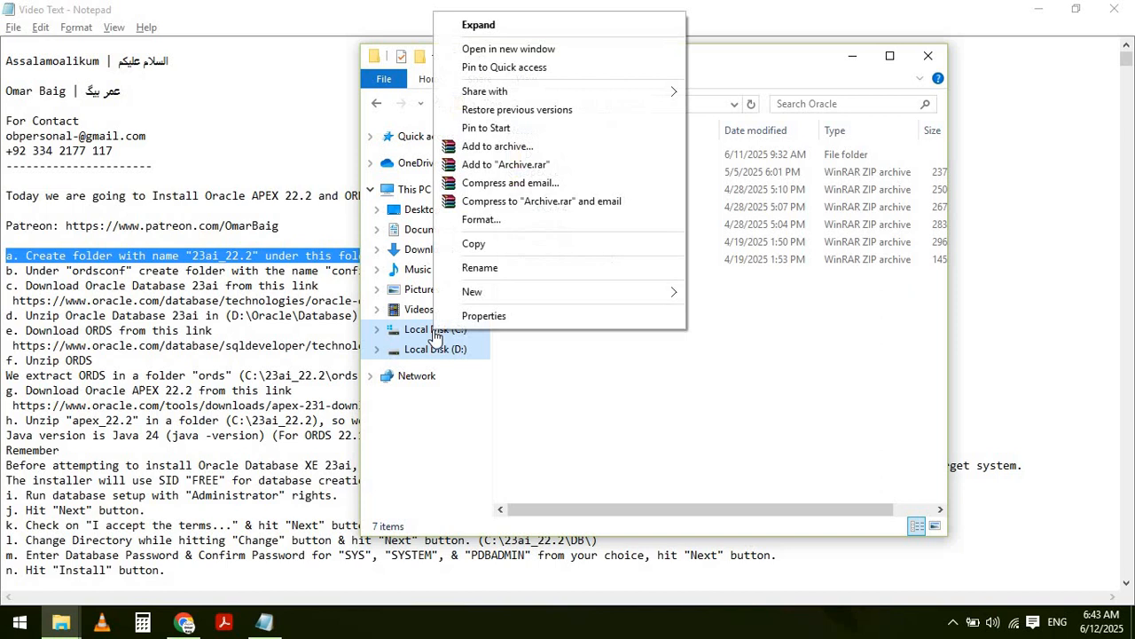
pyautogui.click(511, 49)
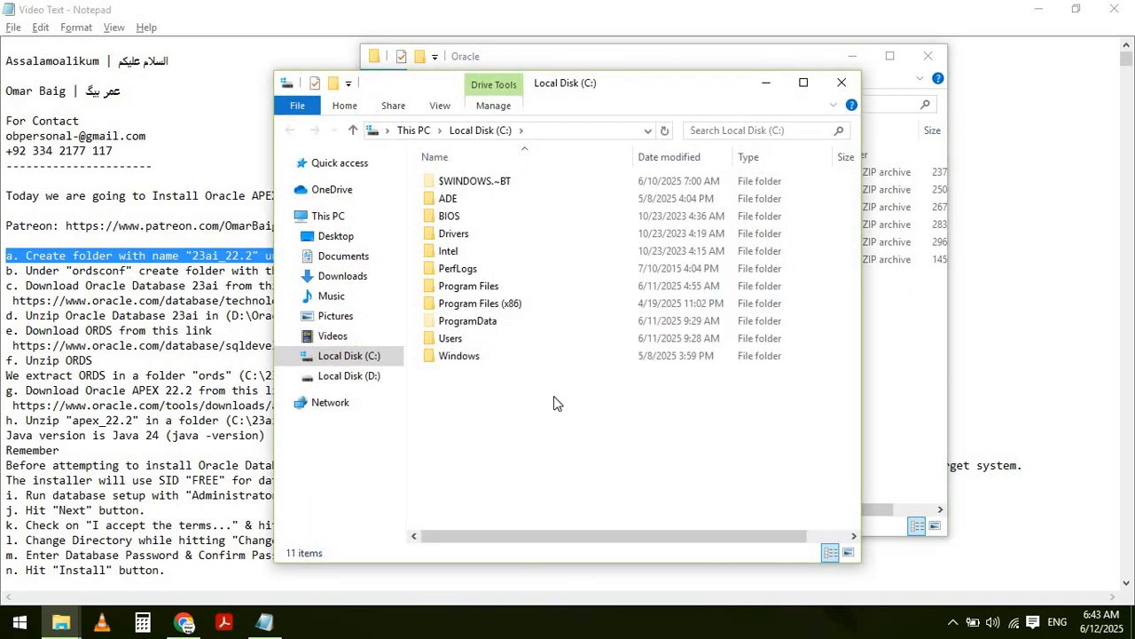
pyautogui.rightClick(552, 406)
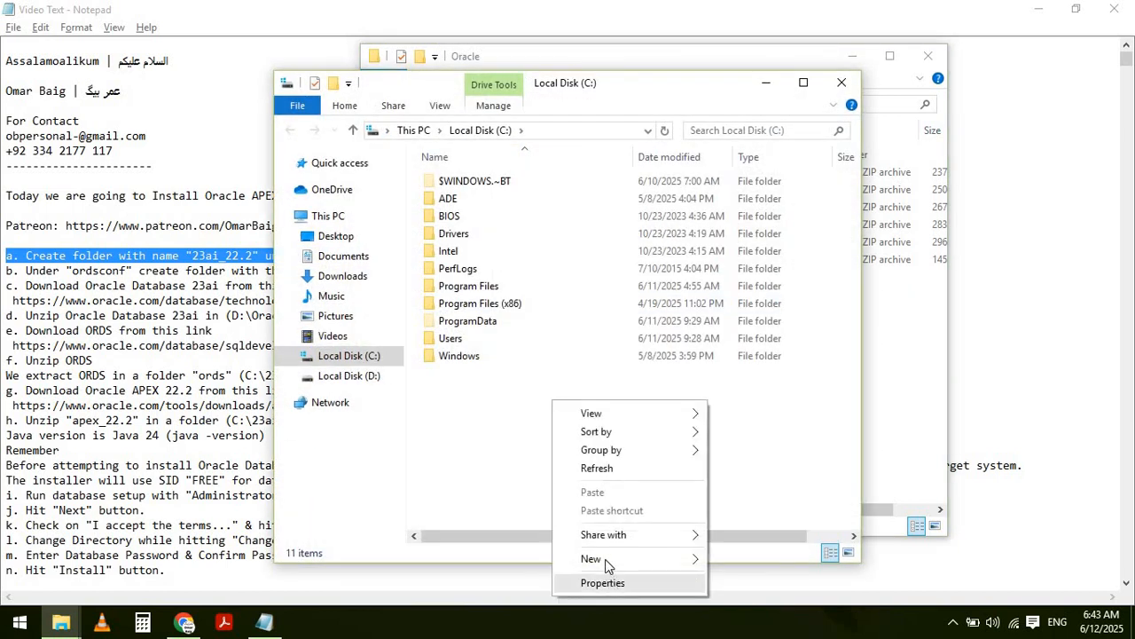
pyautogui.moveTo(605, 558)
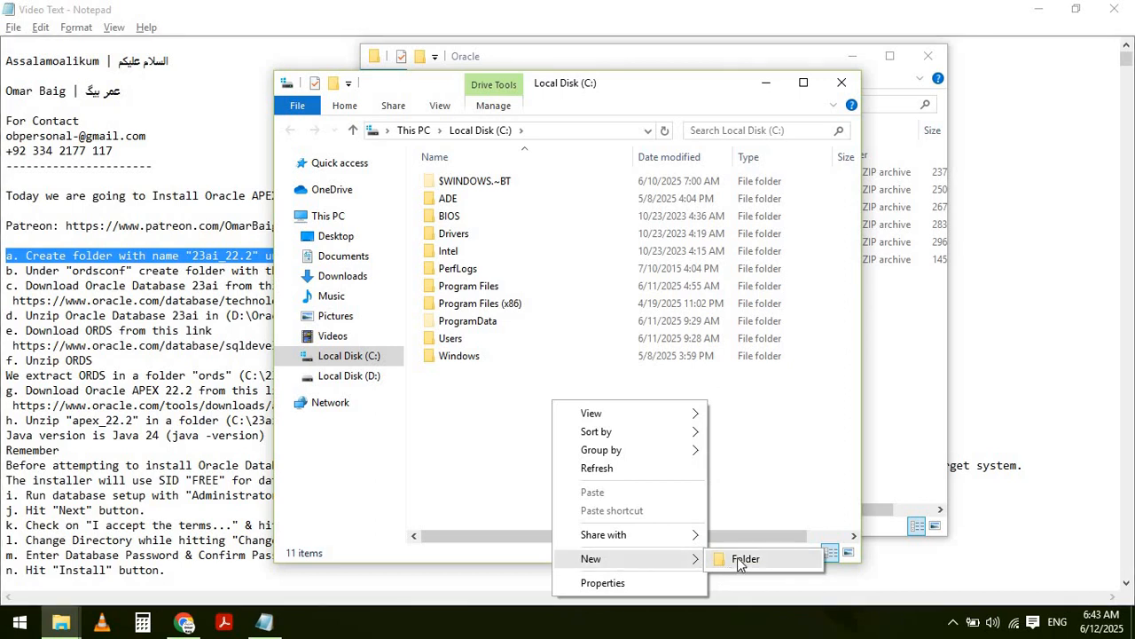
pyautogui.click(737, 557)
pyautogui.write('23ai')
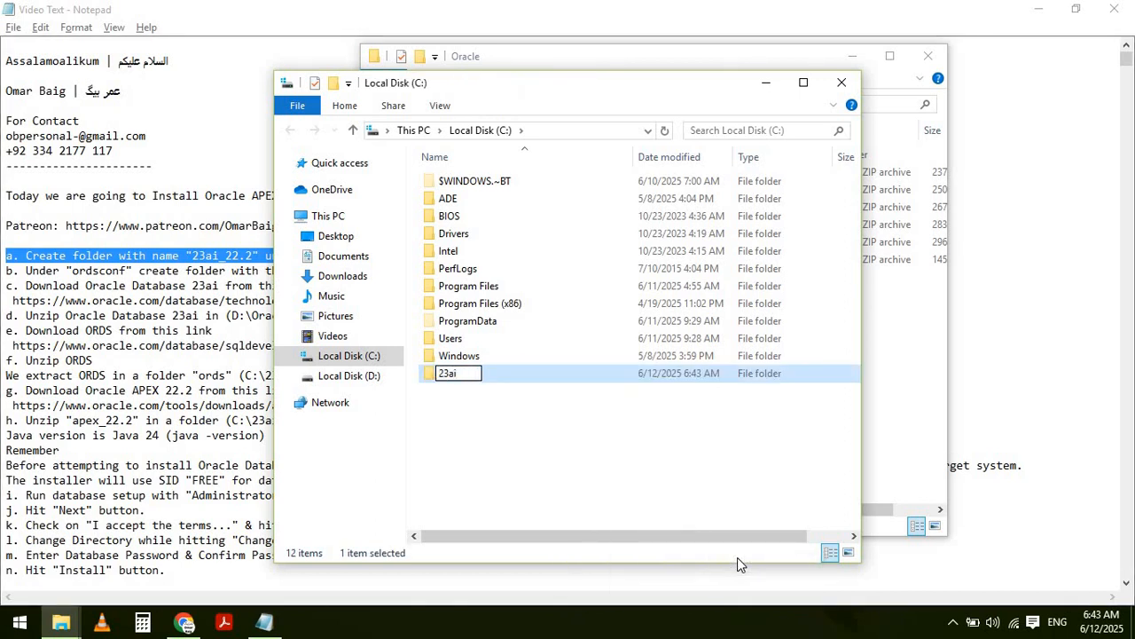
pyautogui.write('_22.2')
pyautogui.press('Return')
pyautogui.press('Return')
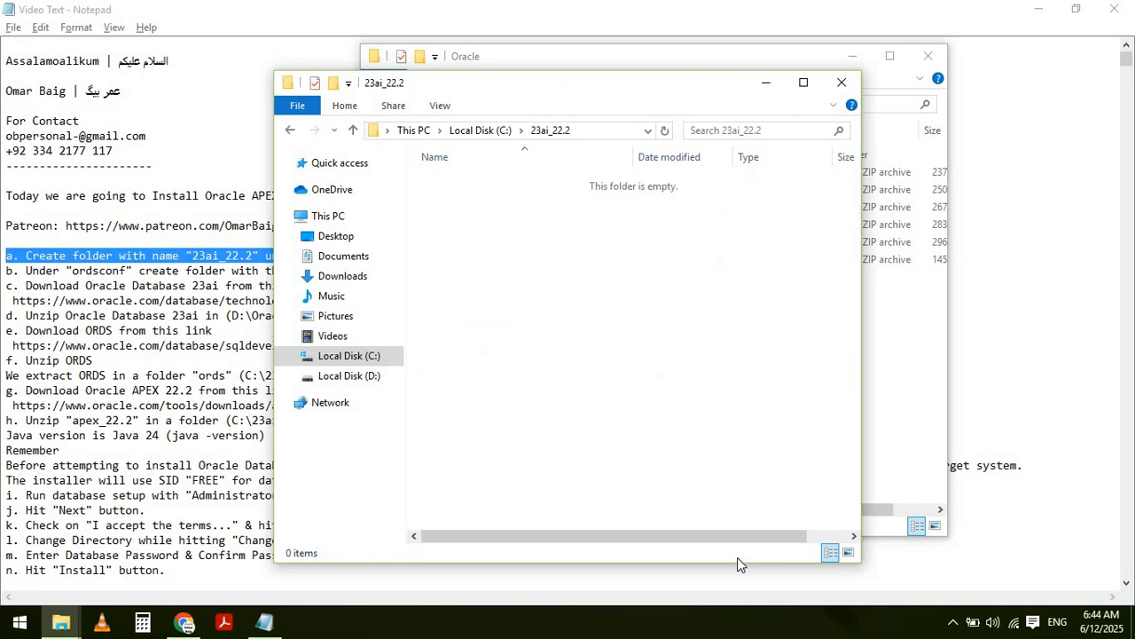
# - Create DB and ords folders inside 23ai_22.2
pyautogui.rightClick(637, 280)
pyautogui.moveTo(693, 481)
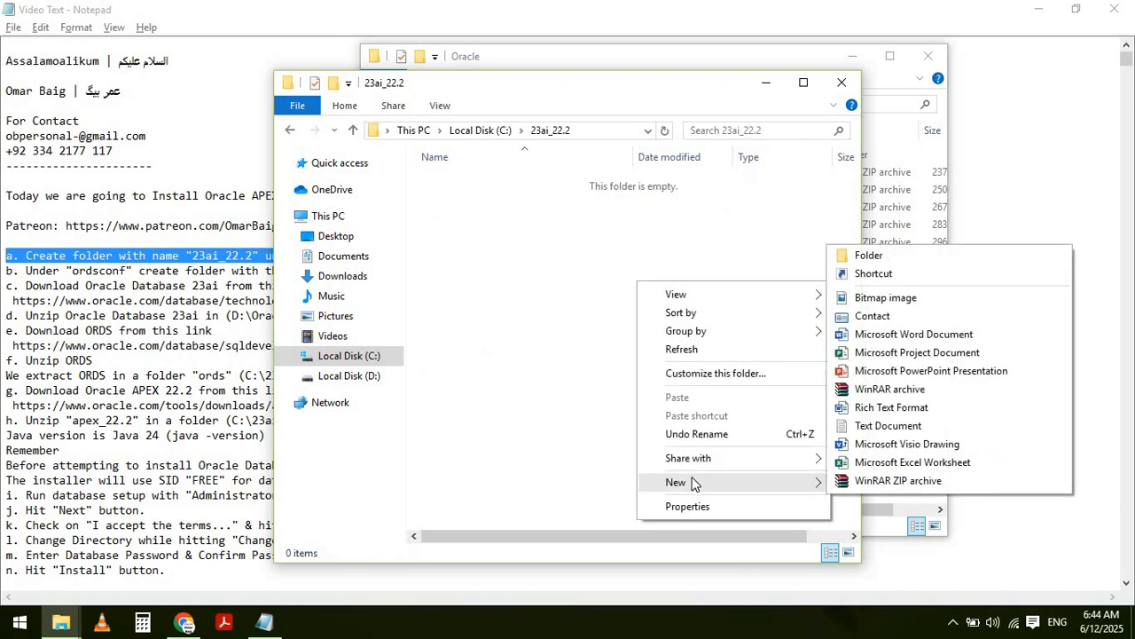
pyautogui.click(876, 254)
pyautogui.write('DB')
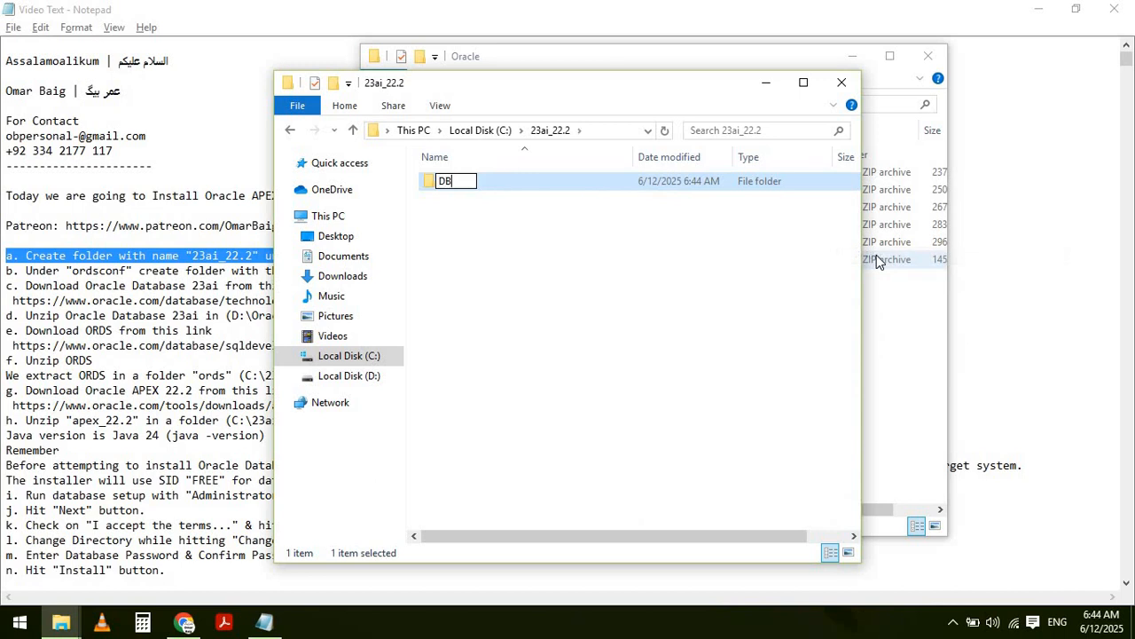
pyautogui.press('Return')
pyautogui.rightClick(588, 324)
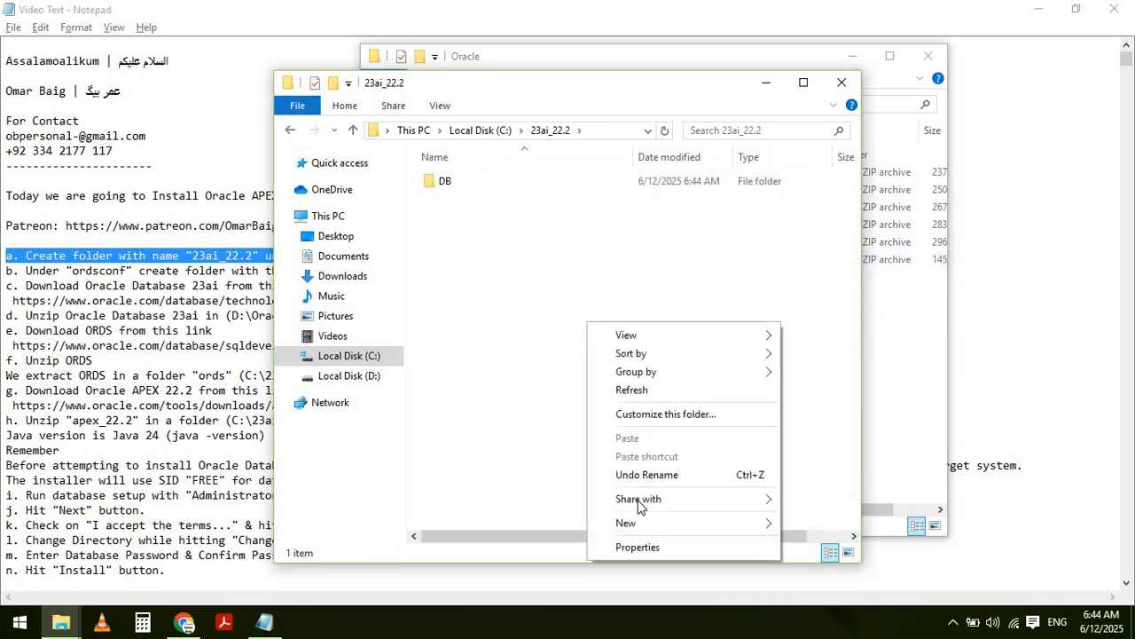
pyautogui.moveTo(632, 523)
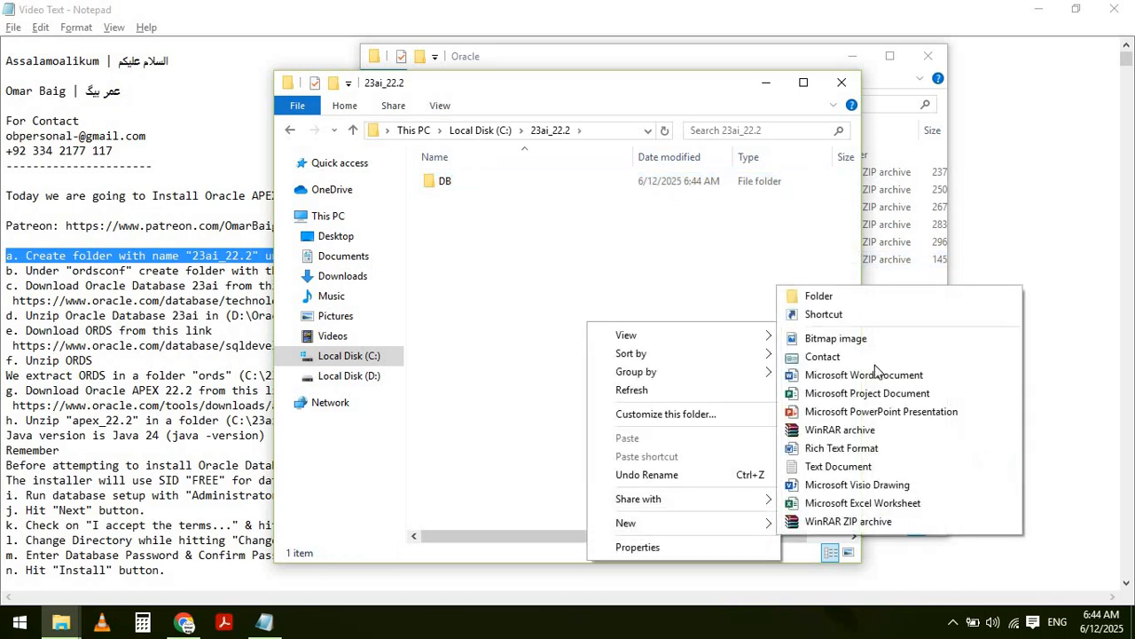
pyautogui.click(834, 298)
pyautogui.write('ored')
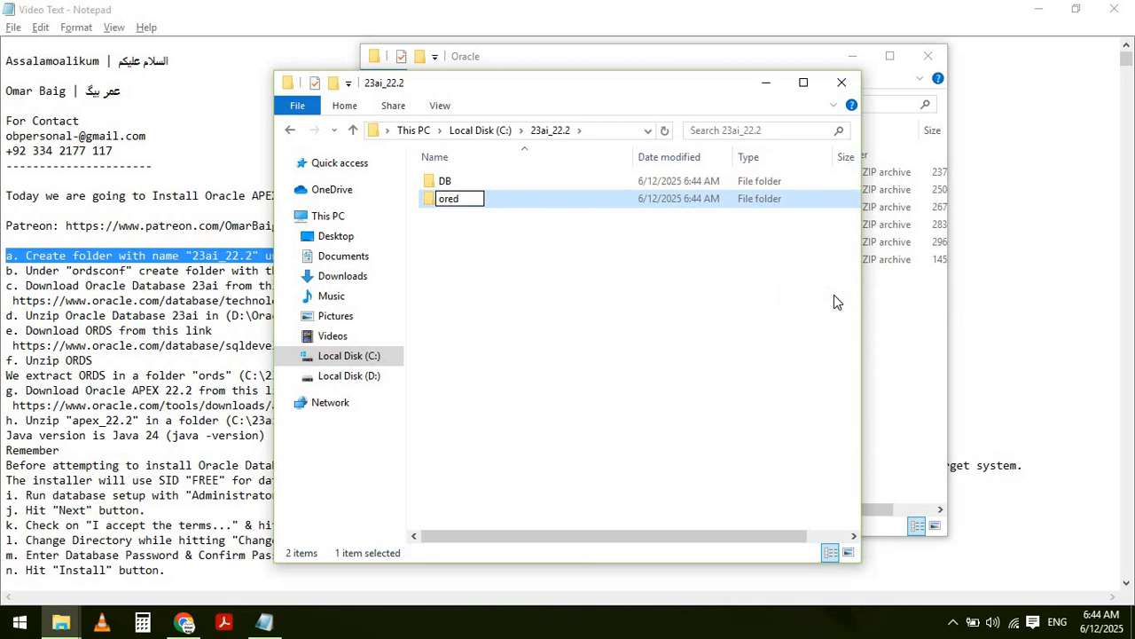
pyautogui.press('BackSpace')
pyautogui.press('BackSpace')
pyautogui.write('ds')
pyautogui.press('Return')
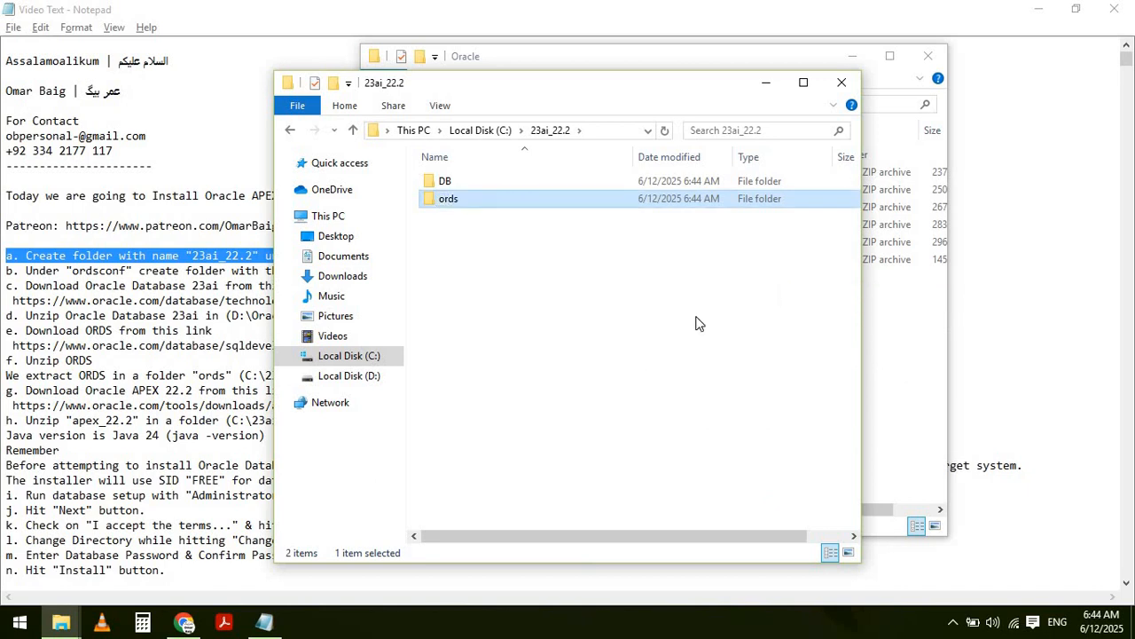
# - Add an ordsconf folder inside 23ai_22.2 and go back to the Notepad notes
pyautogui.rightClick(684, 324)
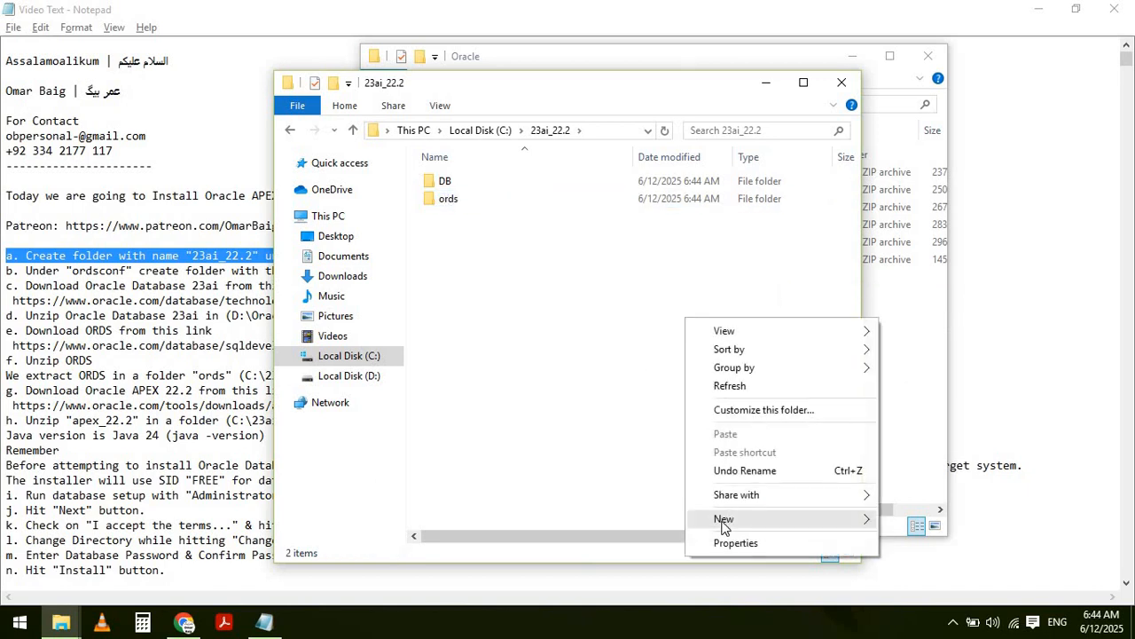
pyautogui.moveTo(793, 518)
pyautogui.click(948, 291)
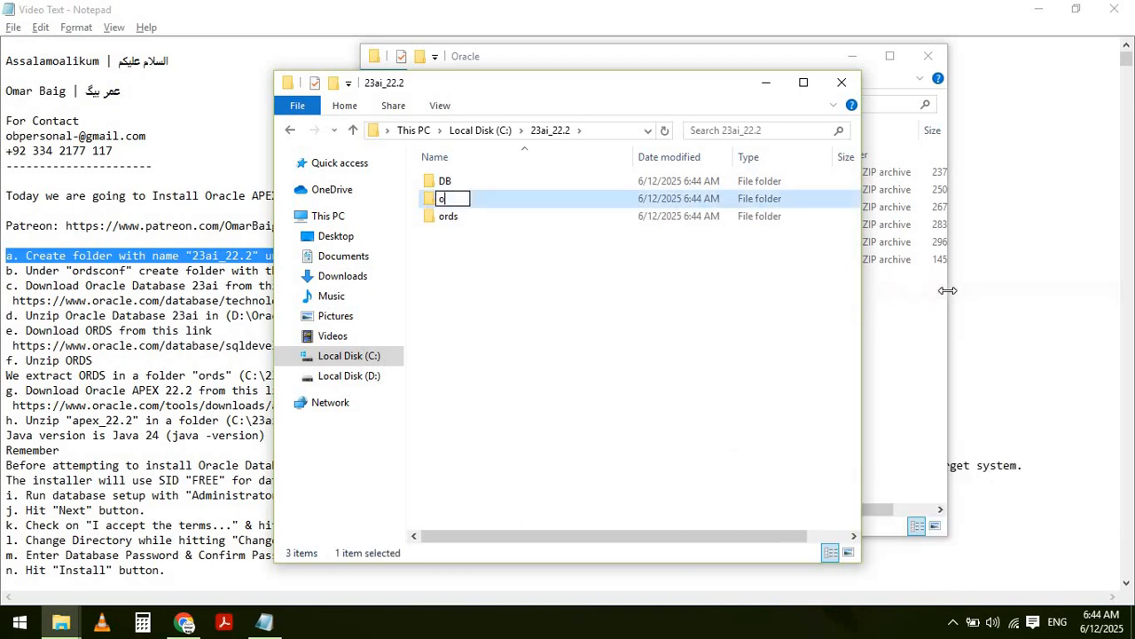
pyautogui.write('ordsconf')
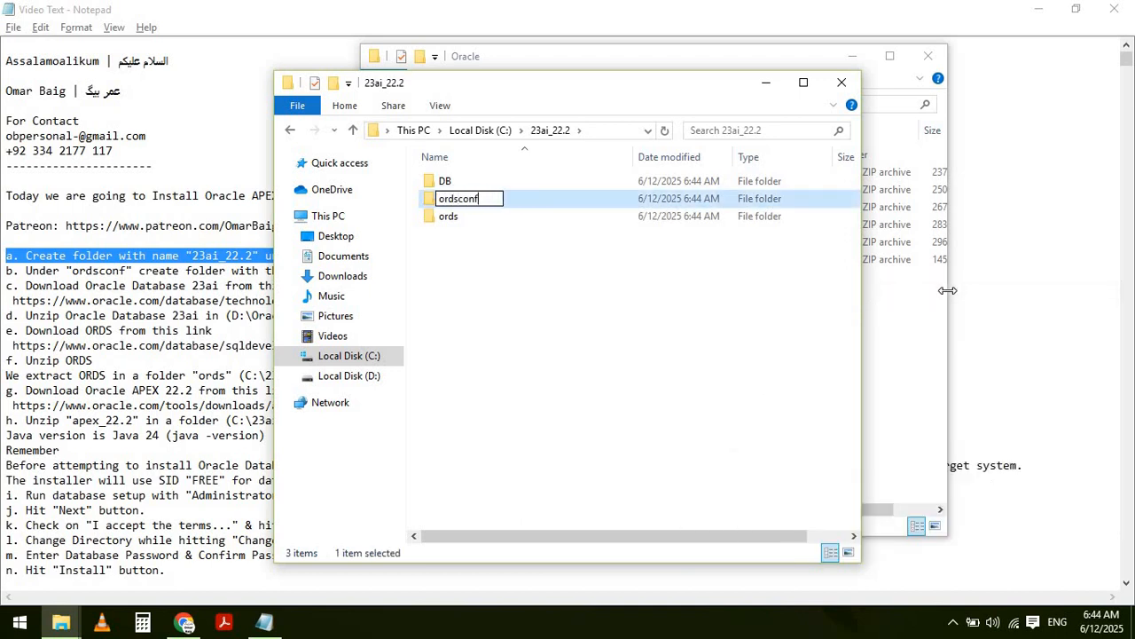
pyautogui.press('Return')
pyautogui.hotkey('alt', 'Tab')
pyautogui.press('Tab')
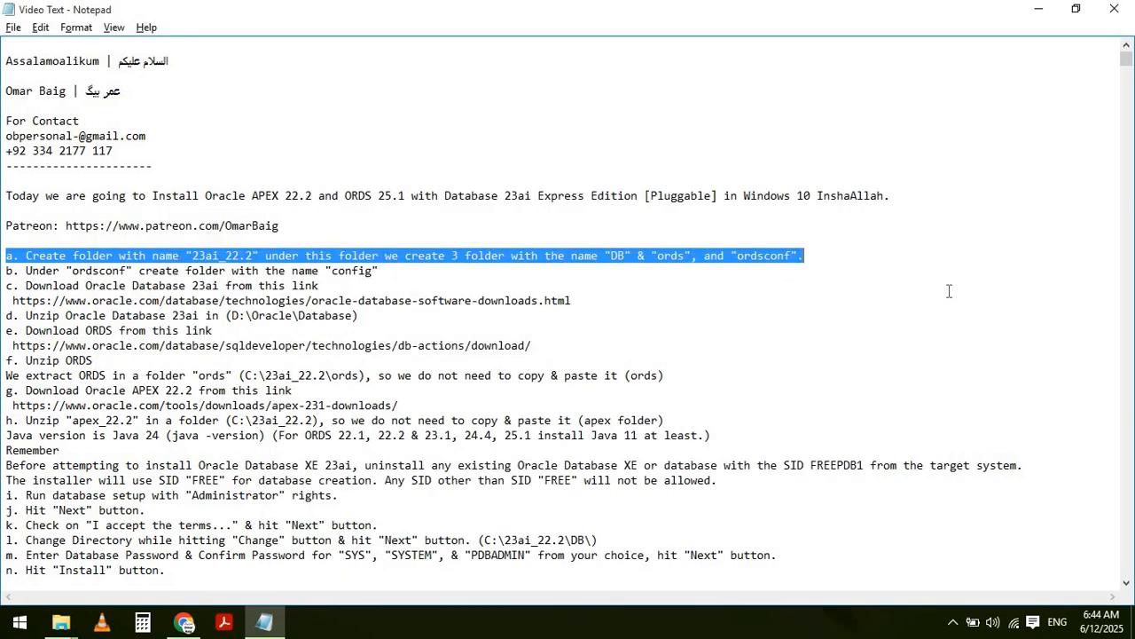
# - Highlight step b. about the config folder in the setup notes
pyautogui.press('Down')
pyautogui.press('Home')
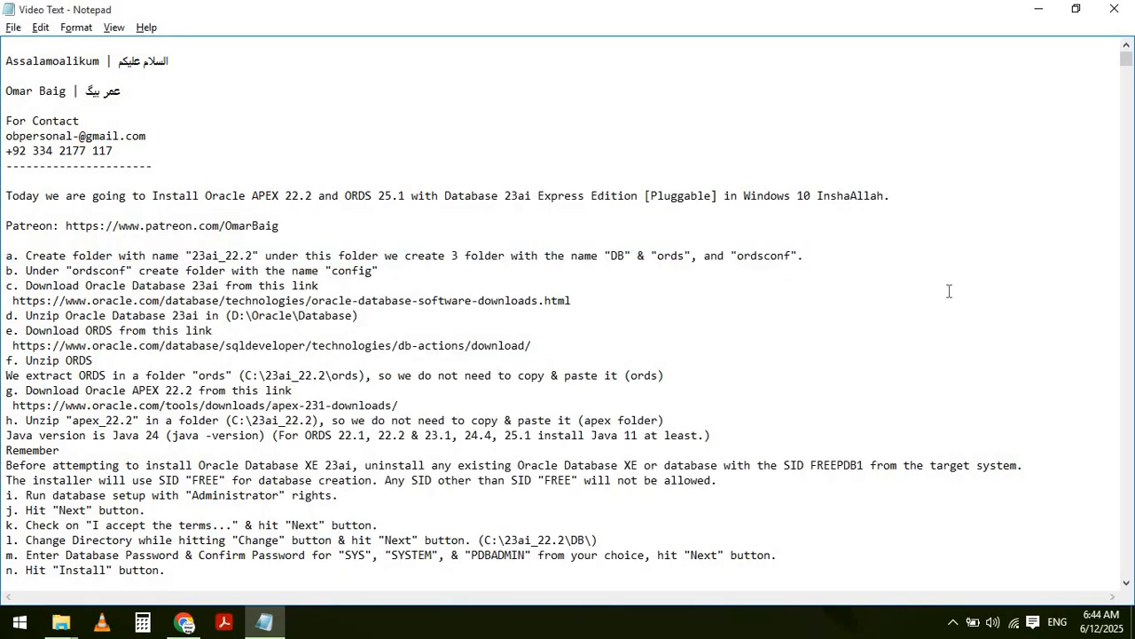
pyautogui.hotkey('shift', 'End')
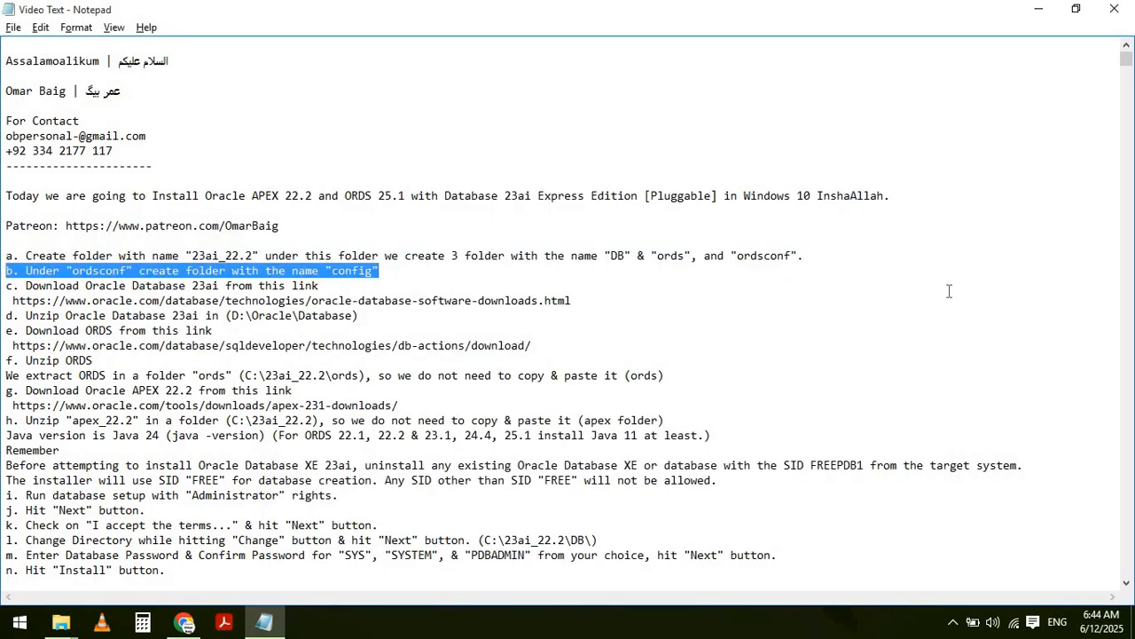
# - Create a config folder inside C:\23ai_22.2\ordsconf and go back to the notes
pyautogui.hotkey('alt', 'Tab')
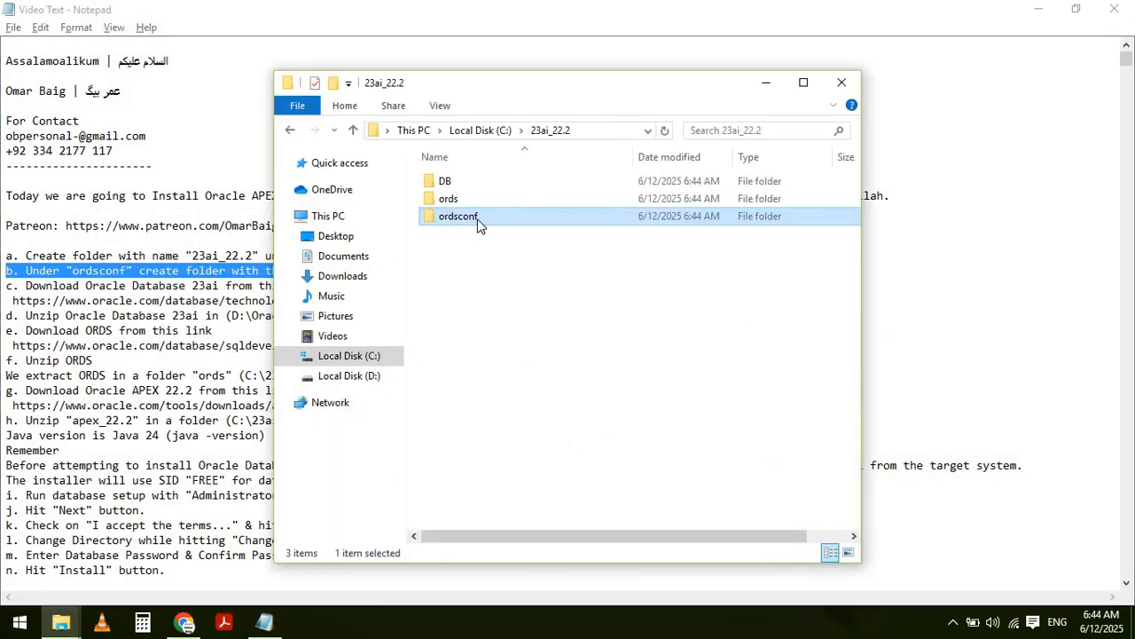
pyautogui.doubleClick(478, 225)
pyautogui.rightClick(477, 226)
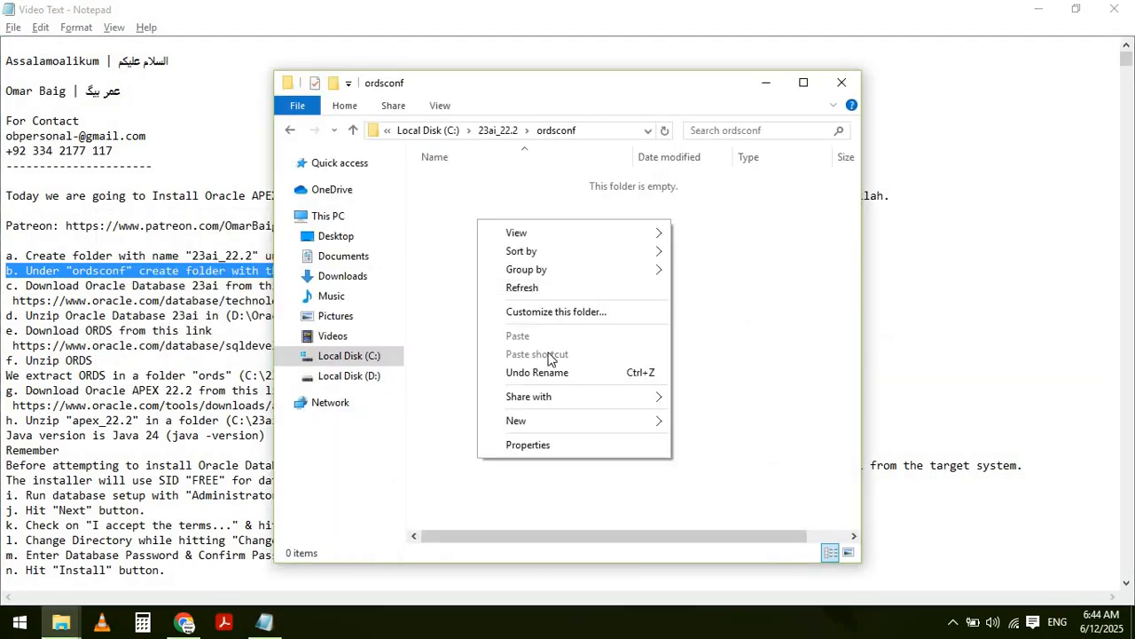
pyautogui.moveTo(530, 416)
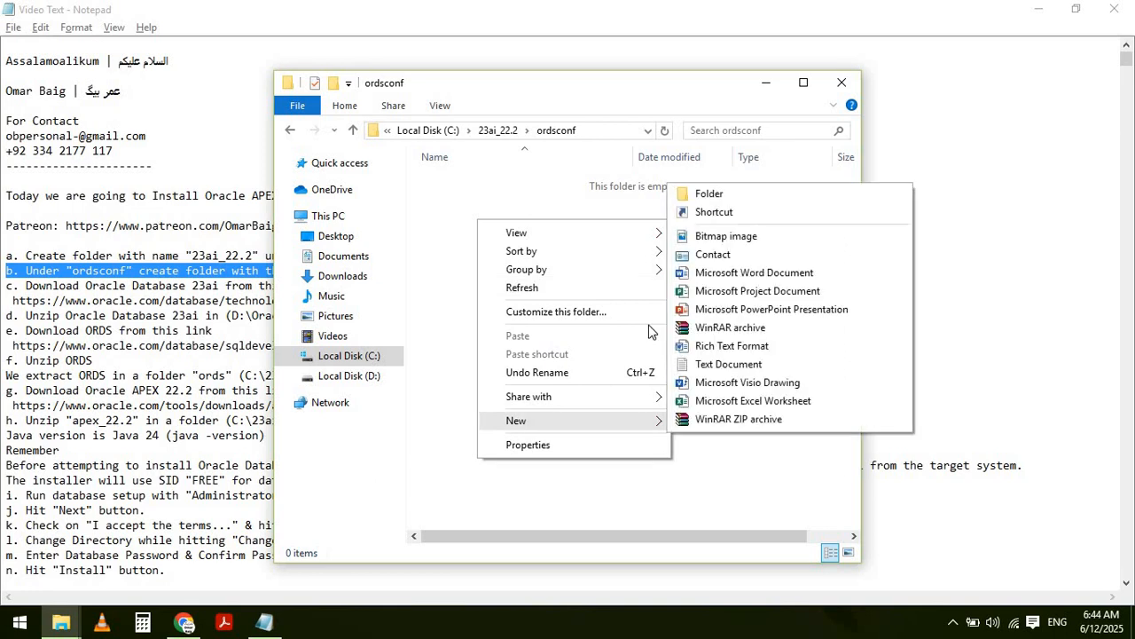
pyautogui.click(709, 194)
pyautogui.write('config')
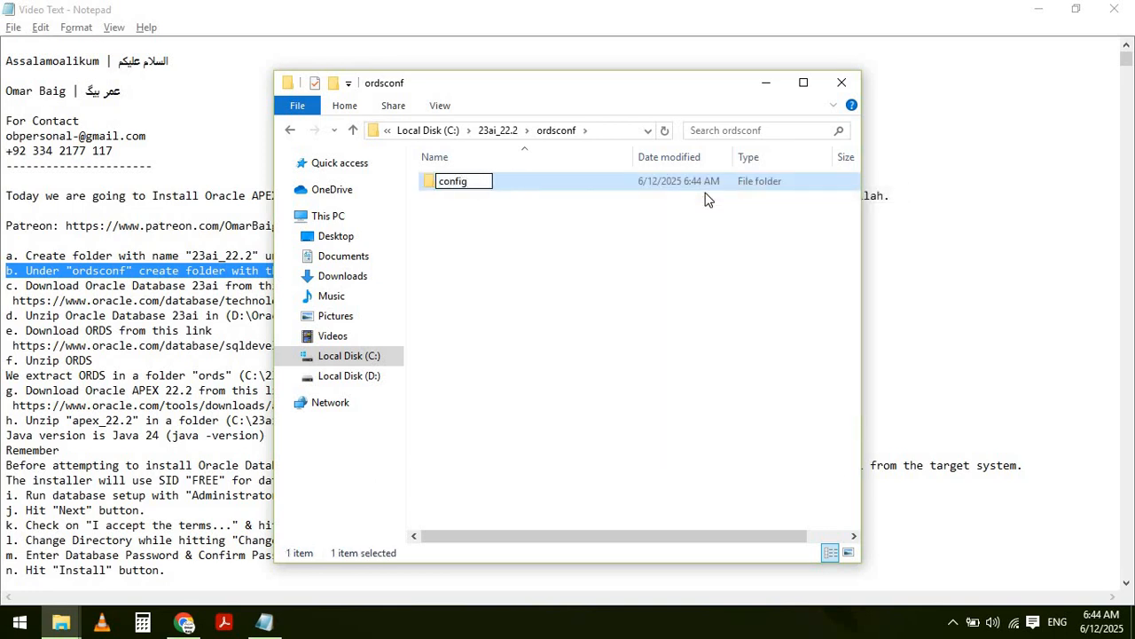
pyautogui.press('Return')
pyautogui.hotkey('alt', 'Tab')
pyautogui.press('Left')
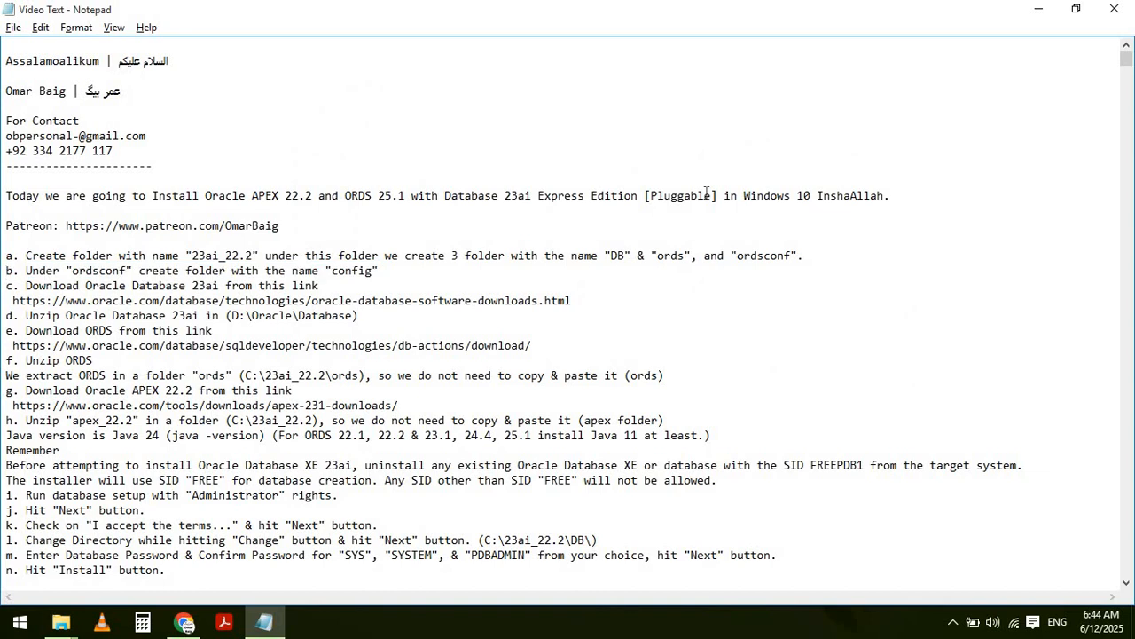
# - Highlight step c. and copy the Oracle Database download link from the notes
pyautogui.press('Down')
pyautogui.hotkey('shift', 'End')
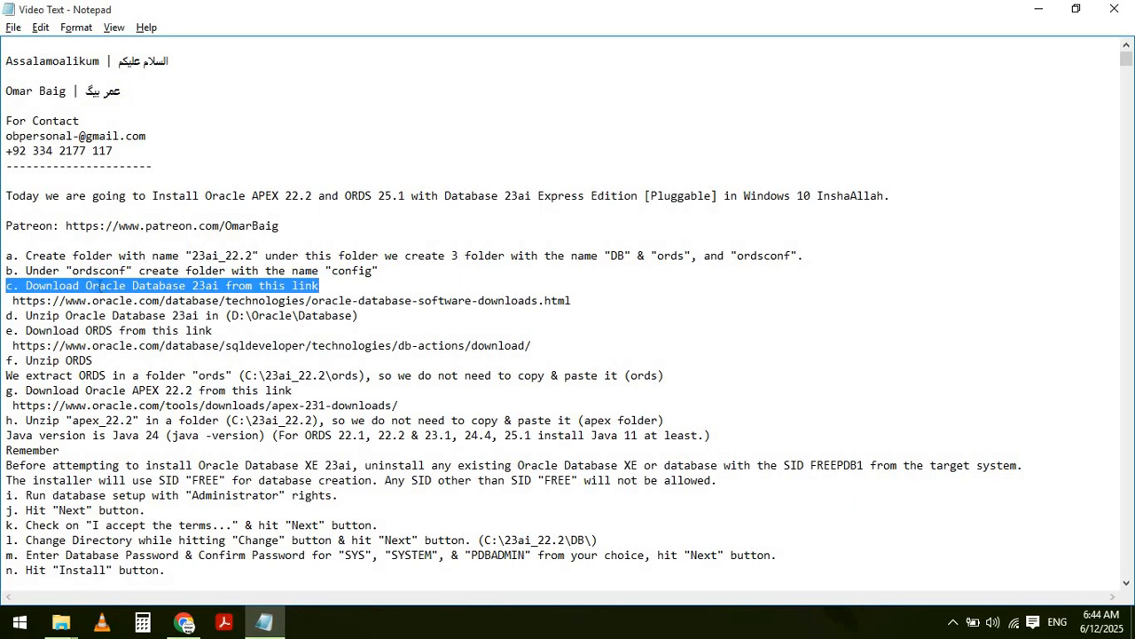
pyautogui.click(11, 301)
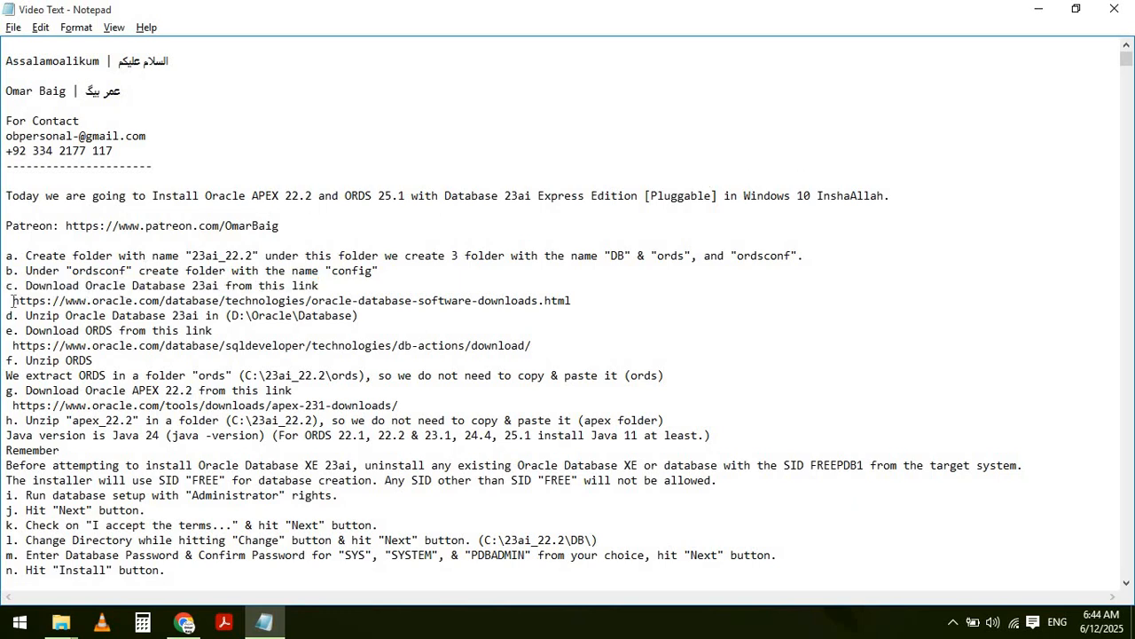
pyautogui.hotkey('shift', 'End')
pyautogui.hotkey('ctrl', 'c')
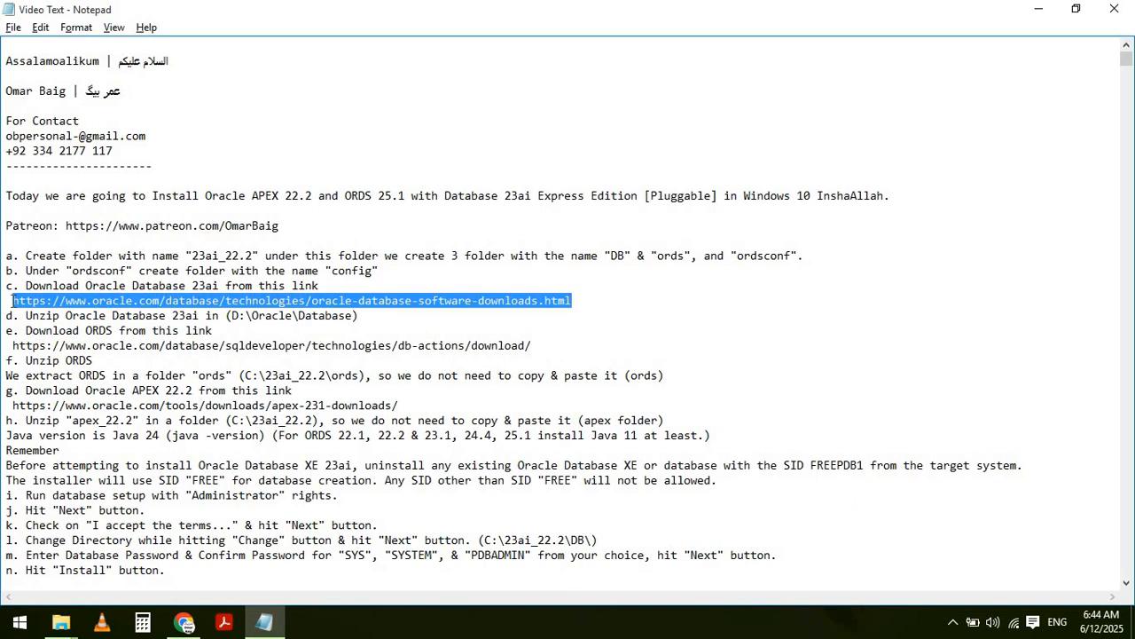
# - Load the Oracle Database Software Downloads page in a new Chrome tab and return to the notes
pyautogui.hotkey('alt', 'Tab')
pyautogui.hotkey('alt', 'Tab')
pyautogui.hotkey('alt', 'Tab')
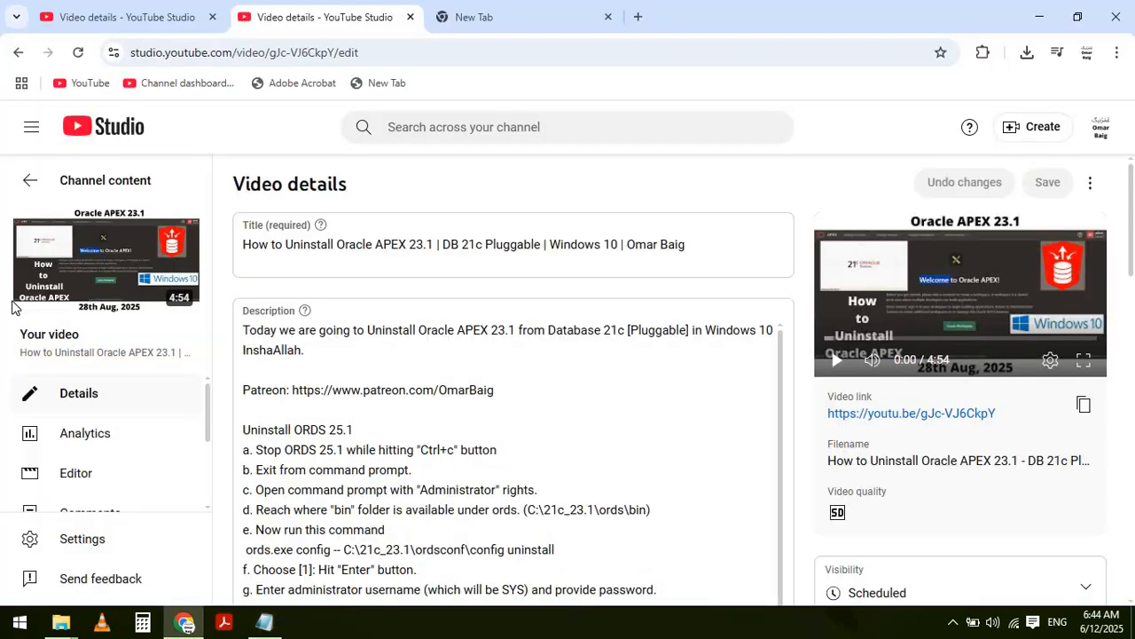
pyautogui.hotkey('ctrl', 't')
pyautogui.hotkey('ctrl', 'v')
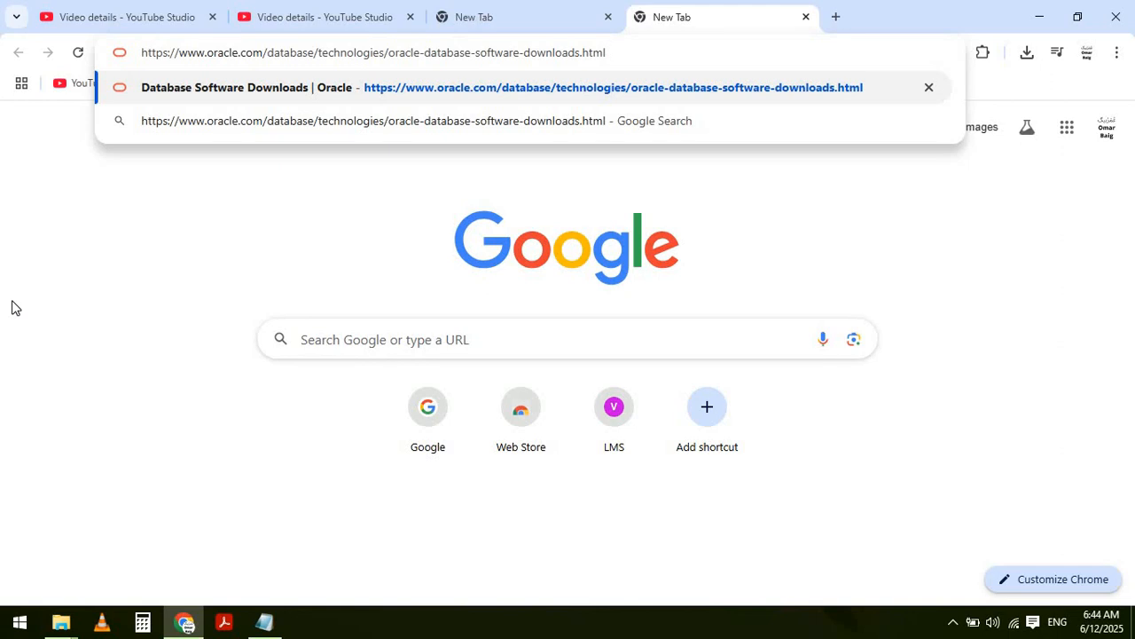
pyautogui.press('Return')
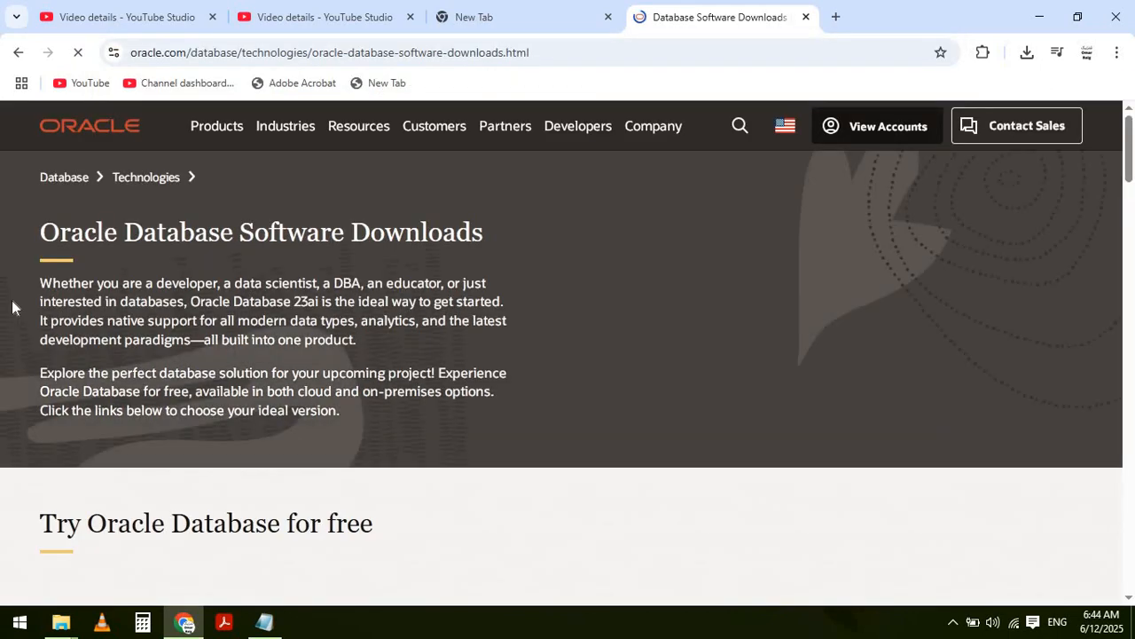
pyautogui.hotkey('alt', 'f')
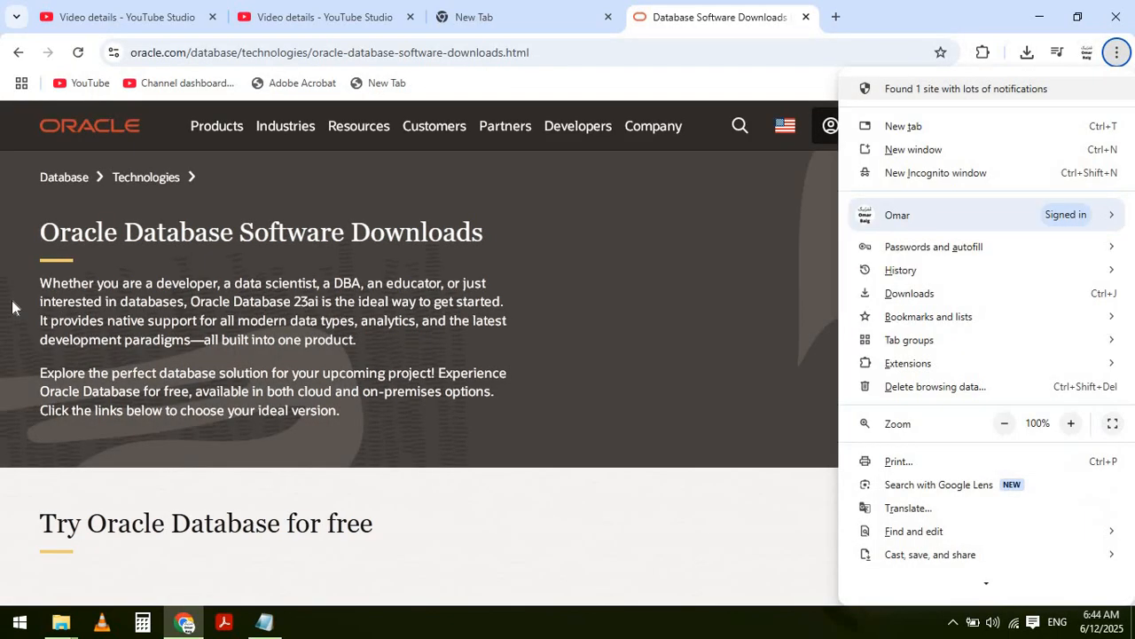
pyautogui.click(666, 302)
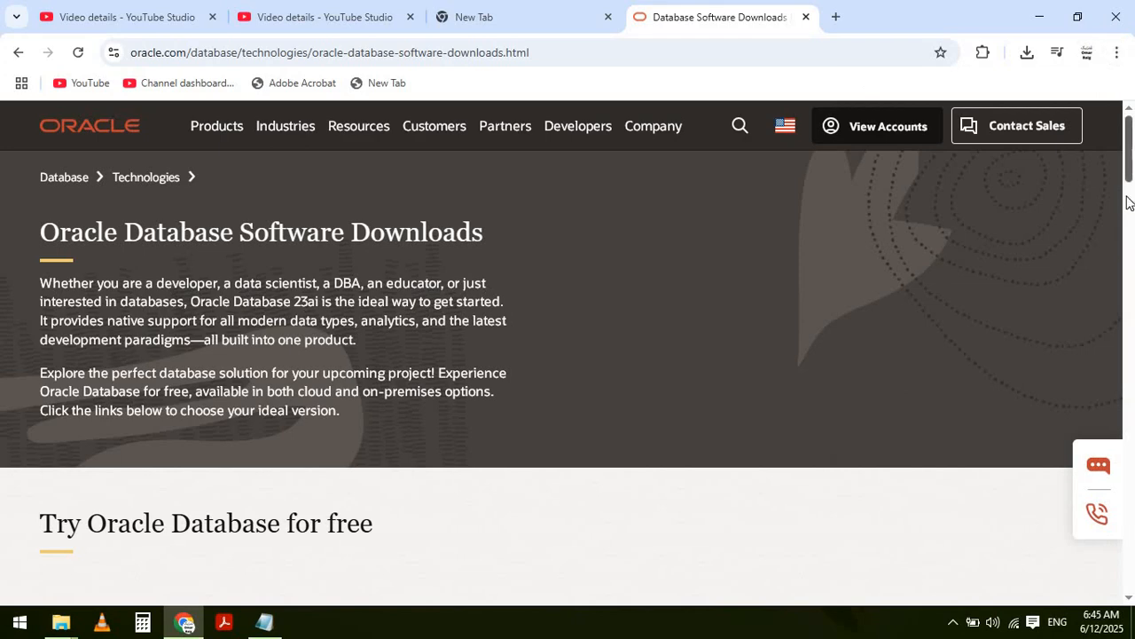
pyautogui.scroll(-5, 1130, 202)
pyautogui.hotkey('alt', 'Tab')
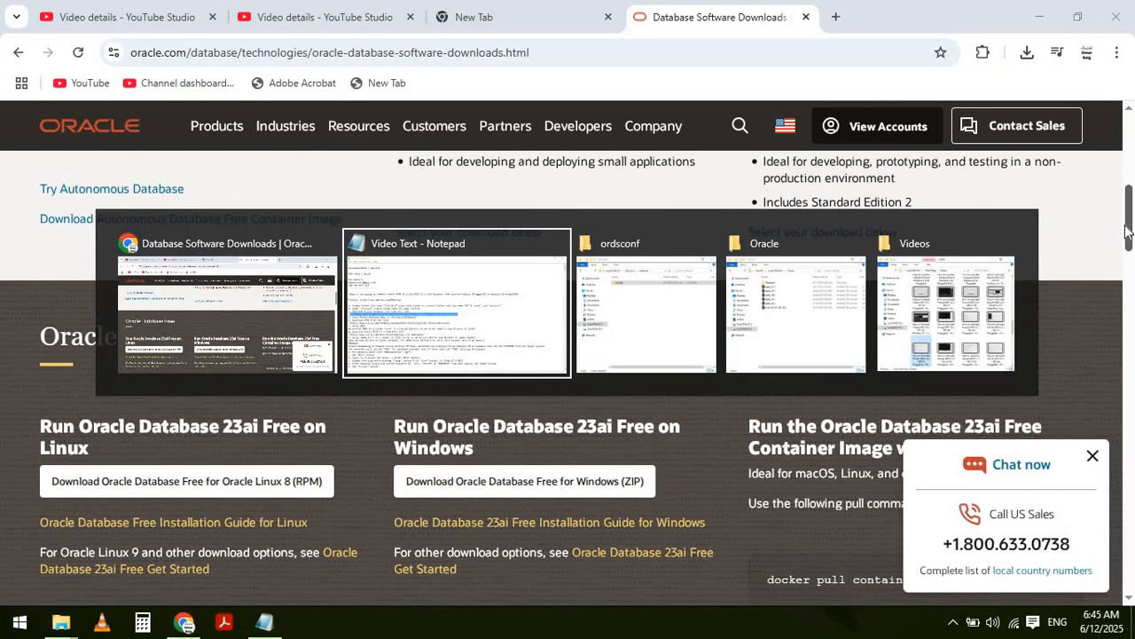
pyautogui.press('Home')
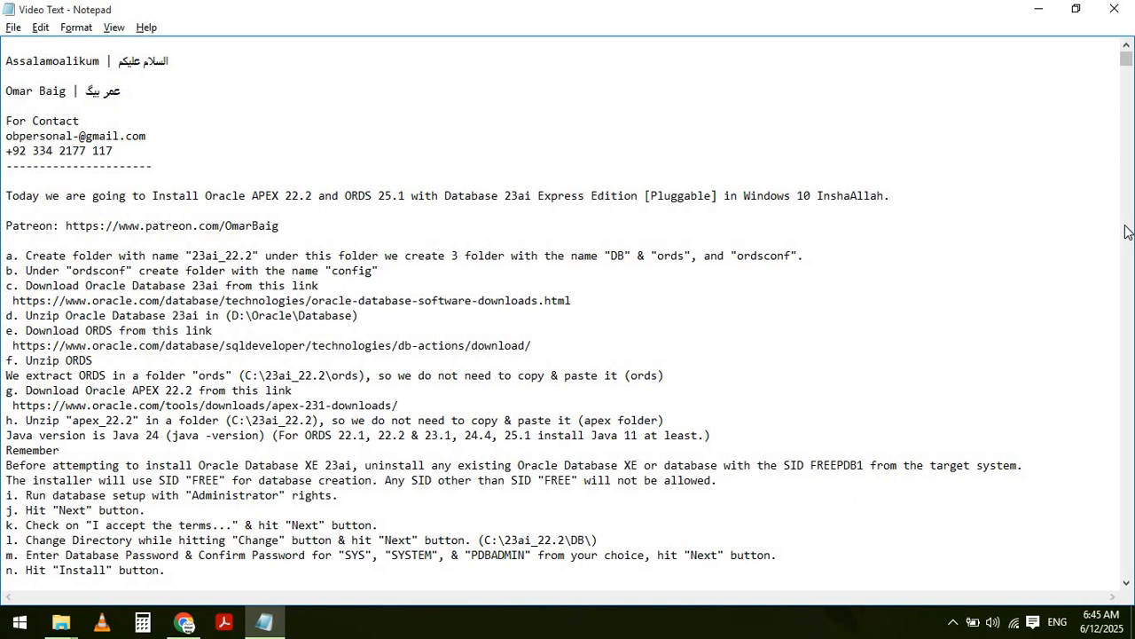
# - Extract WINDOWS.X64_236000_free in D:\Oracle\Database into its own folder with WinRAR
pyautogui.hotkey('shift', 'End')
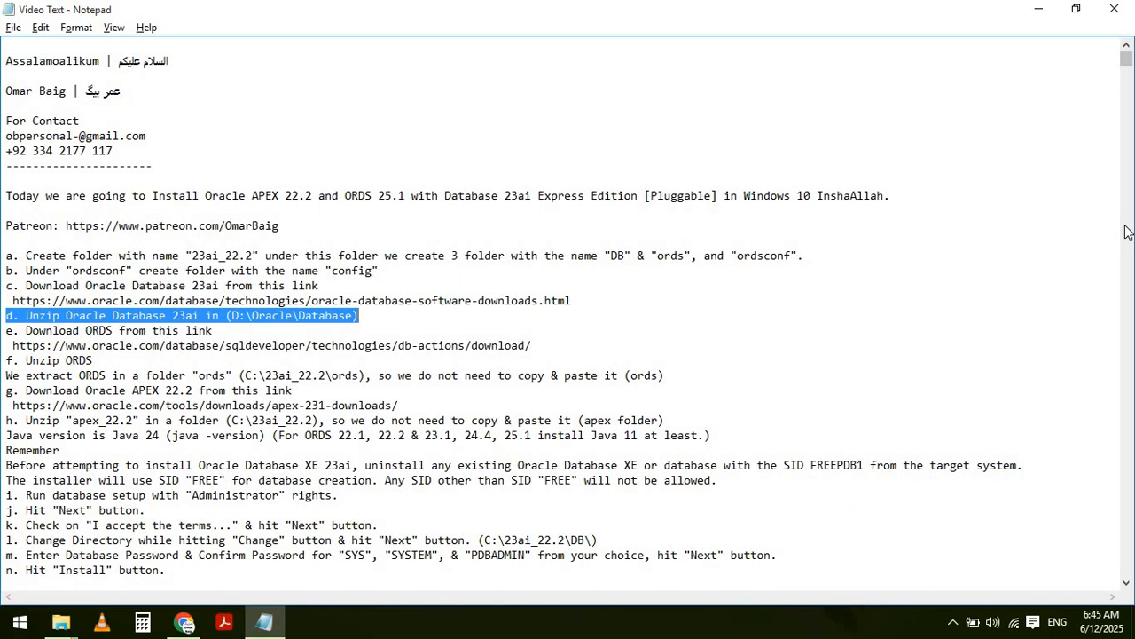
pyautogui.hotkey('alt', 'Tab')
pyautogui.hotkey('alt', 'Tab')
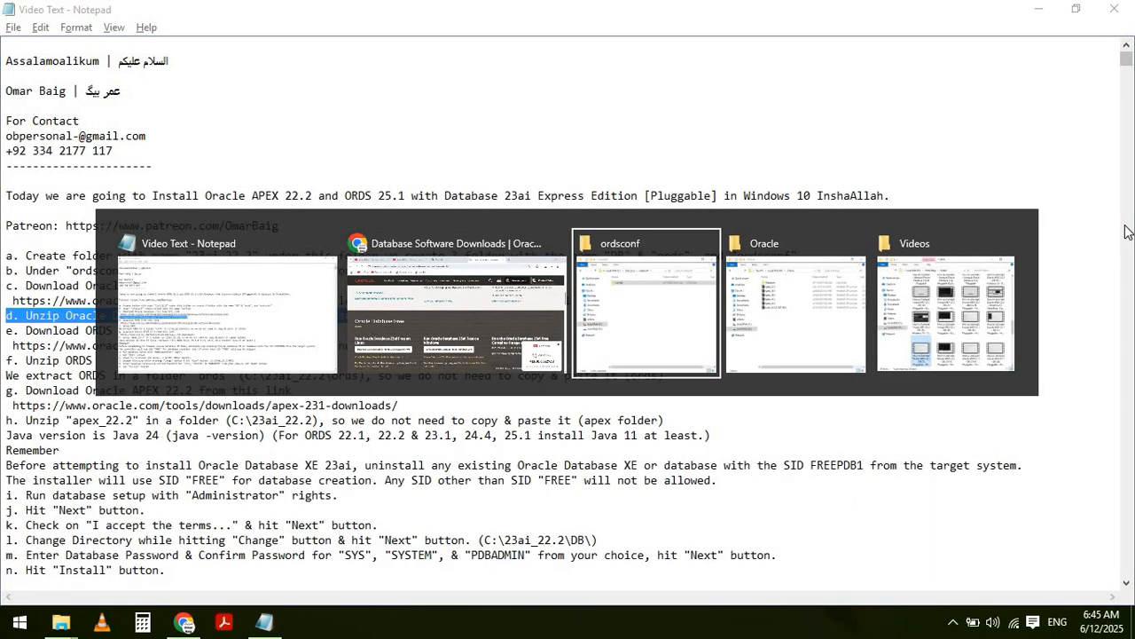
pyautogui.hotkey('alt', 'Tab')
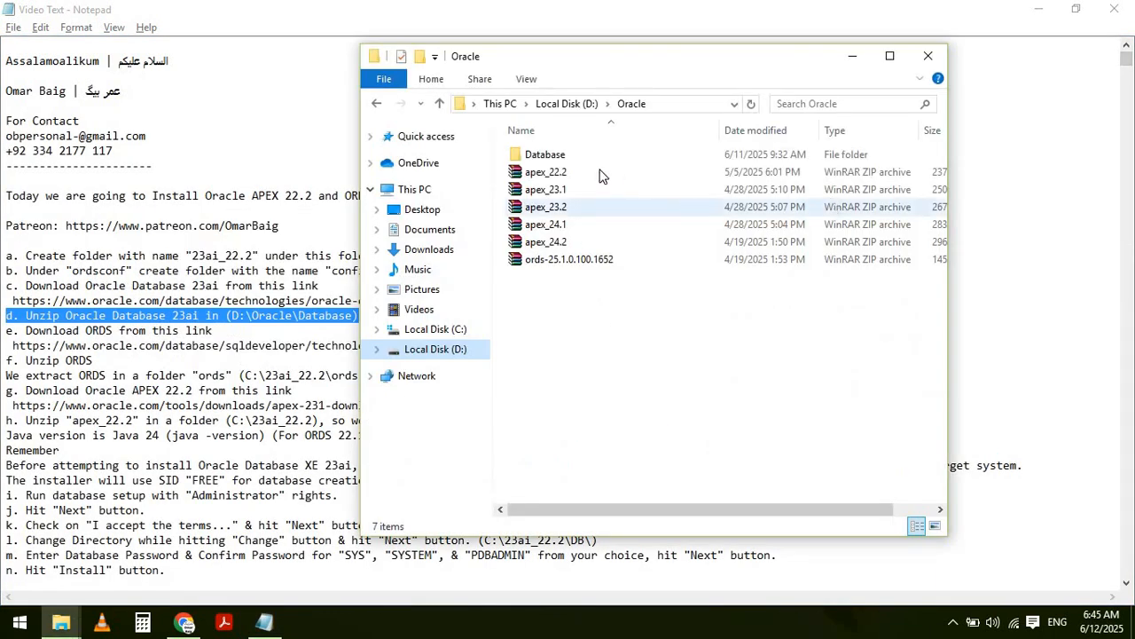
pyautogui.doubleClick(571, 157)
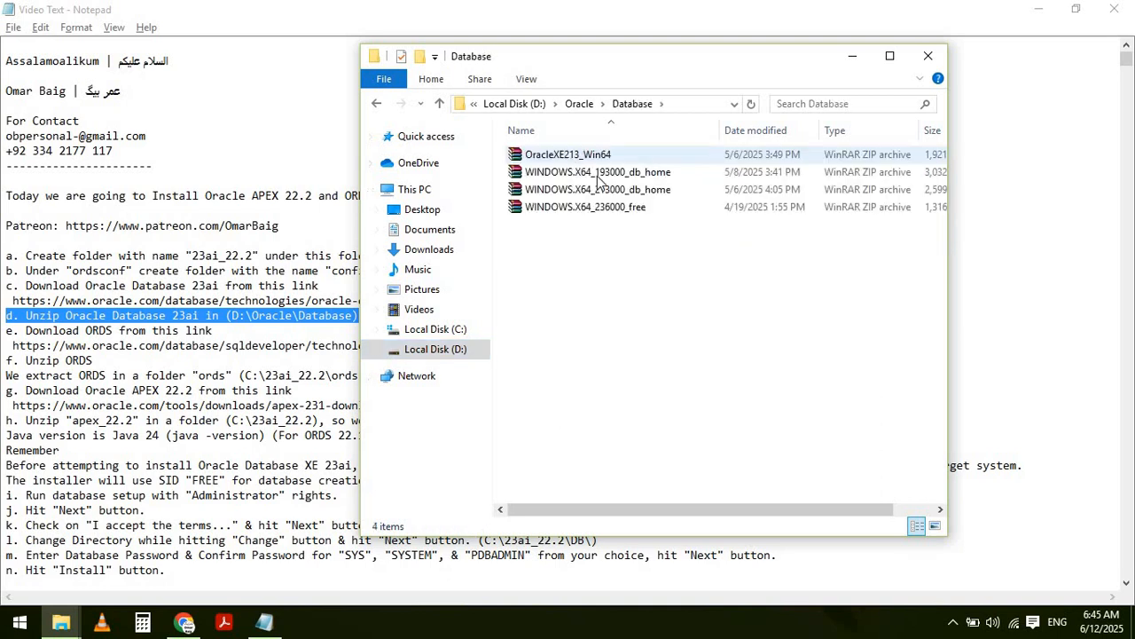
pyautogui.click(610, 211)
pyautogui.rightClick(610, 211)
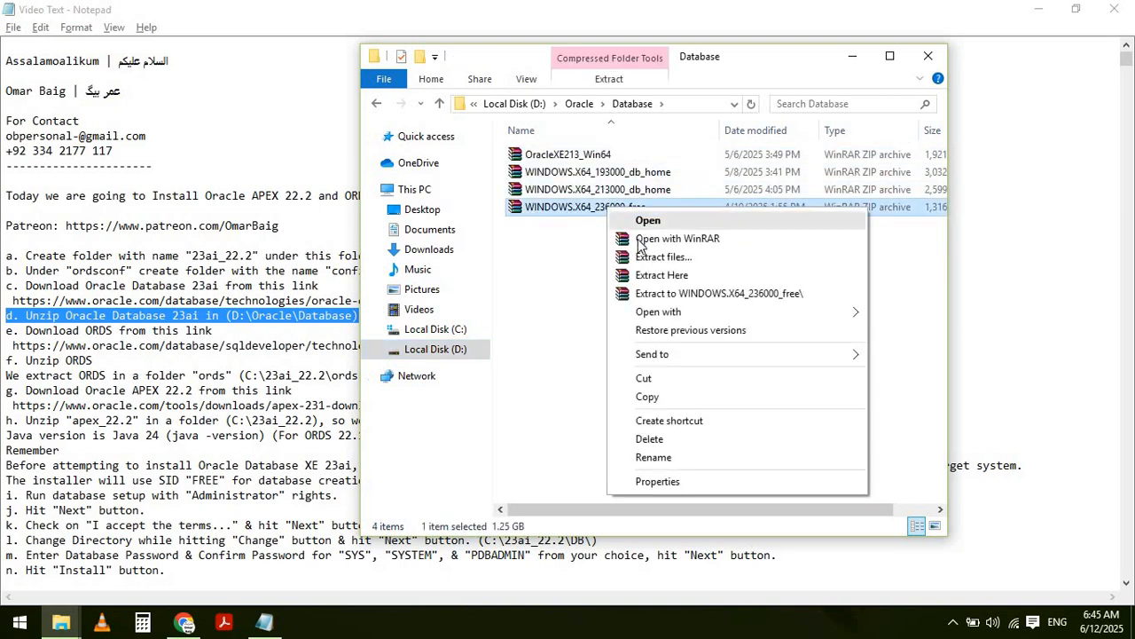
pyautogui.click(653, 255)
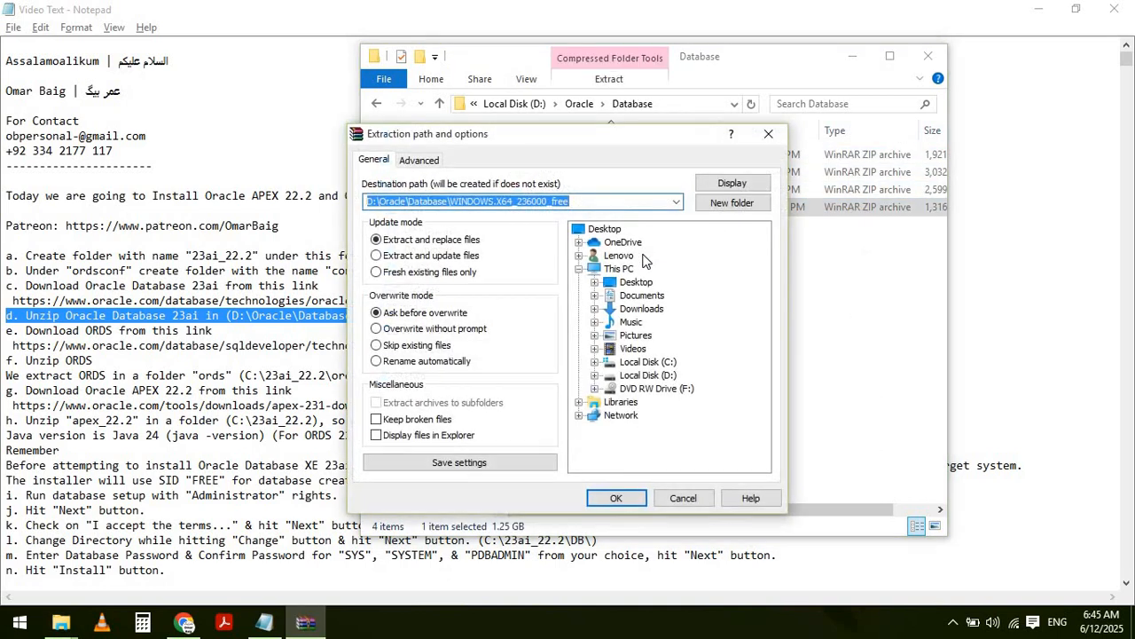
pyautogui.press('Return')
# - Back in the notes, select step e's Download ORDS line and its link
pyautogui.hotkey('alt', 'Tab')
pyautogui.hotkey('alt', 'Tab')
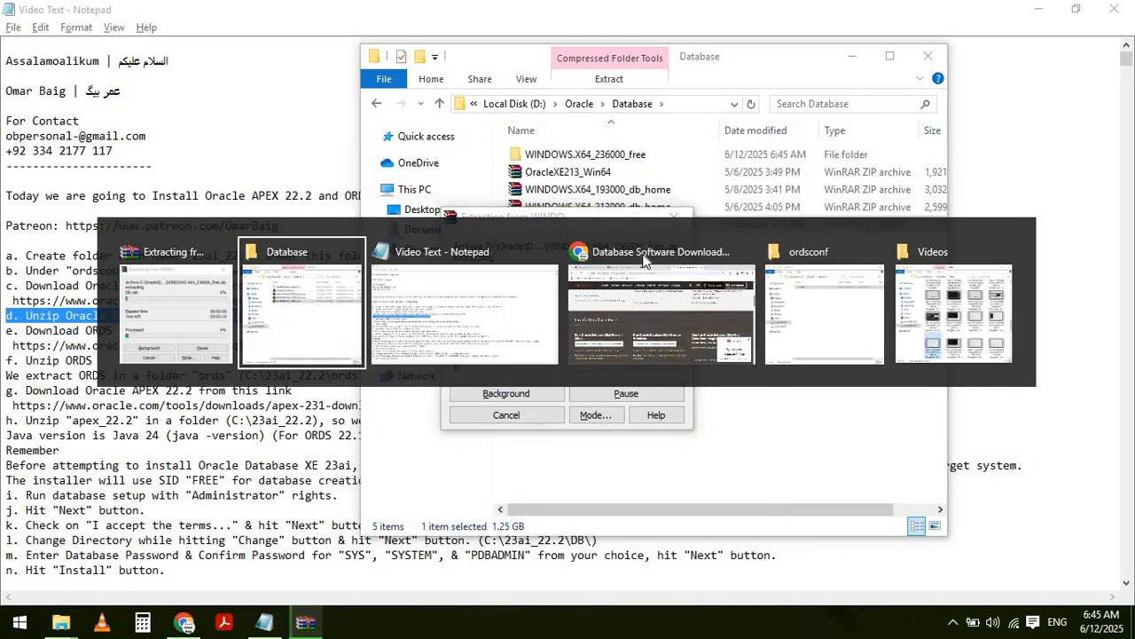
pyautogui.press('Right')
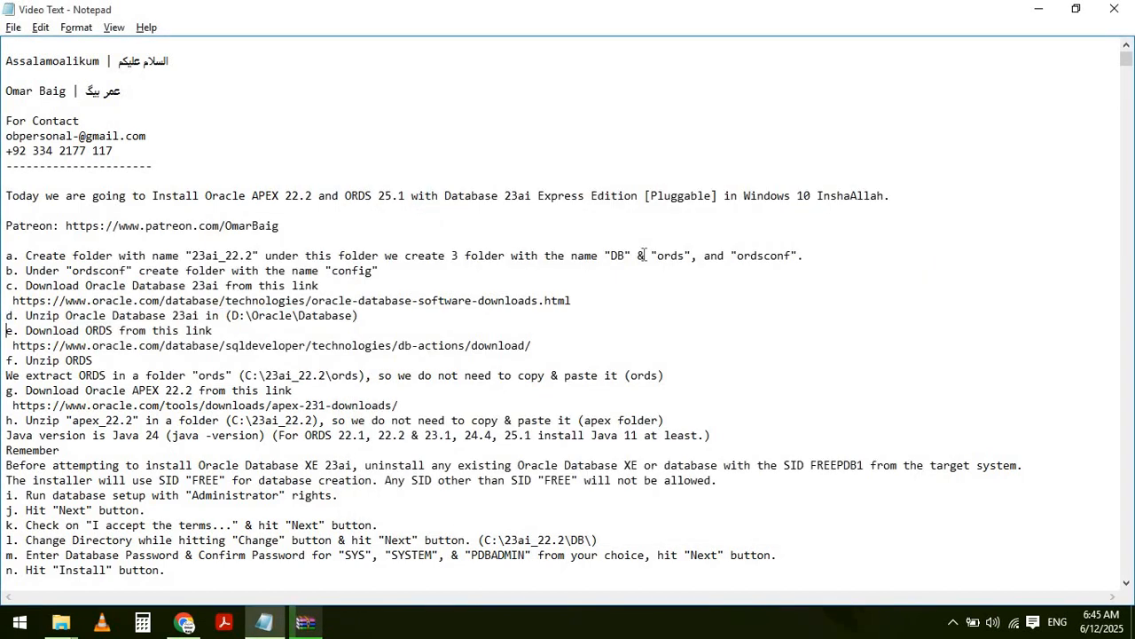
pyautogui.hotkey('shift', 'Down')
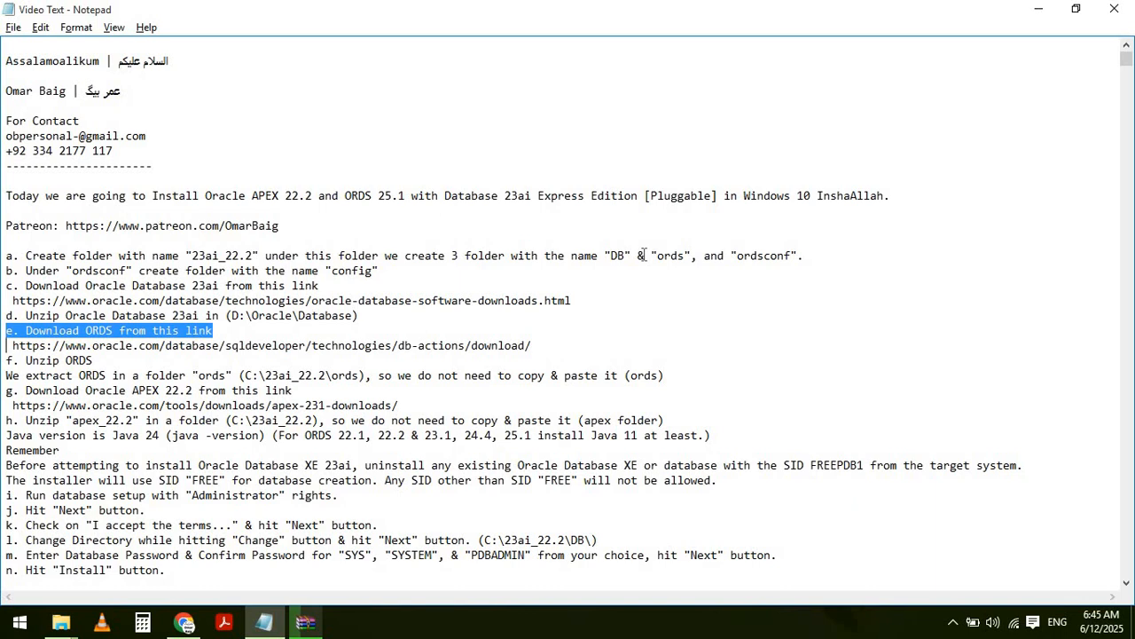
pyautogui.hotkey('shift', 'Down')
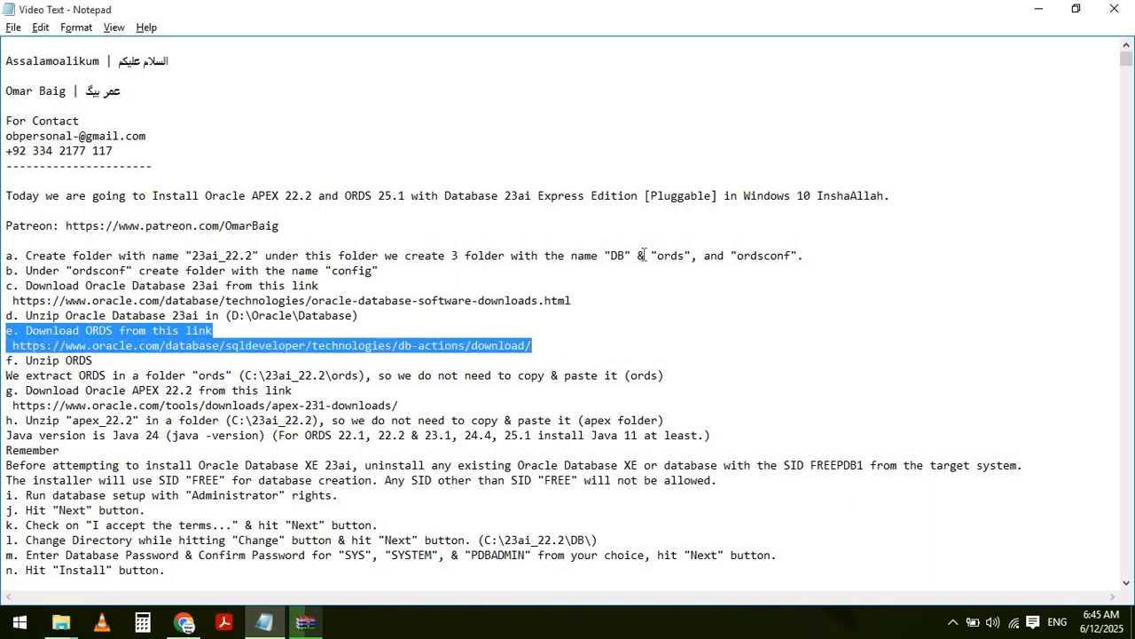
# - Copy the ORDS link and load the Oracle REST Data Services download page in a new tab
pyautogui.press('Up')
pyautogui.hotkey('shift', 'End')
pyautogui.hotkey('ctrl', 'c')
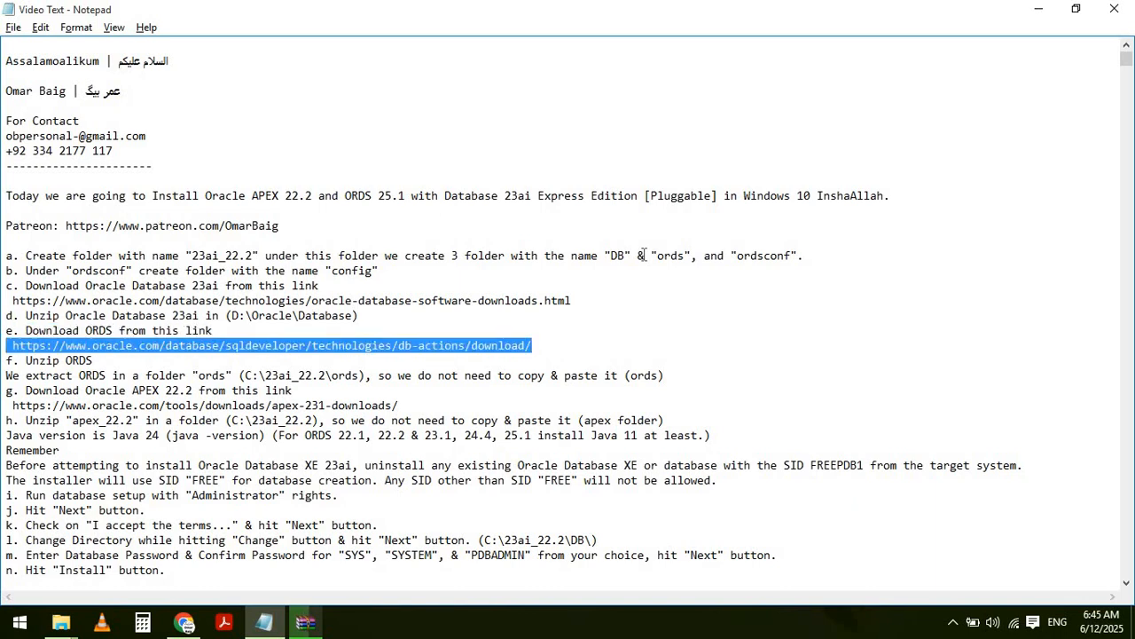
pyautogui.hotkey('alt', 'Tab')
pyautogui.hotkey('alt', 'Tab')
pyautogui.hotkey('alt', 'Tab')
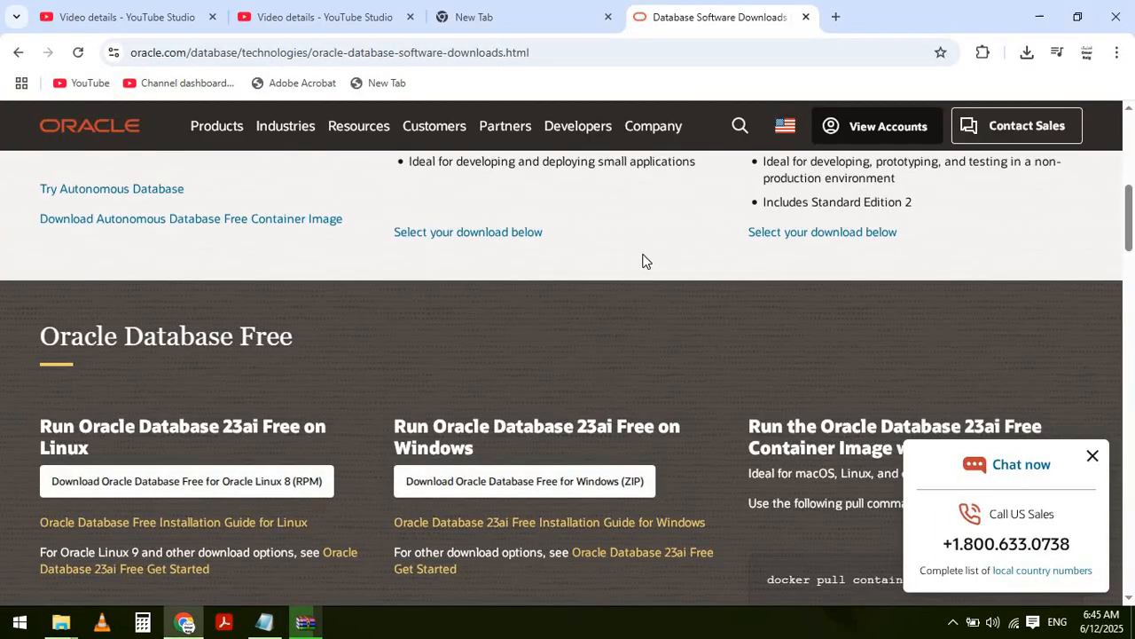
pyautogui.hotkey('ctrl', 't')
pyautogui.hotkey('ctrl', 'v')
pyautogui.press('Return')
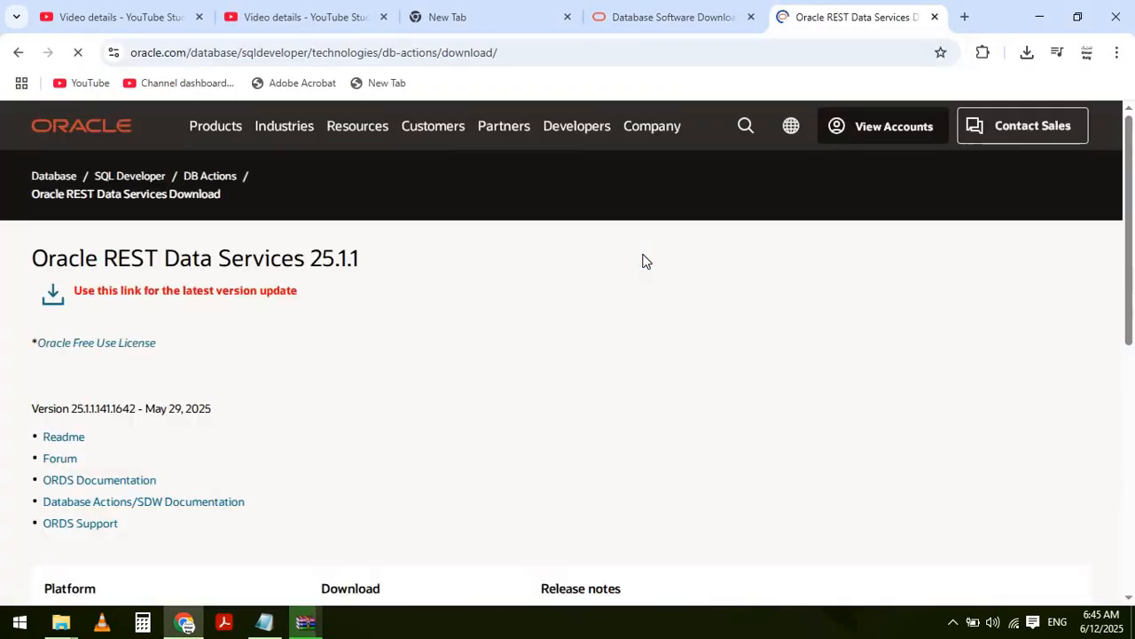
pyautogui.hotkey('alt', 'Tab')
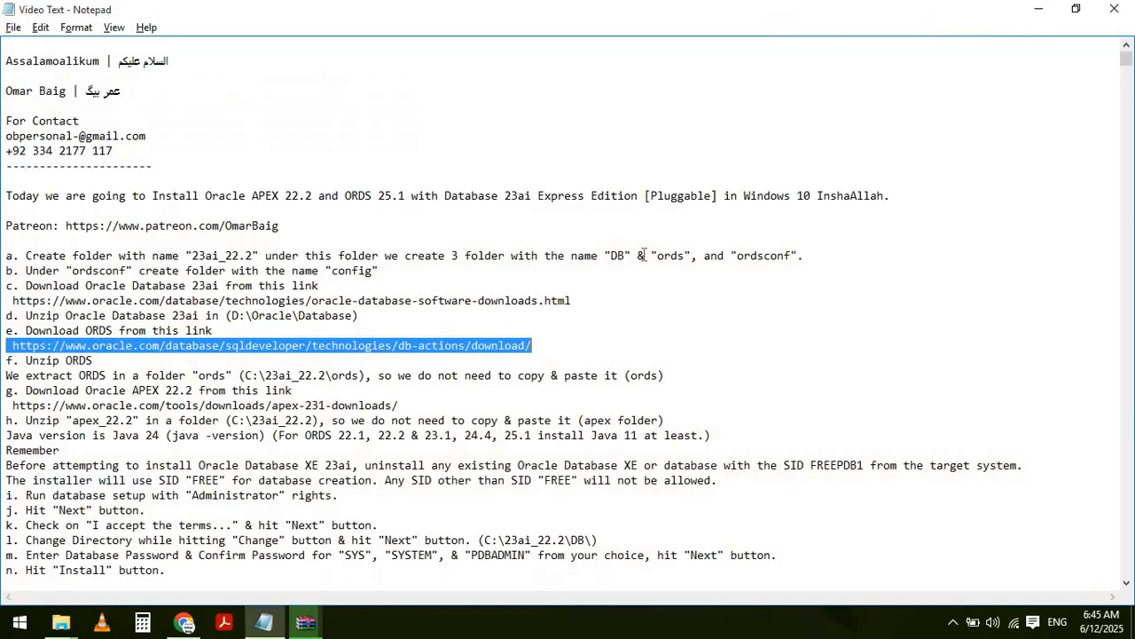
# - Select the Unzip ORDS line and its ords extraction note in the setup notes
pyautogui.press('Left')
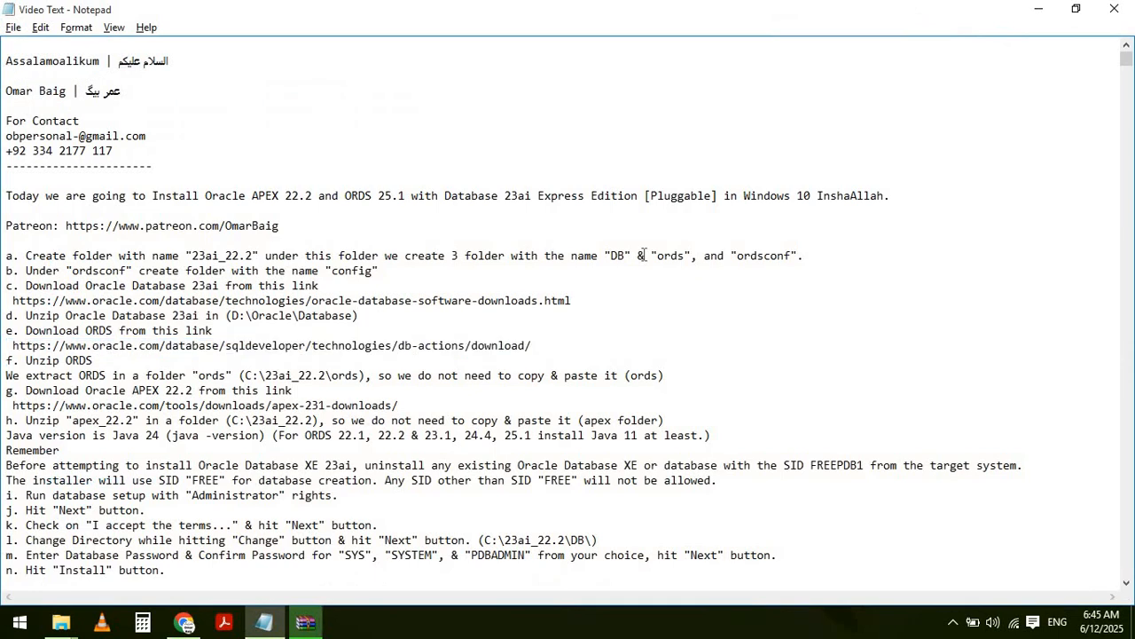
pyautogui.hotkey('shift', 'Down')
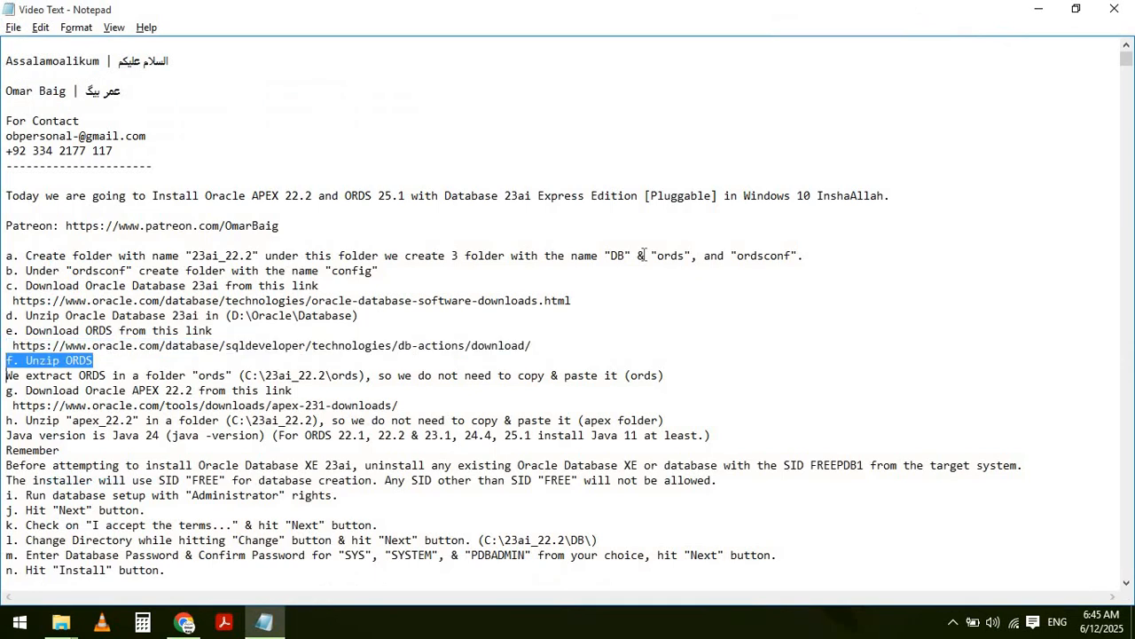
pyautogui.hotkey('shift', 'Down')
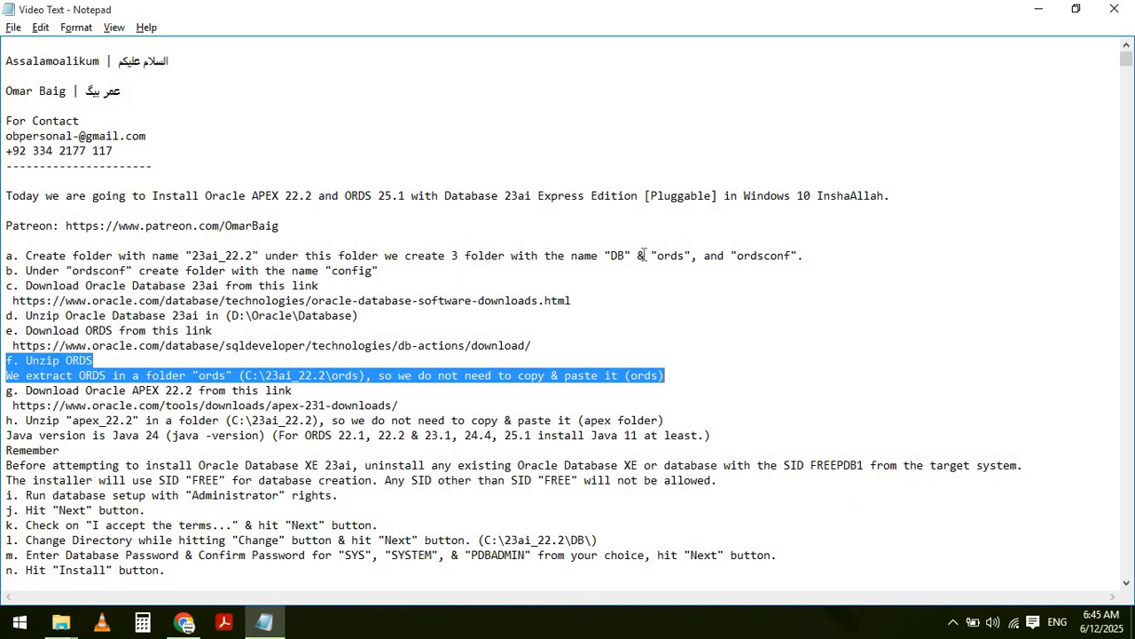
pyautogui.hotkey('alt', 'Tab')
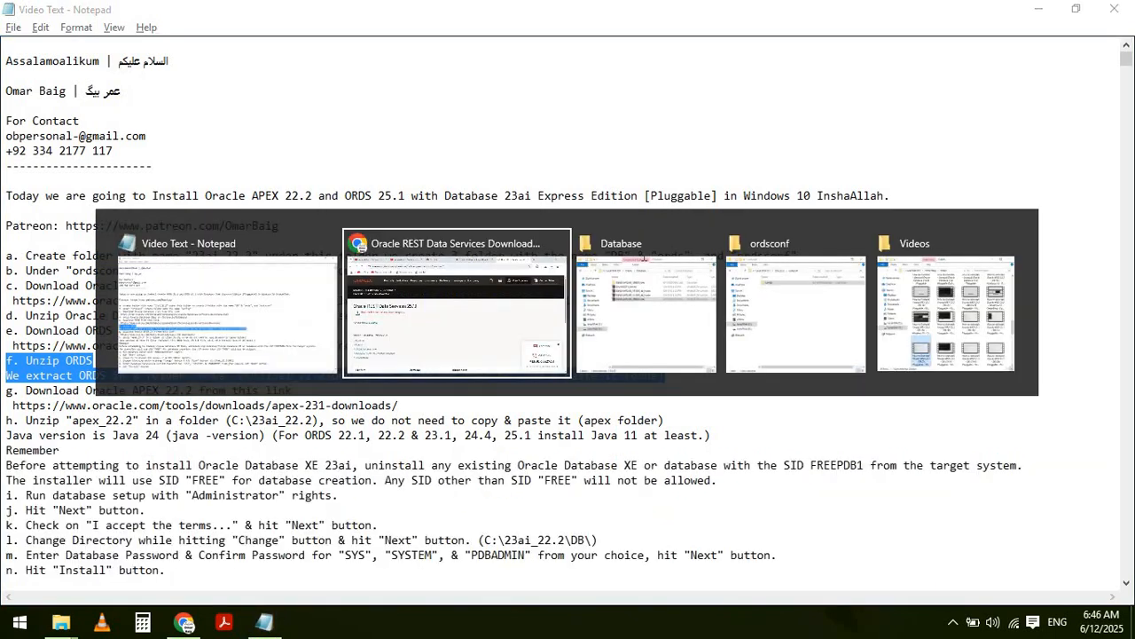
# - Extract ords-25.1.0.100.1652 from the Oracle folder into C:\23ai_22.2\ords using WinRAR
pyautogui.hotkey('alt', 'Tab')
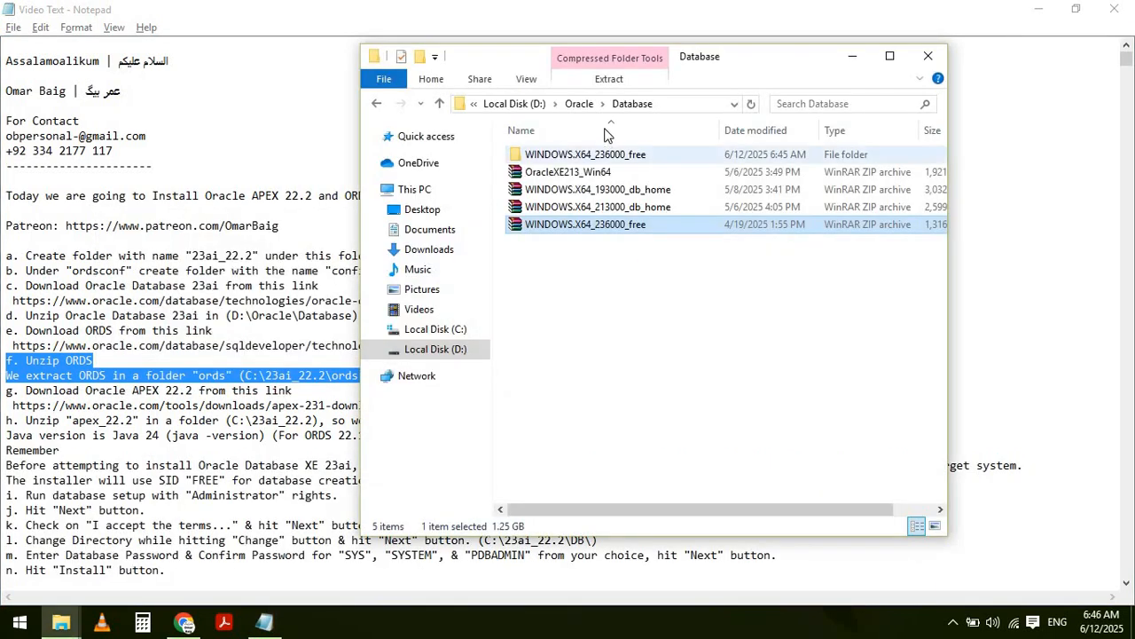
pyautogui.click(580, 104)
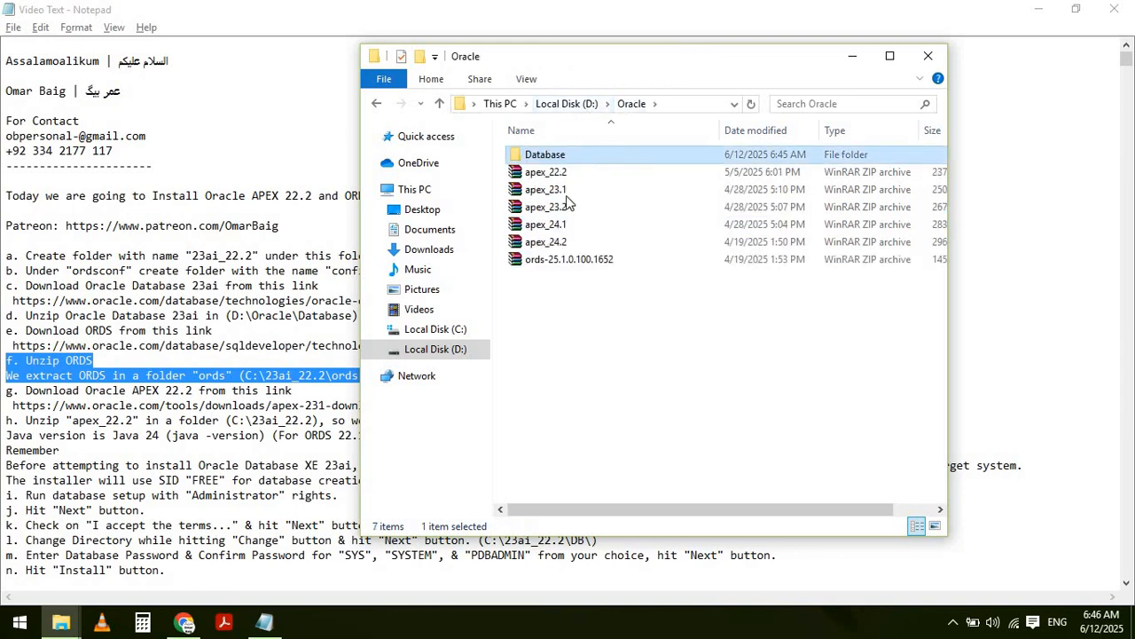
pyautogui.click(566, 259)
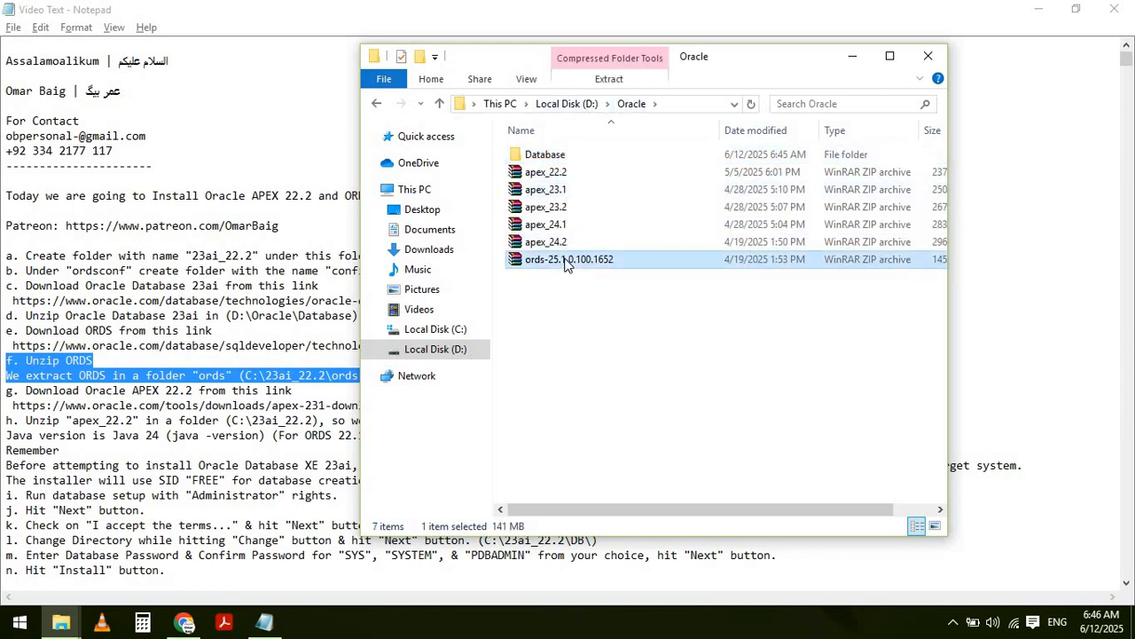
pyautogui.rightClick(566, 262)
pyautogui.click(612, 305)
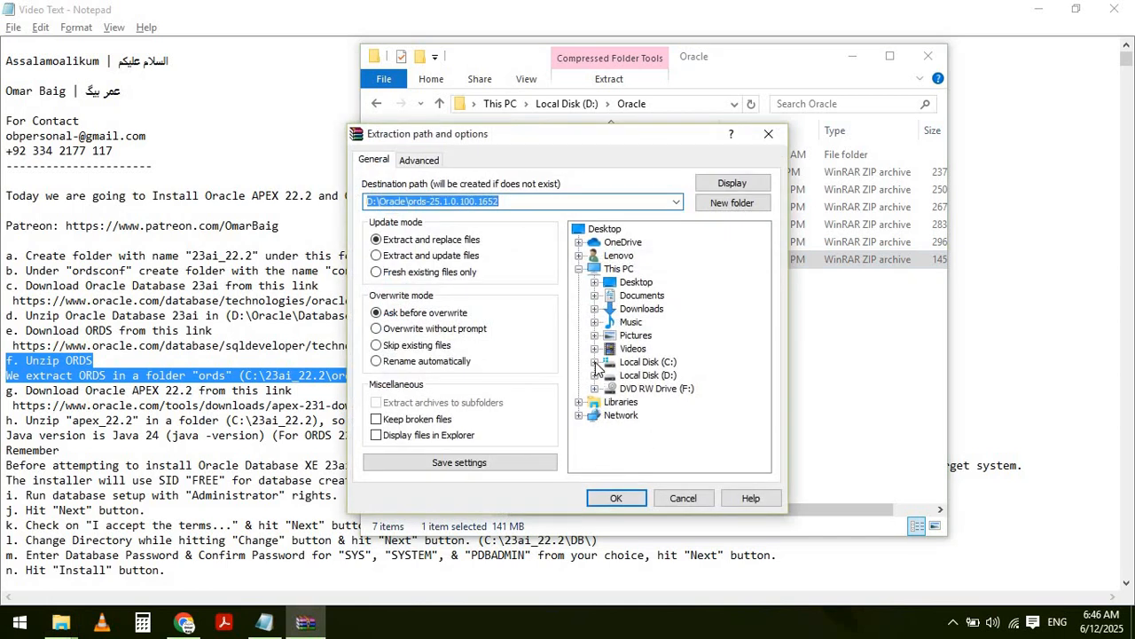
pyautogui.click(595, 362)
pyautogui.click(610, 323)
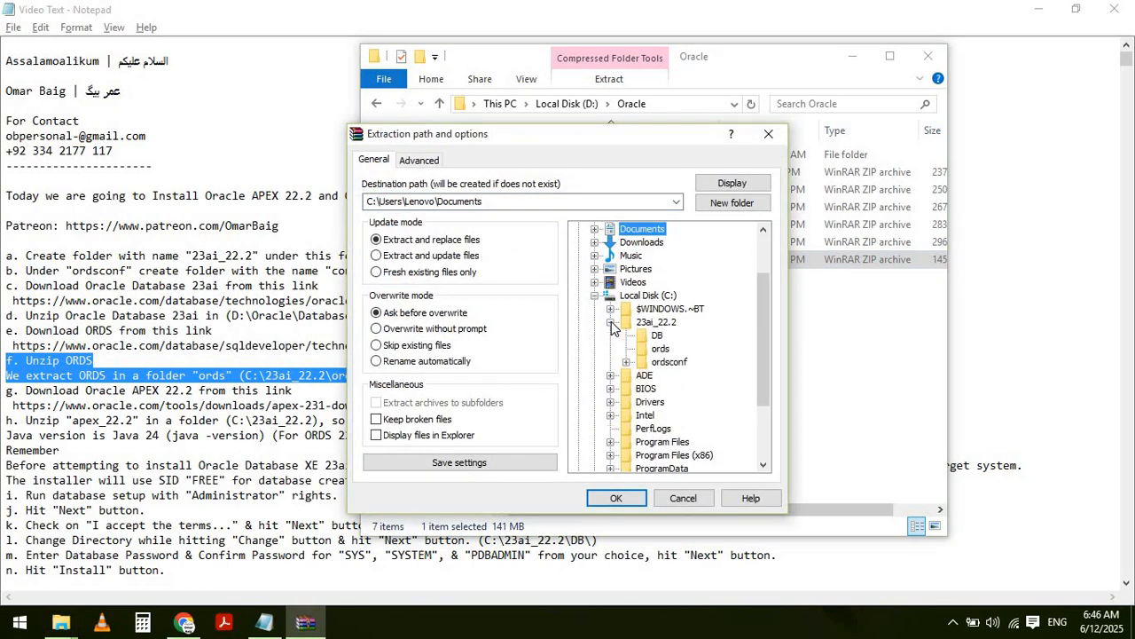
pyautogui.click(660, 349)
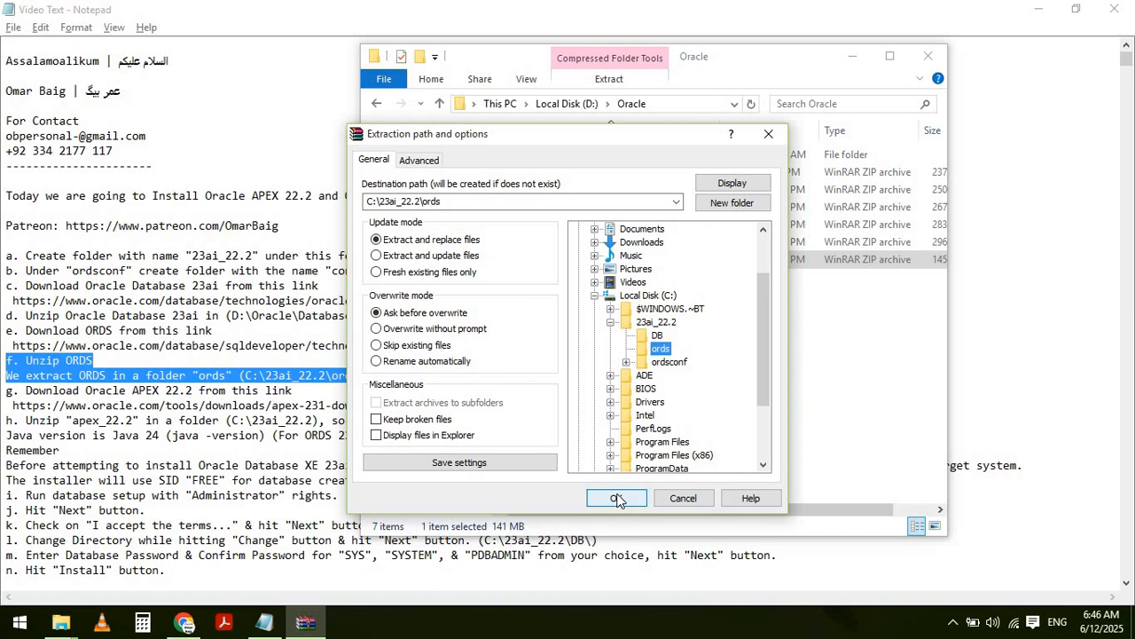
pyautogui.click(616, 498)
pyautogui.hotkey('alt', 'Tab')
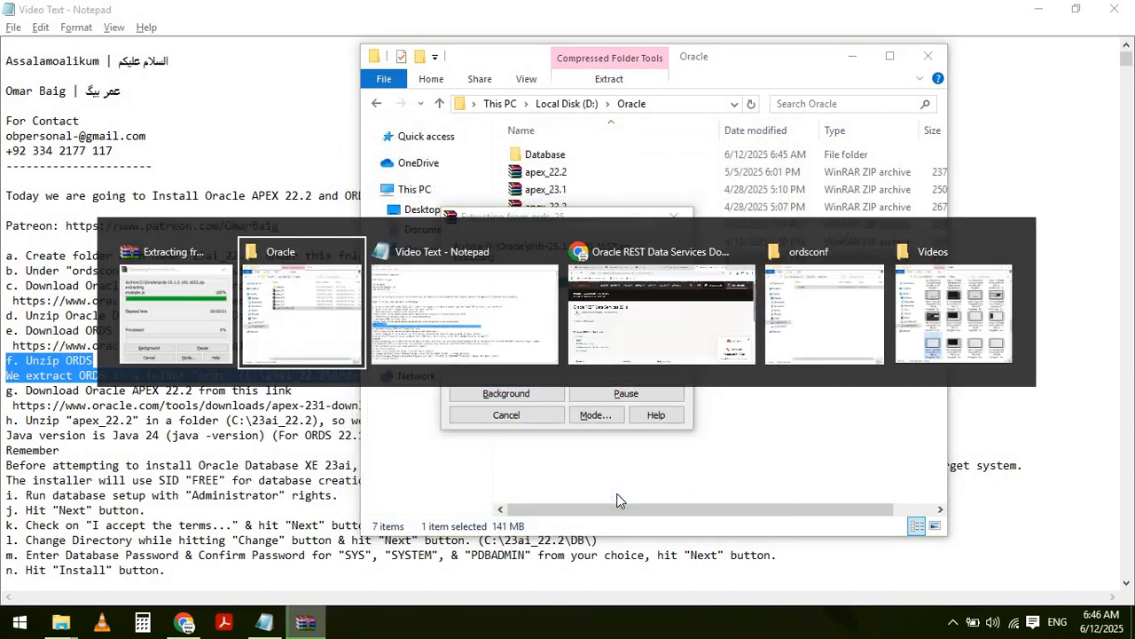
pyautogui.hotkey('alt', 'Tab')
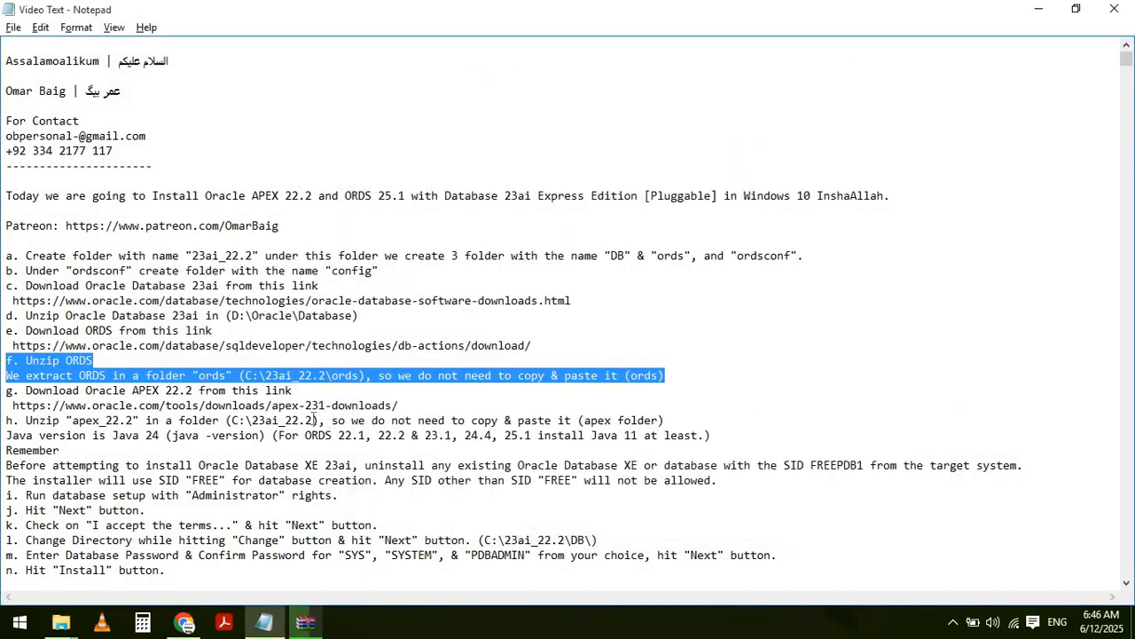
# - Change apex-231 to apex-222 in the notes' APEX download link
pyautogui.click(318, 406)
pyautogui.press('BackSpace')
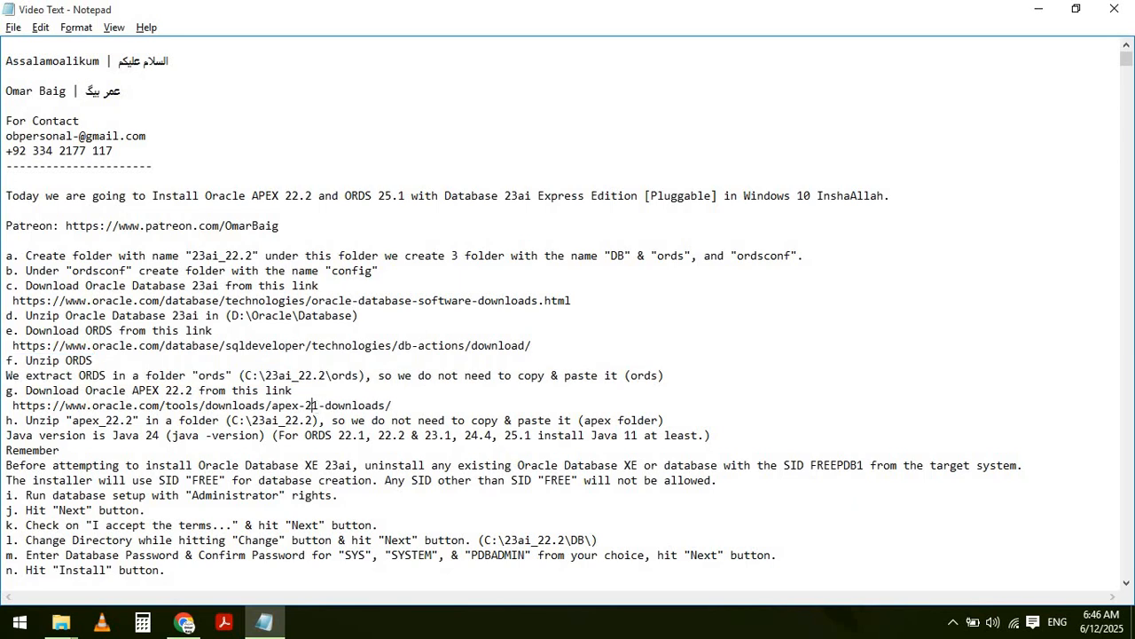
pyautogui.write('2')
pyautogui.press('BackSpace')
# - Select the apex-222 link line and open a new Chrome tab for it
pyautogui.tripleClick(5, 397)
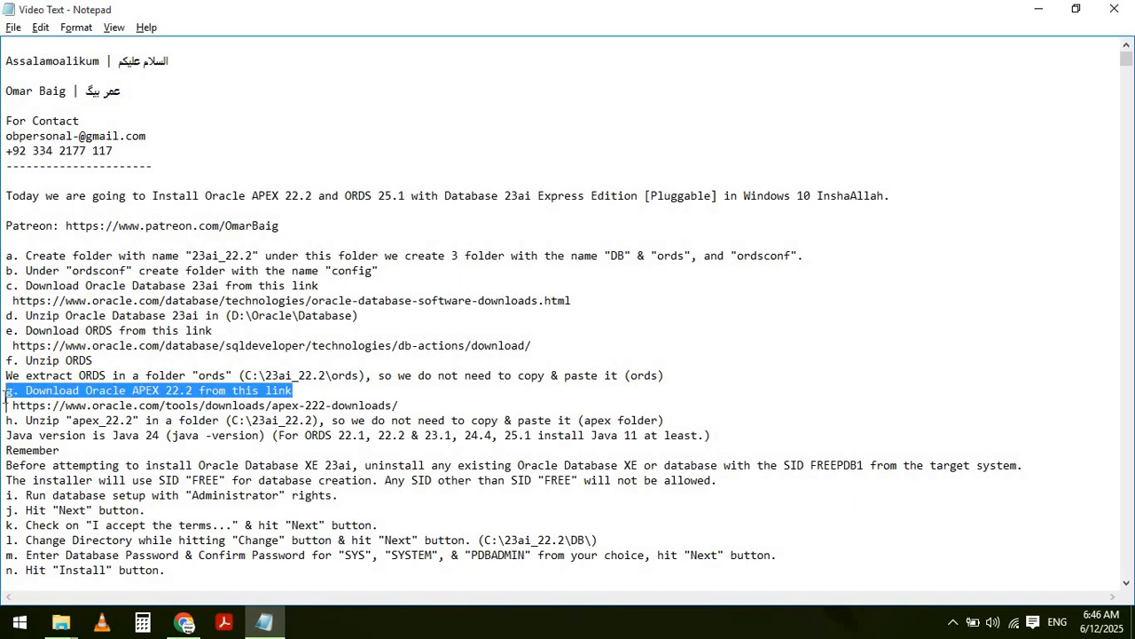
pyautogui.moveTo(5, 399); pyautogui.dragTo(6, 418)
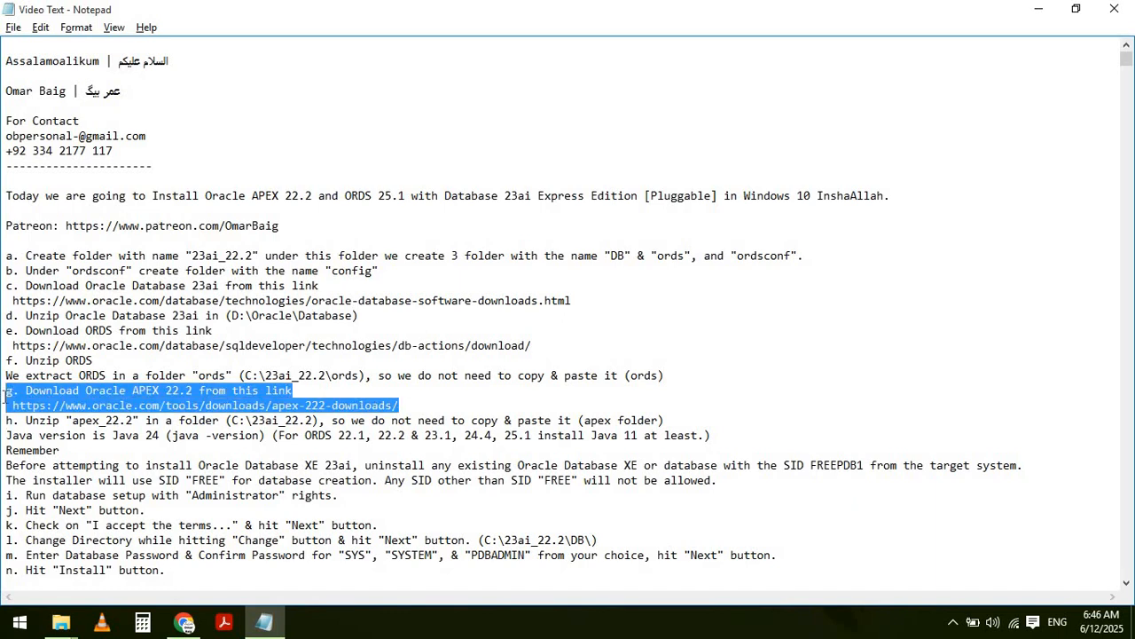
pyautogui.click(5, 397)
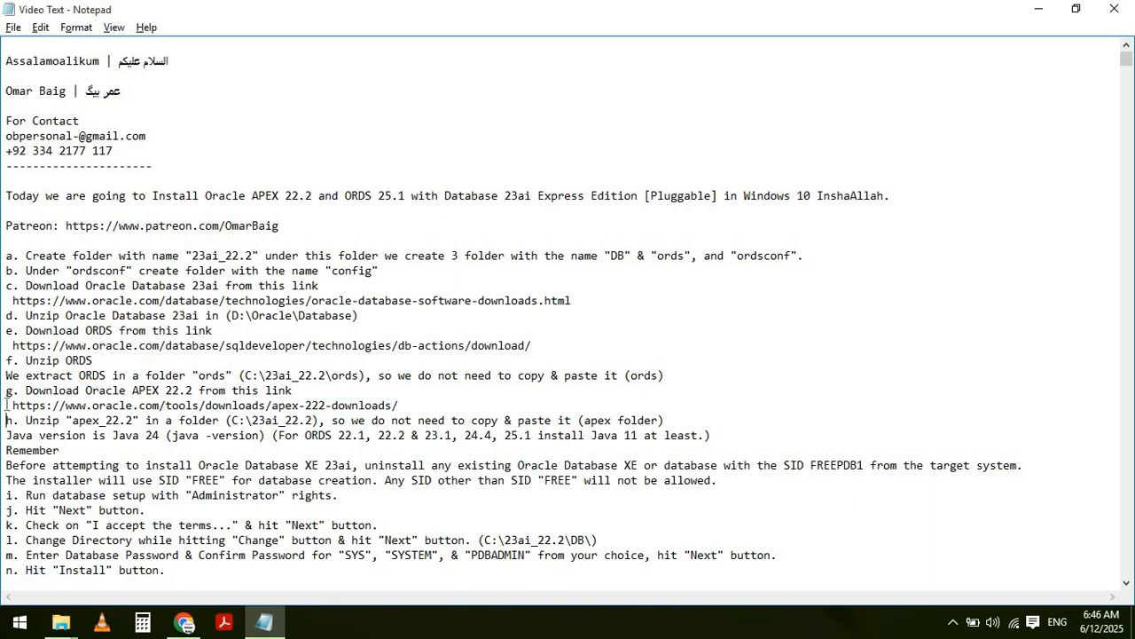
pyautogui.click(6, 404)
pyautogui.hotkey('shift', 'End')
pyautogui.hotkey('ctrl', 'c')
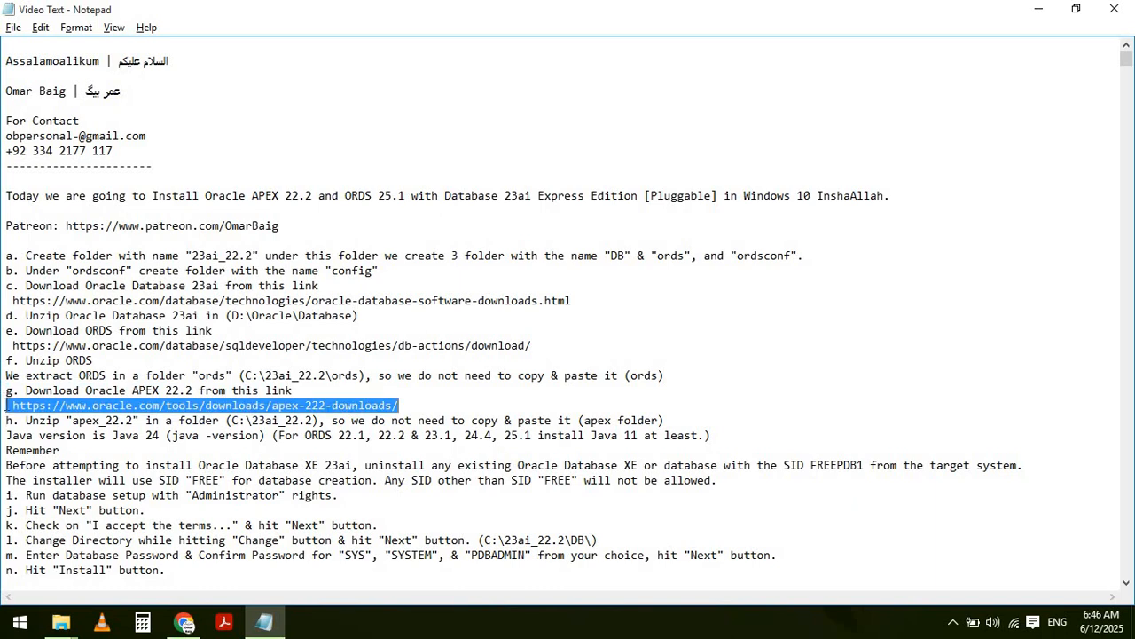
pyautogui.hotkey('alt', 'Tab')
pyautogui.hotkey('ctrl', 't')
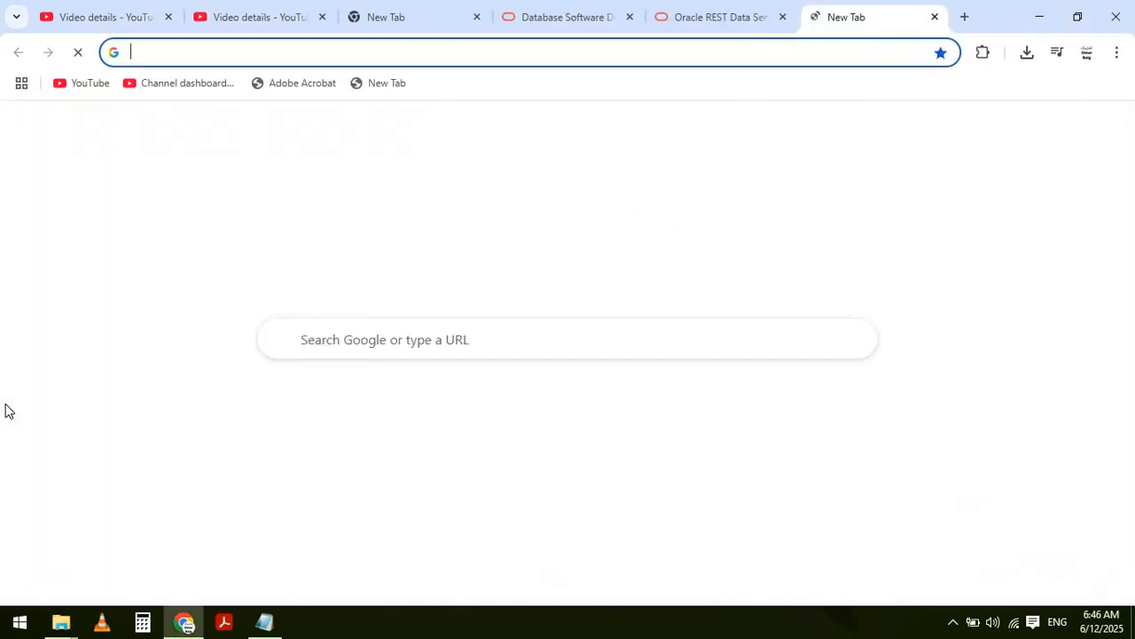
# - Load the apex-222 link, which returns a 404, and close the empty New Tab
pyautogui.hotkey('ctrl', 'v')
pyautogui.press('Return')
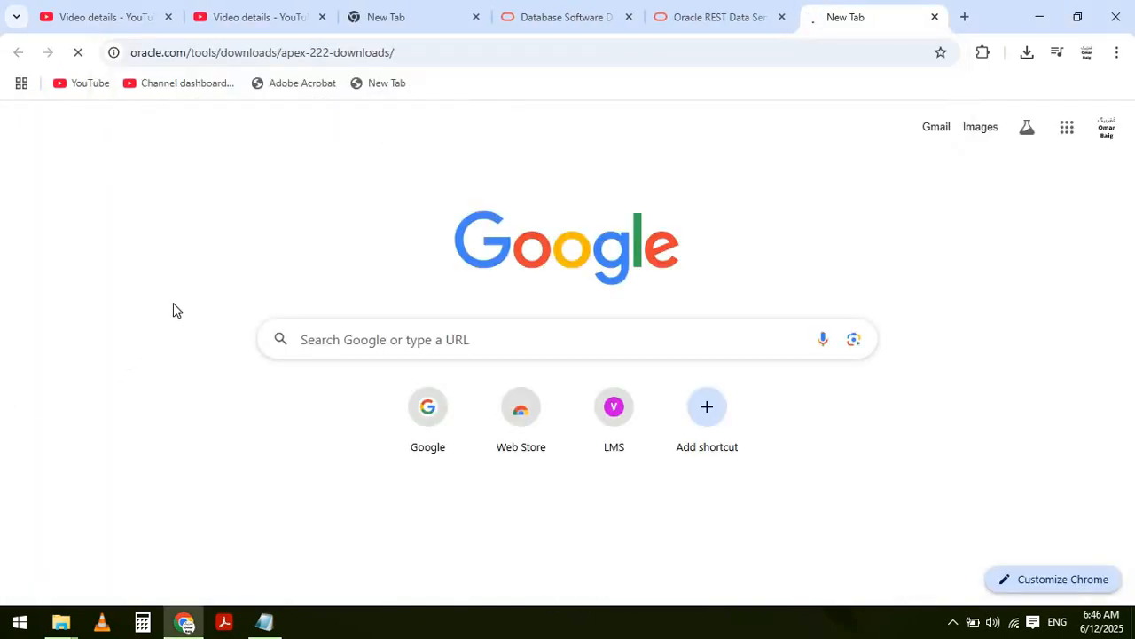
pyautogui.click(476, 18)
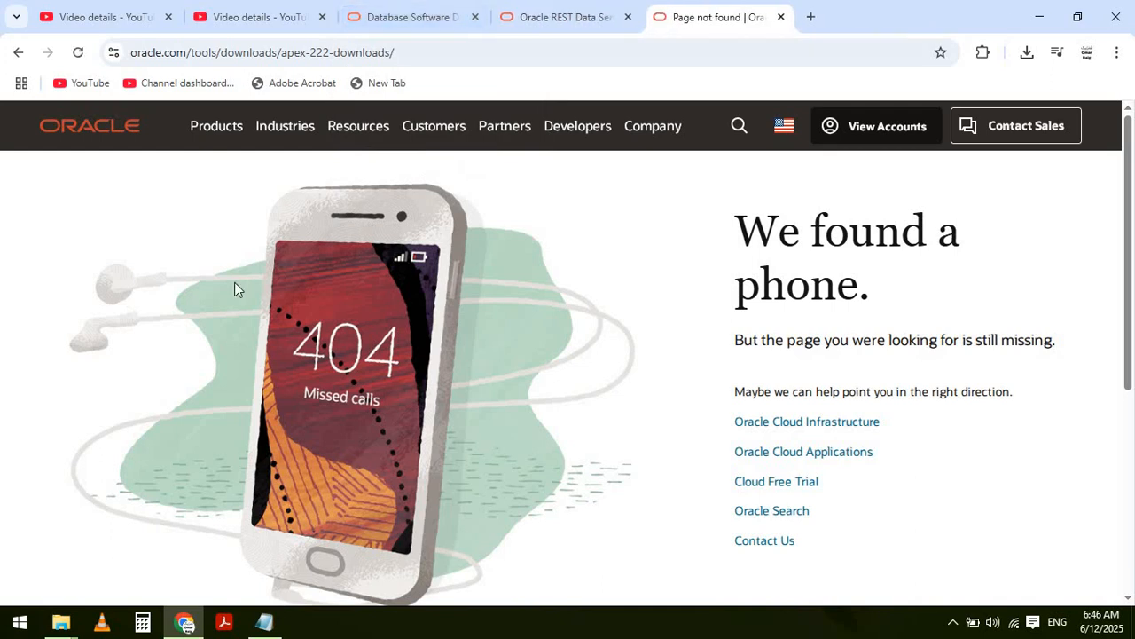
# - Revert the notes' APEX link back to apex-231 and select it
pyautogui.hotkey('alt', 'Tab')
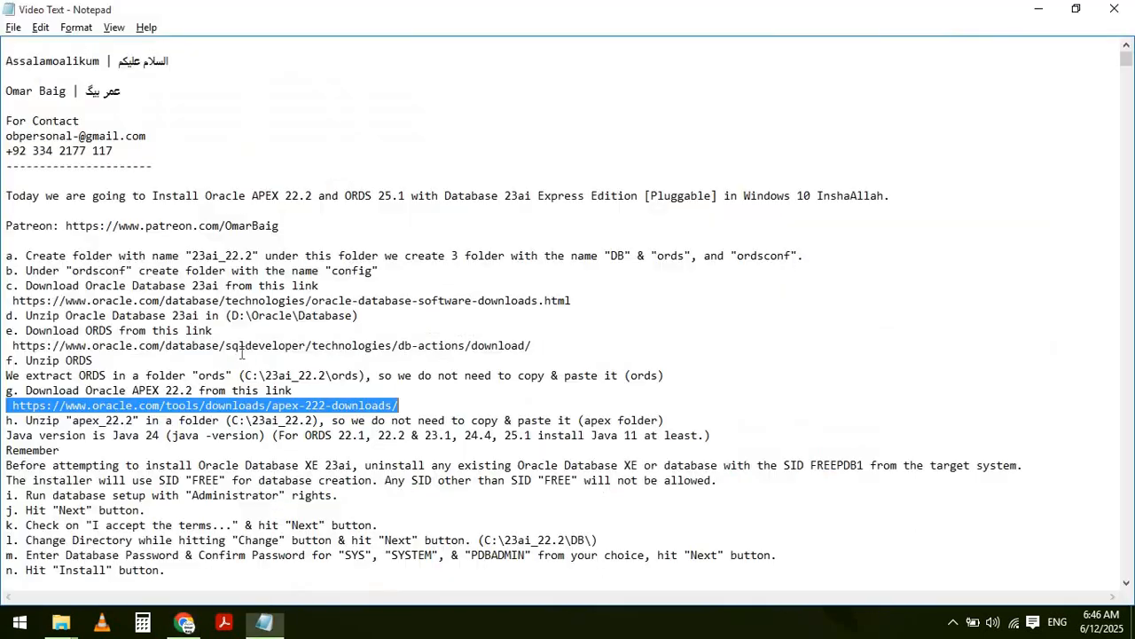
pyautogui.click(362, 396)
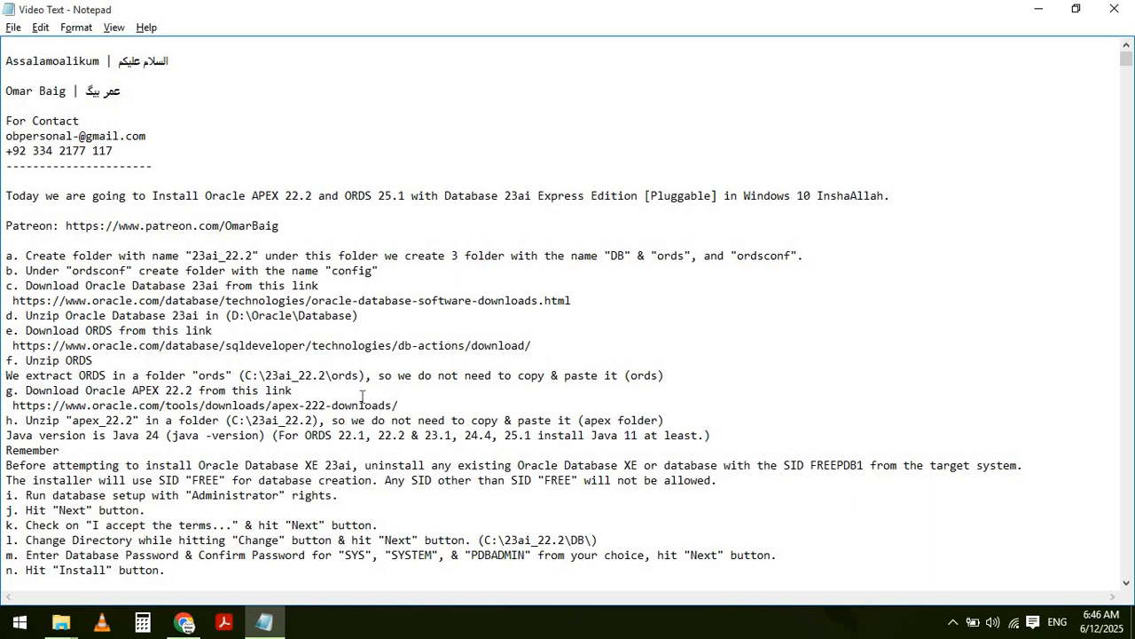
pyautogui.hotkey('ctrl', 'z')
pyautogui.hotkey('ctrl', 'z')
pyautogui.hotkey('ctrl', 'z')
pyautogui.hotkey('ctrl', 'z')
pyautogui.hotkey('ctrl', 'z')
pyautogui.press('Left')
pyautogui.press('BackSpace')
pyautogui.press('BackSpace')
pyautogui.write('3')
pyautogui.moveTo(7, 405); pyautogui.dragTo(399, 405)
pyautogui.hotkey('ctrl', 'c')
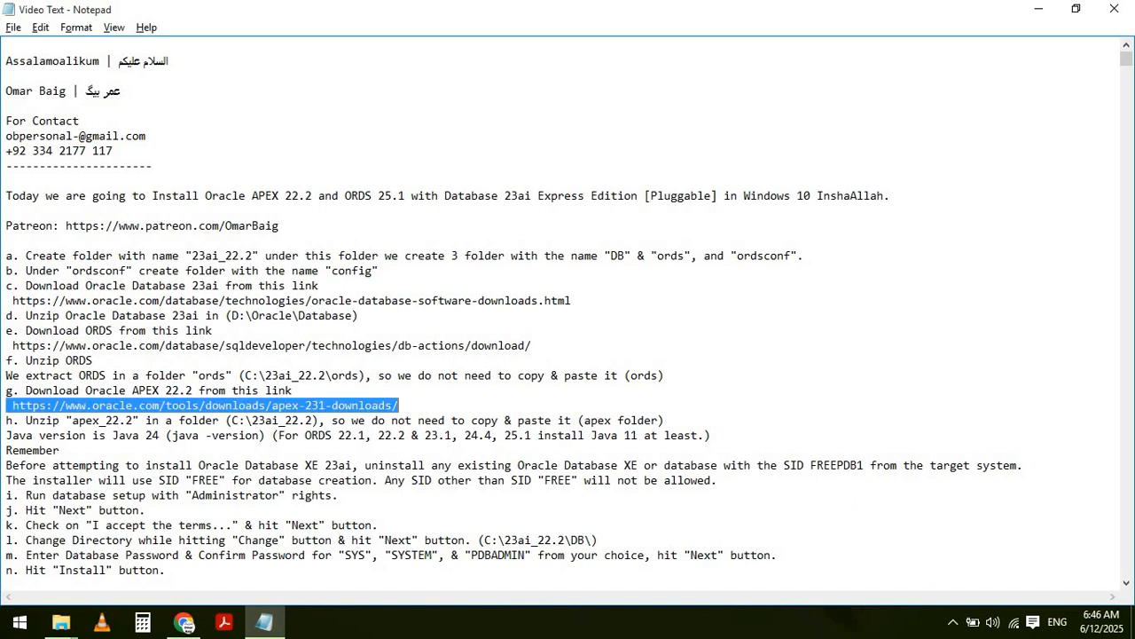
# - Replace the 404 page's address with the apex-231 link and load the APEX 23.1 downloads page
pyautogui.hotkey('alt', 'Tab')
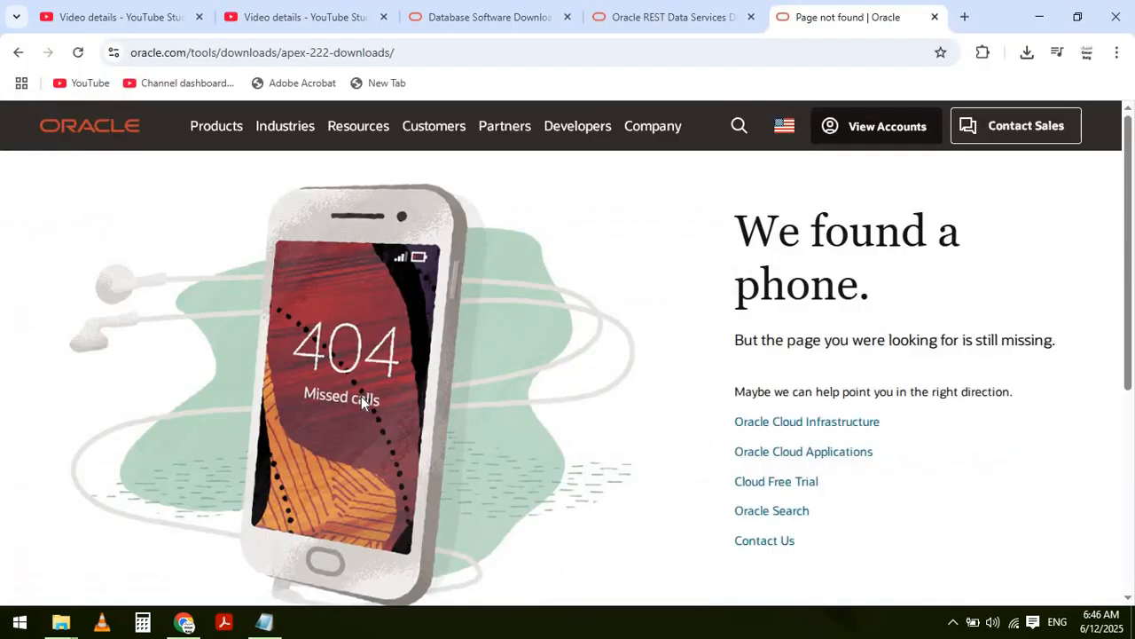
pyautogui.click(784, 52)
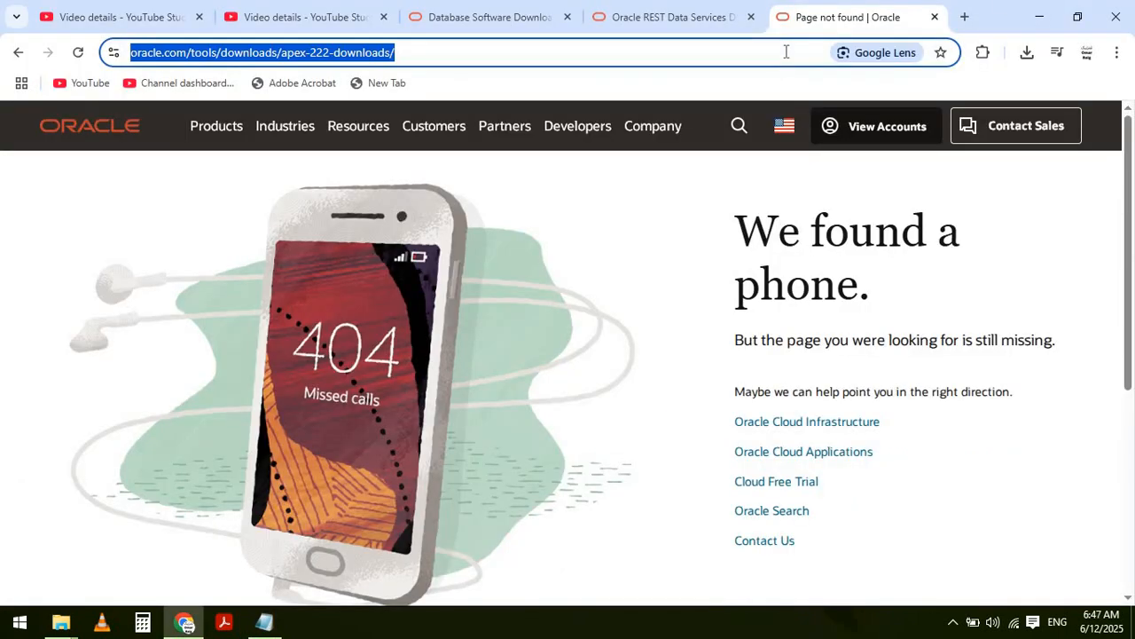
pyautogui.click(784, 51)
pyautogui.hotkey('shift', 'Left')
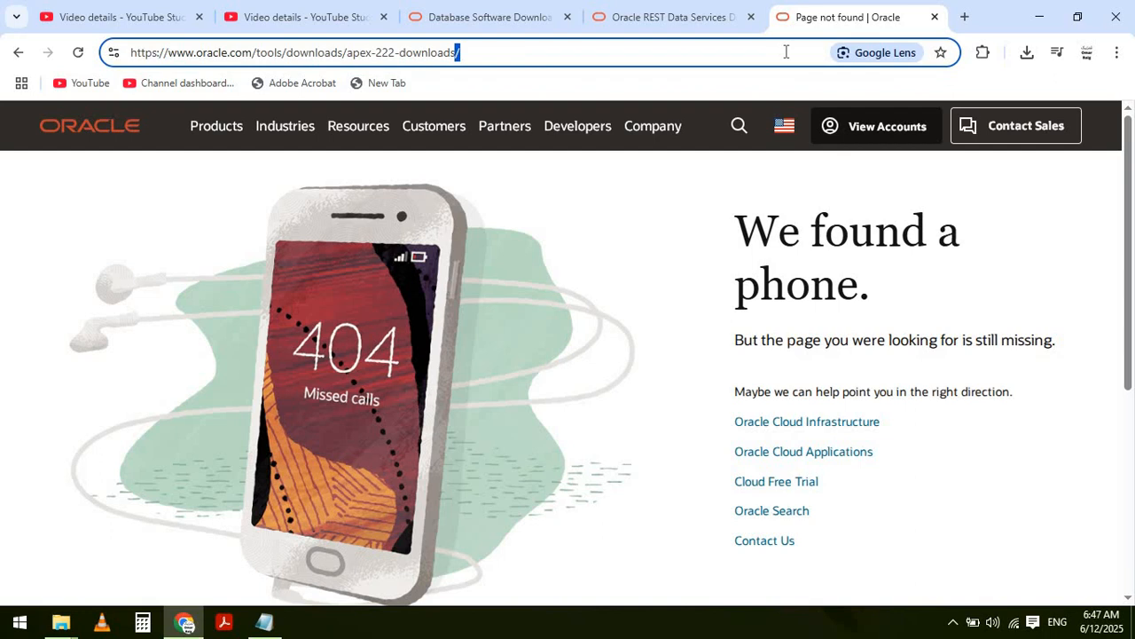
pyautogui.hotkey('shift', 'Home')
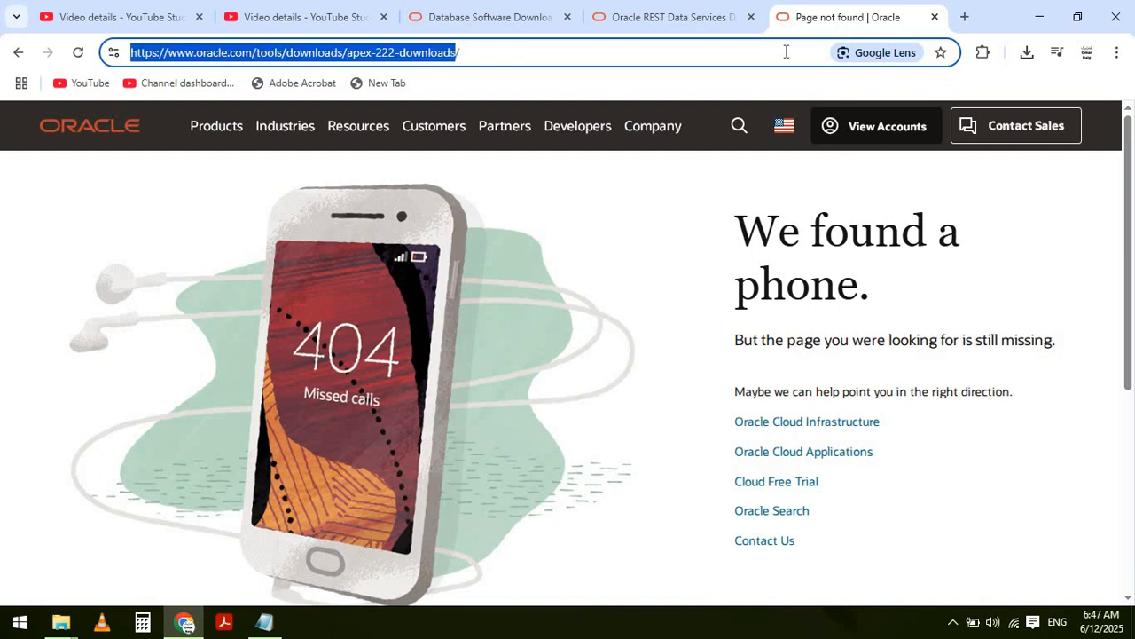
pyautogui.press('BackSpace')
pyautogui.press('BackSpace')
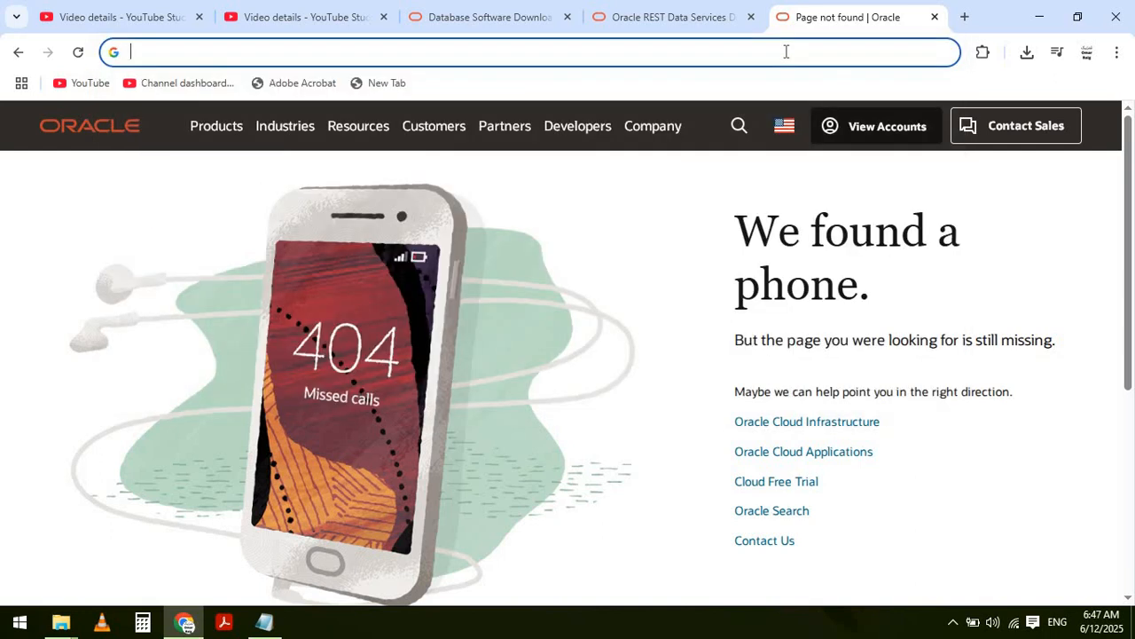
pyautogui.hotkey('ctrl', 'v')
pyautogui.press('Return')
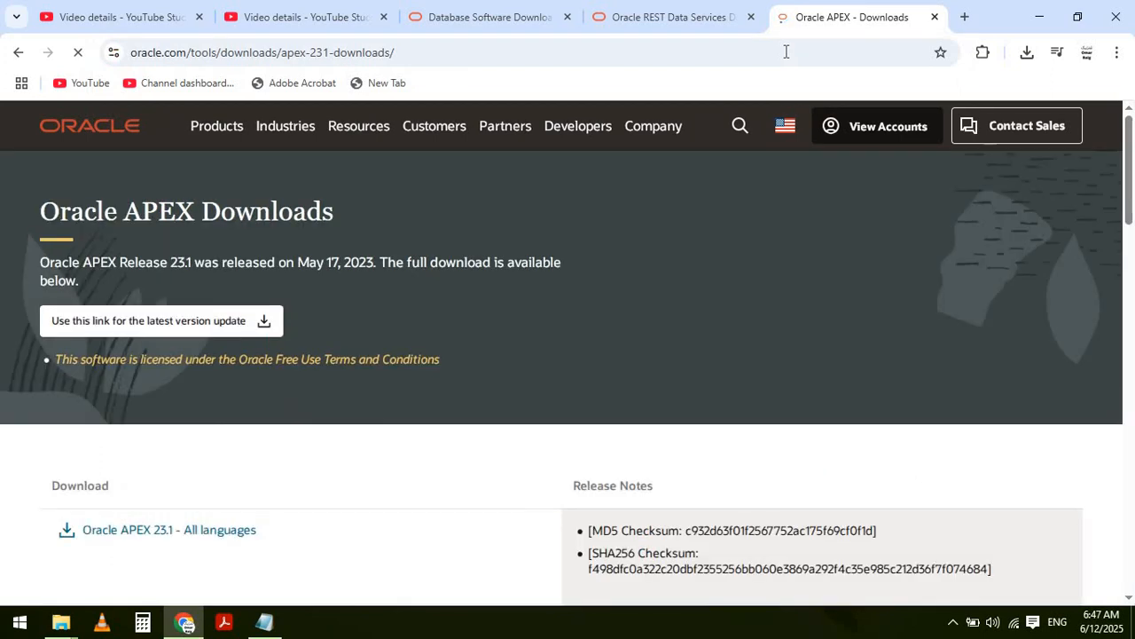
# - Open Prior Release Archives from the APEX 23.1 page, find only 24.1 and 23.2 listed
pyautogui.click(1037, 14)
pyautogui.click(1034, 11)
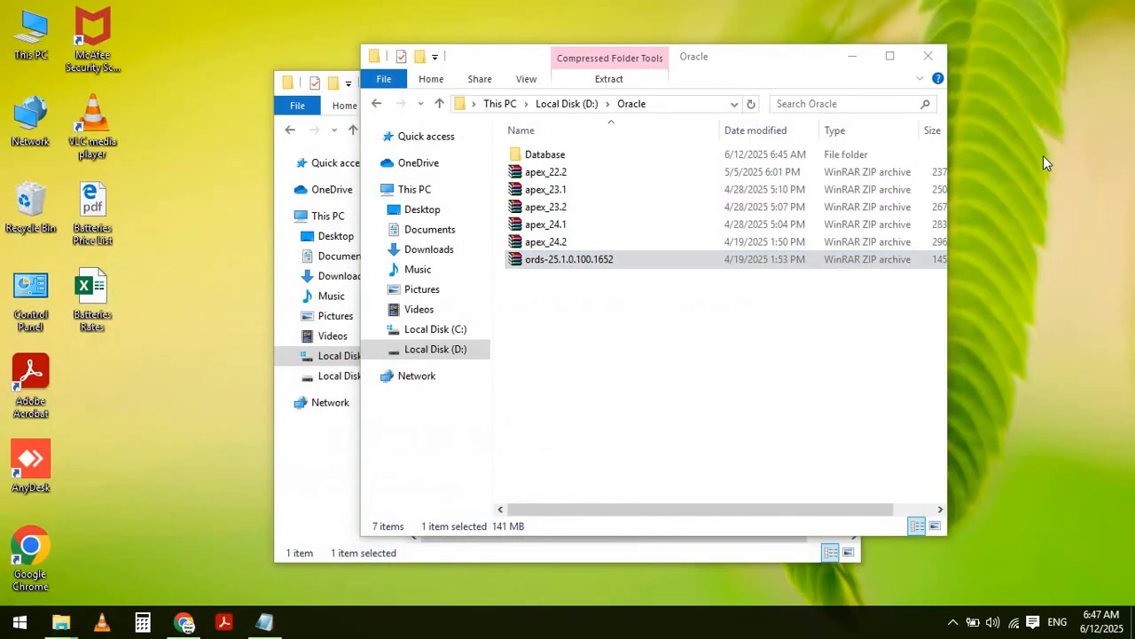
pyautogui.hotkey('alt', 'Tab')
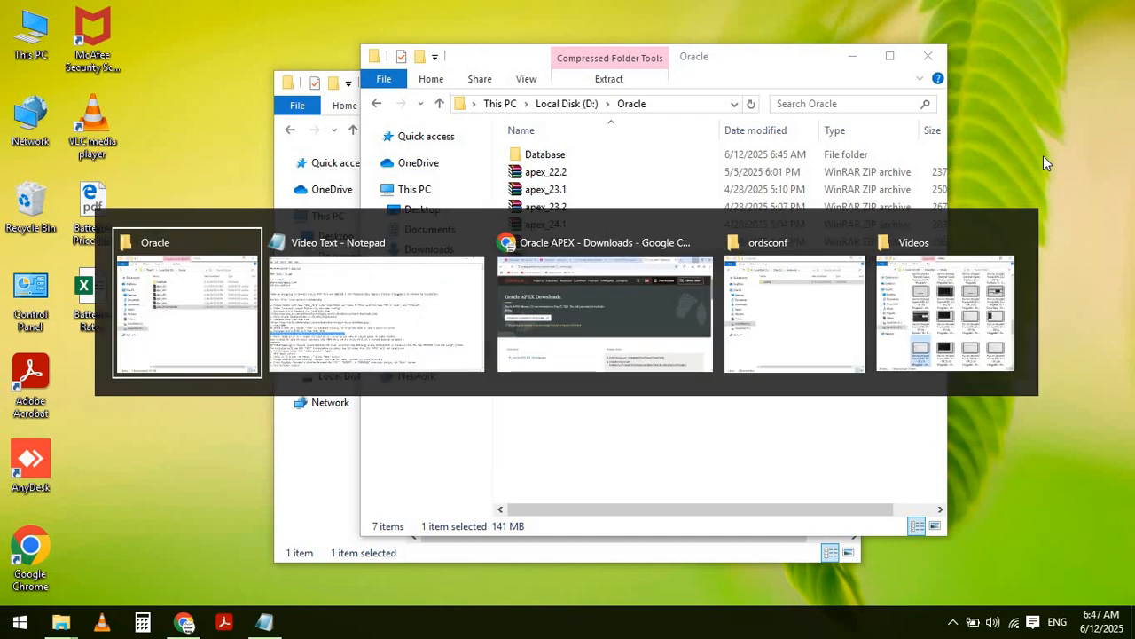
pyautogui.hotkey('alt', 'Tab')
pyautogui.hotkey('alt', 'Tab')
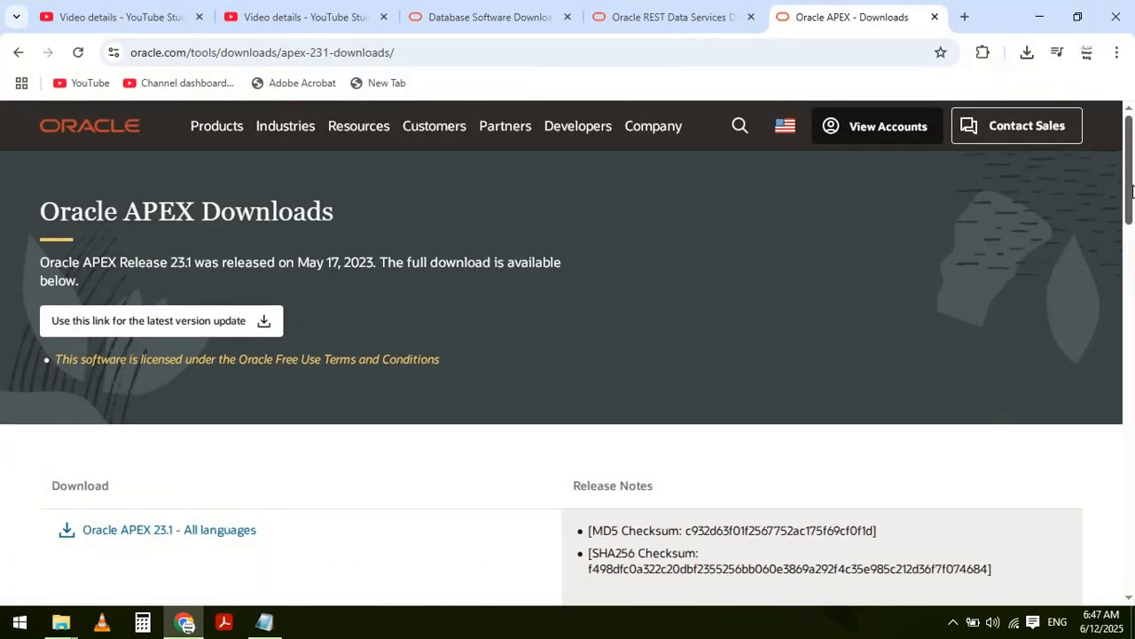
pyautogui.moveTo(1132, 191); pyautogui.dragTo(1131, 374)
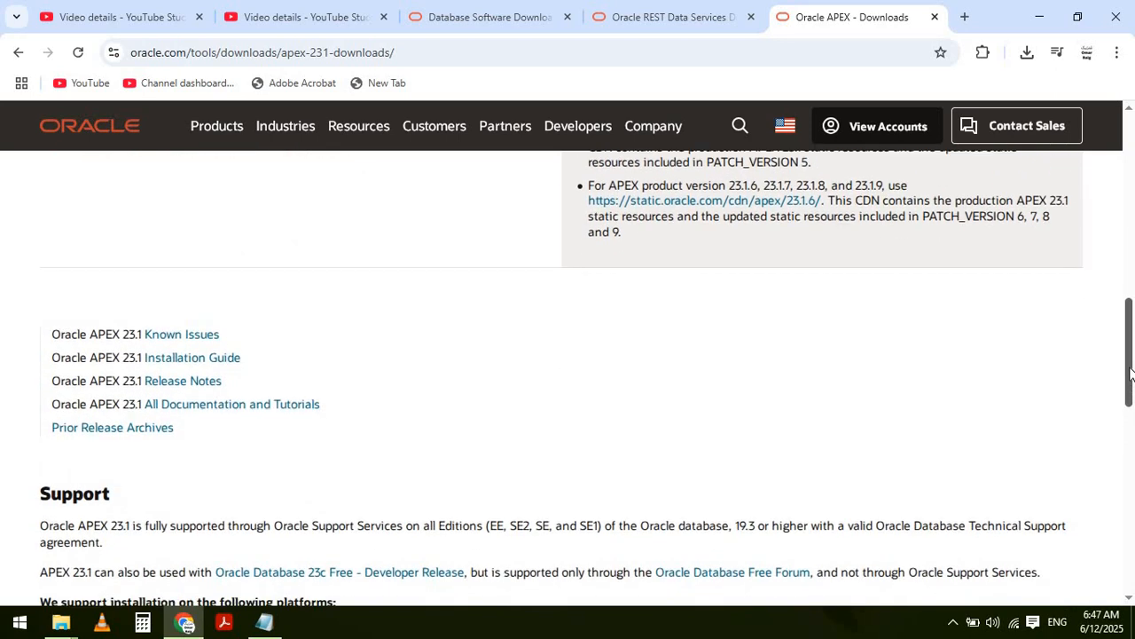
pyautogui.click(121, 435)
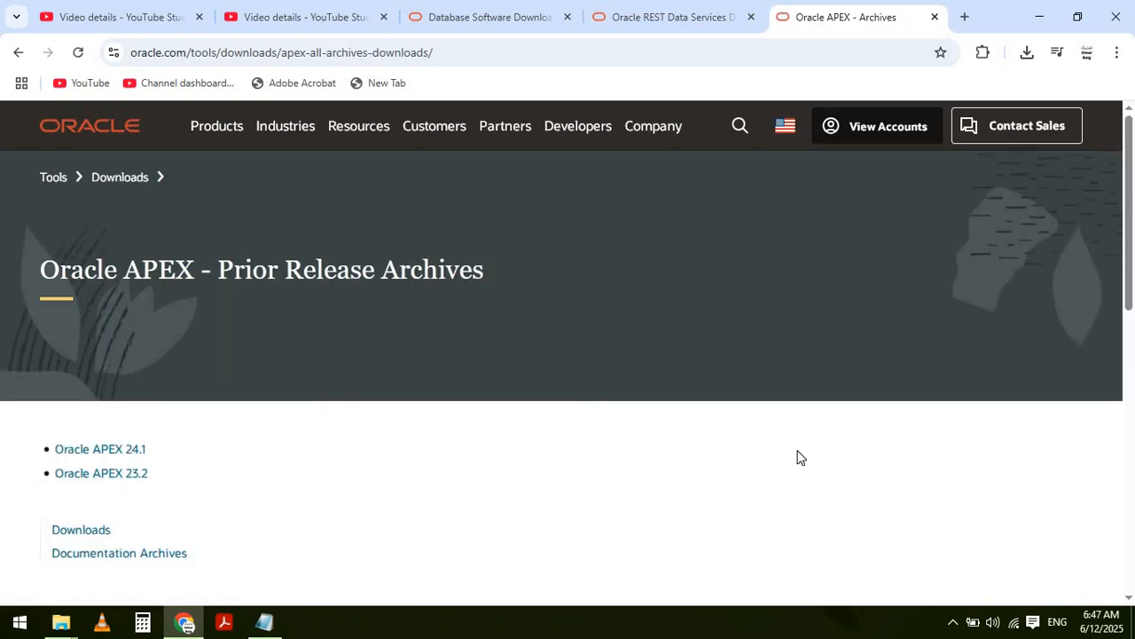
pyautogui.moveTo(1133, 233); pyautogui.dragTo(1132, 271)
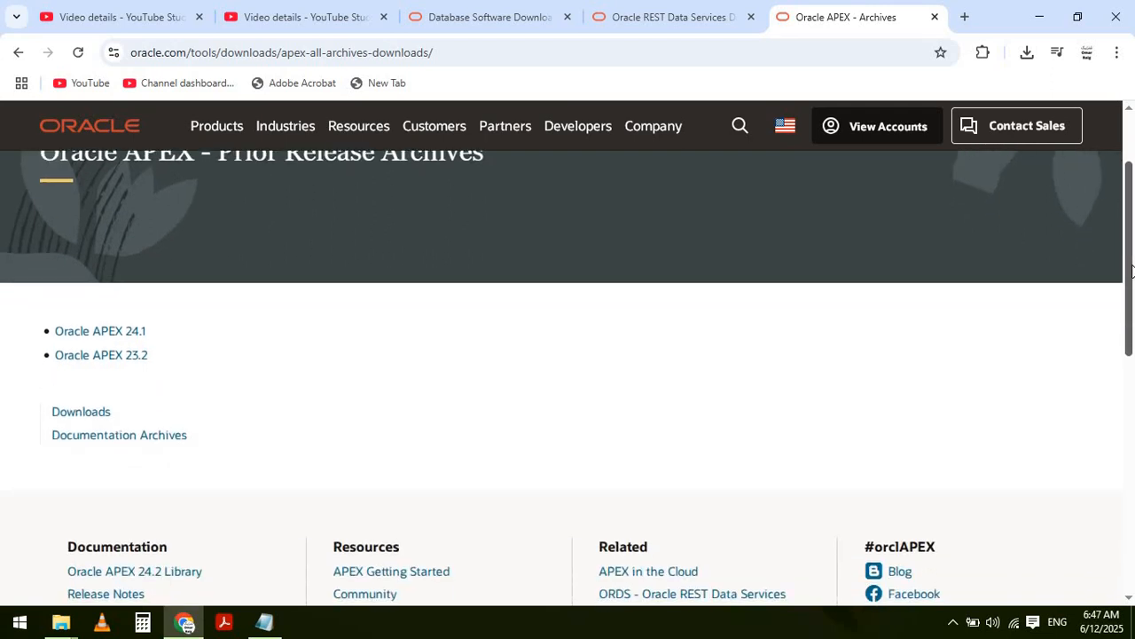
pyautogui.click(1034, 16)
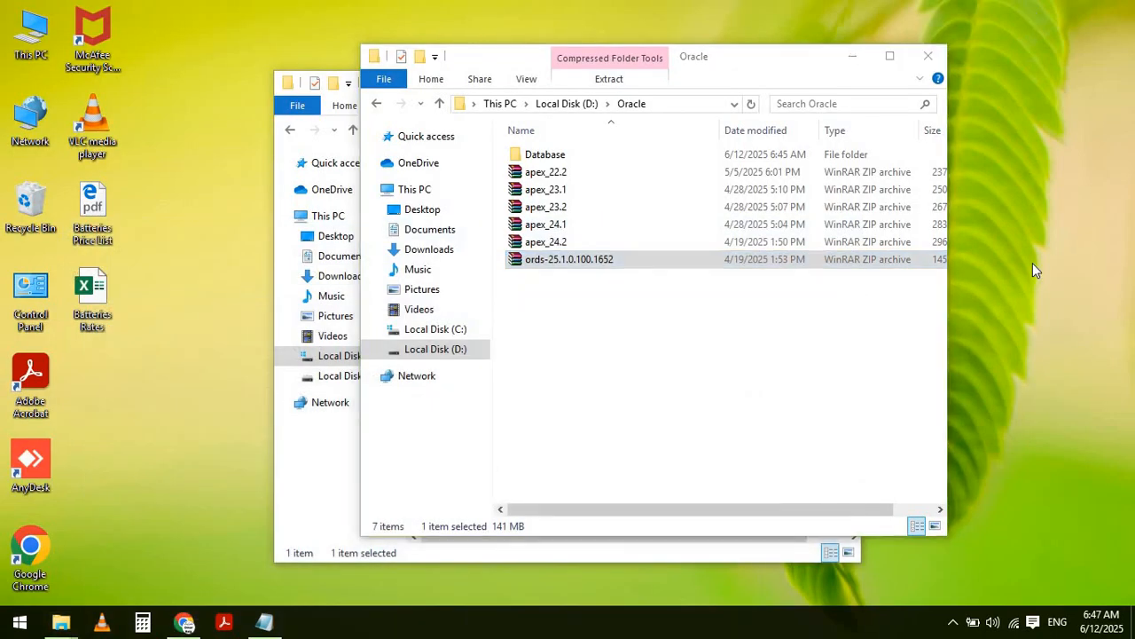
pyautogui.hotkey('alt', 'Tab')
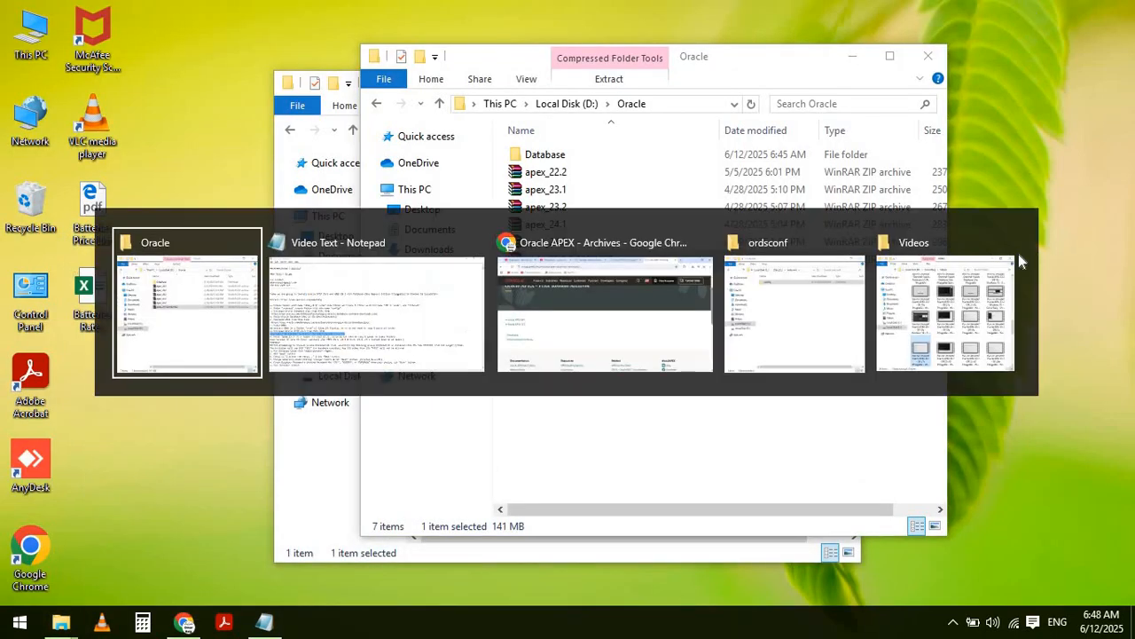
pyautogui.press('Left')
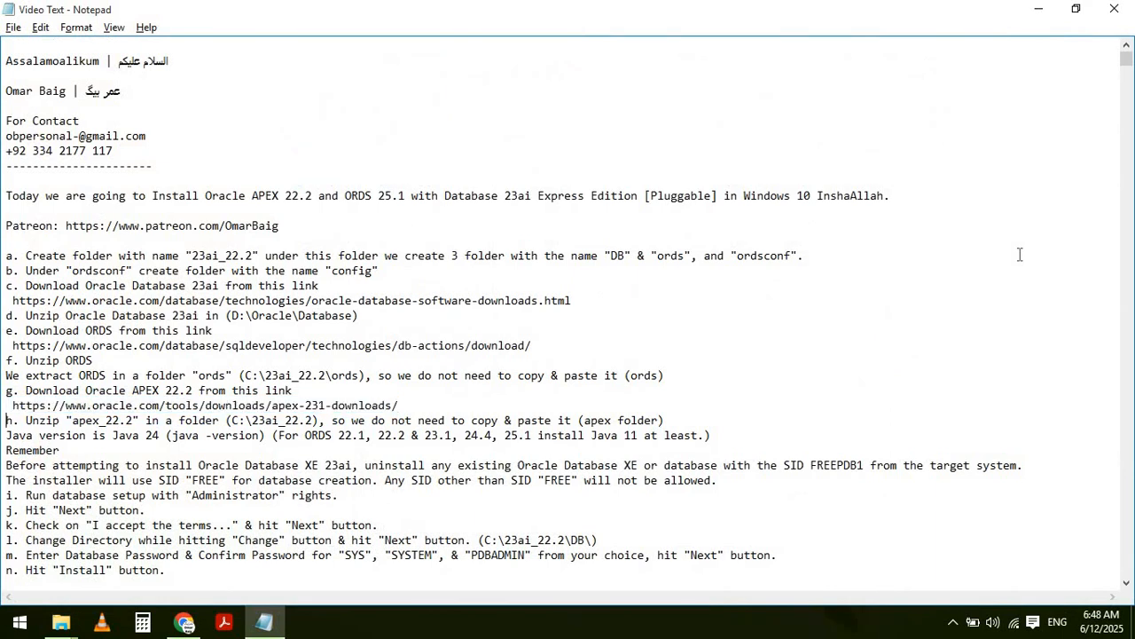
# - Highlight the note about unzipping apex_22.2 into C:\23ai_22.2, then bring up the D:\Oracle folder
pyautogui.press('Down')
pyautogui.hotkey('shift', 'End')
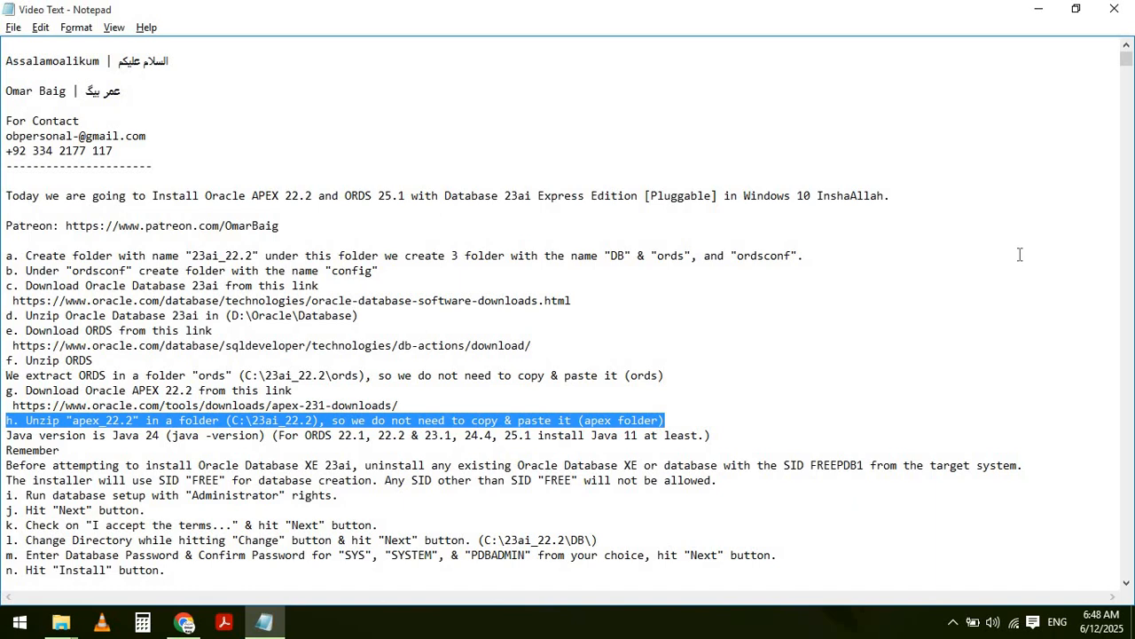
pyautogui.hotkey('alt', 'Tab')
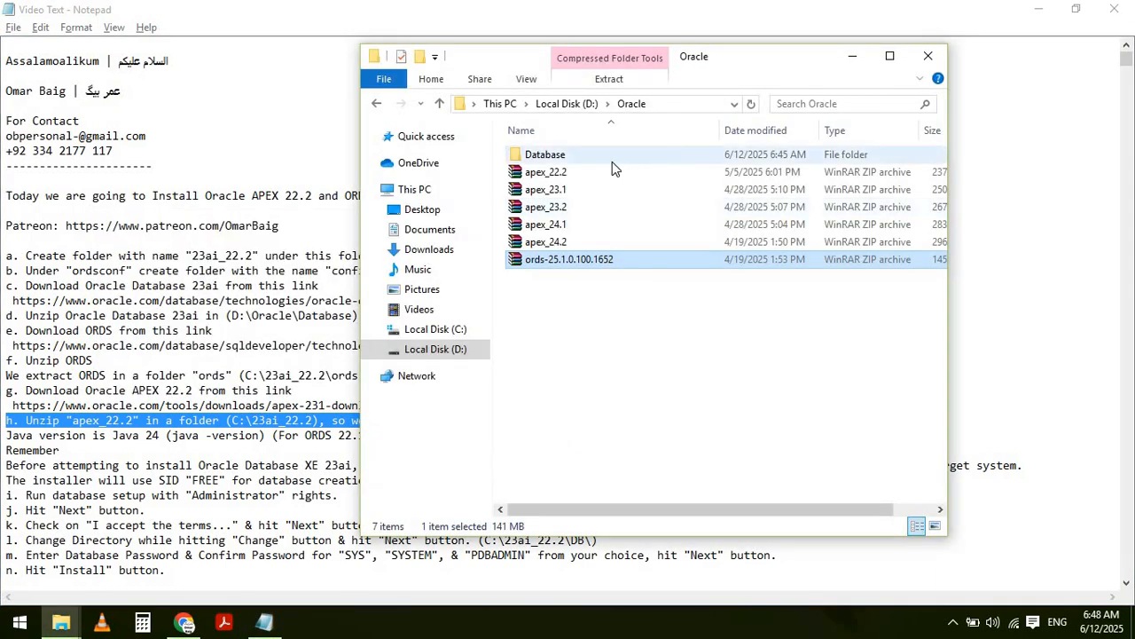
# - Extract apex_22.2 from D:\Oracle into C:\23ai_22.2 using WinRAR's Extract files
pyautogui.click(590, 178)
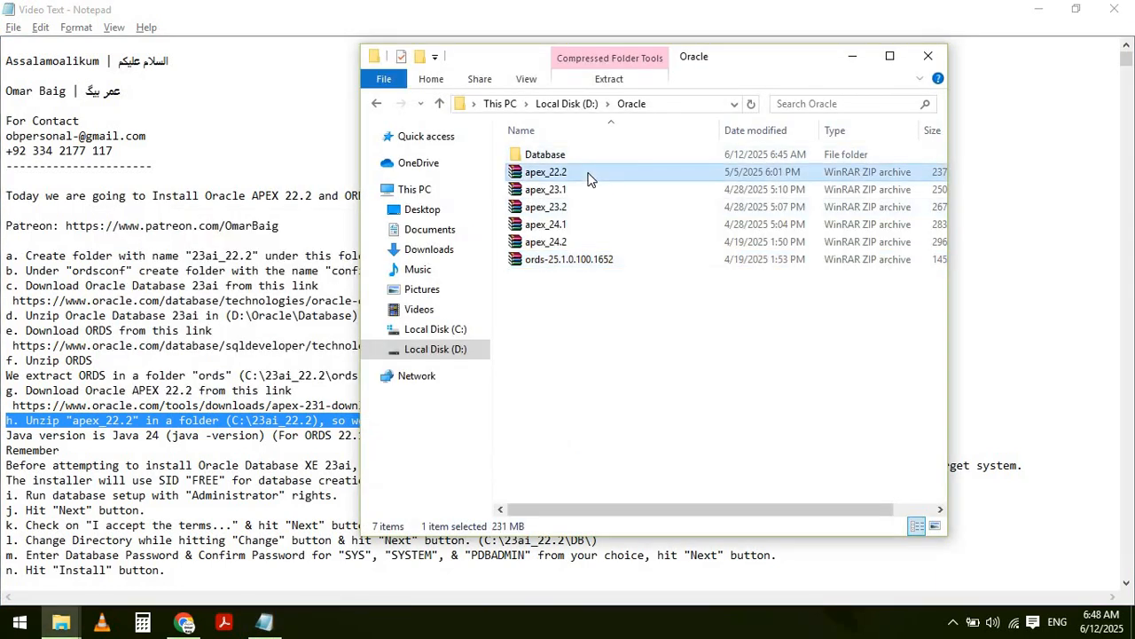
pyautogui.rightClick(589, 176)
pyautogui.click(643, 225)
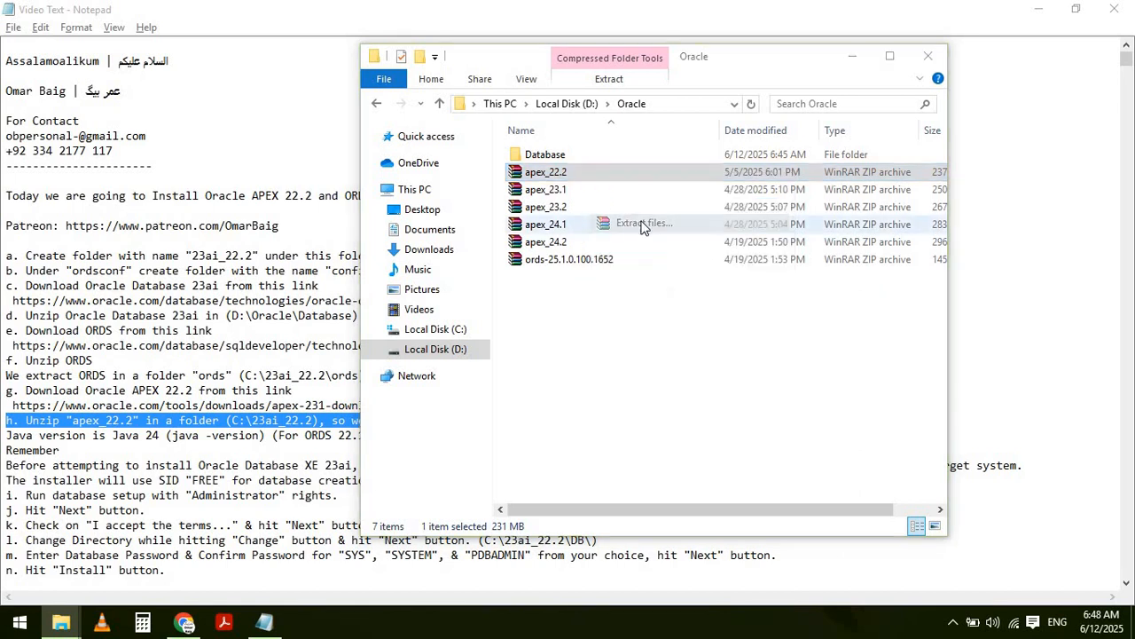
pyautogui.click(596, 372)
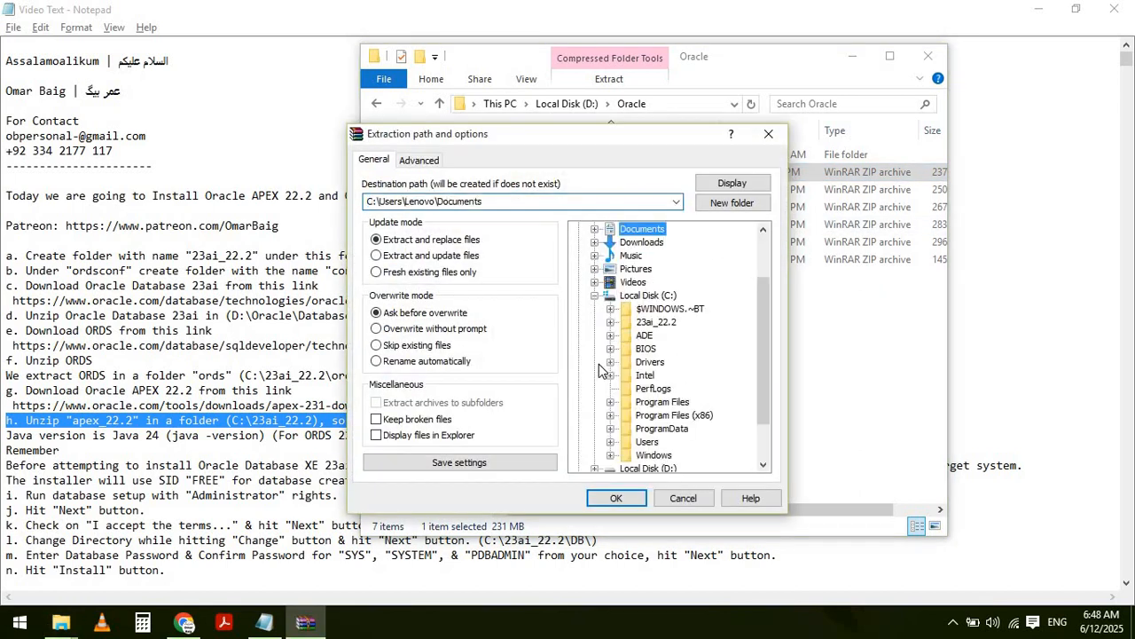
pyautogui.click(611, 323)
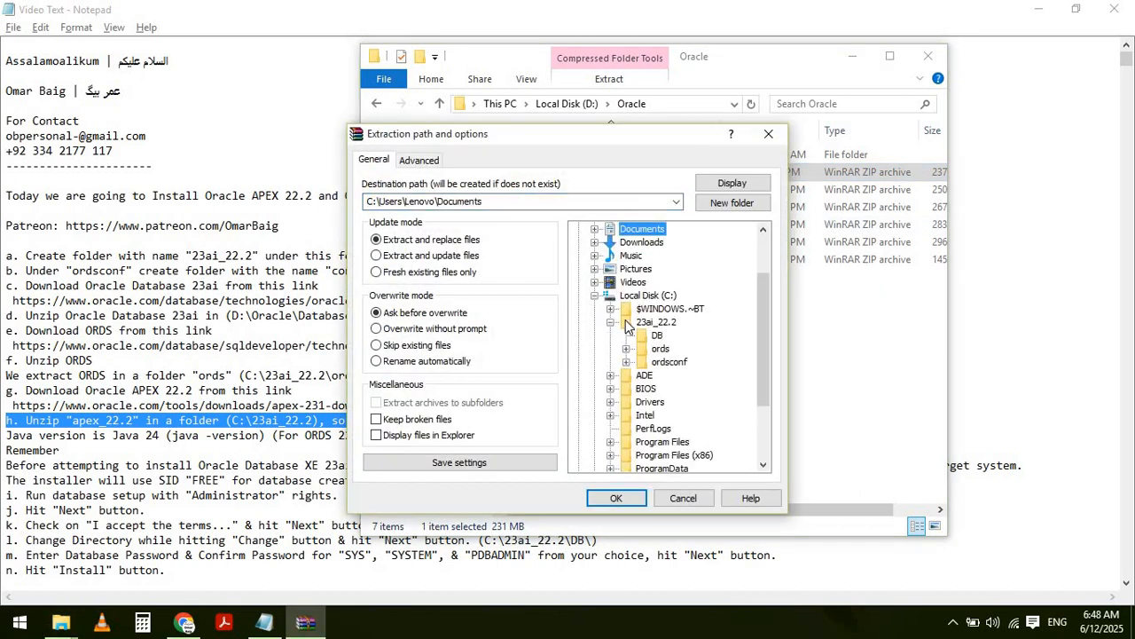
pyautogui.click(643, 322)
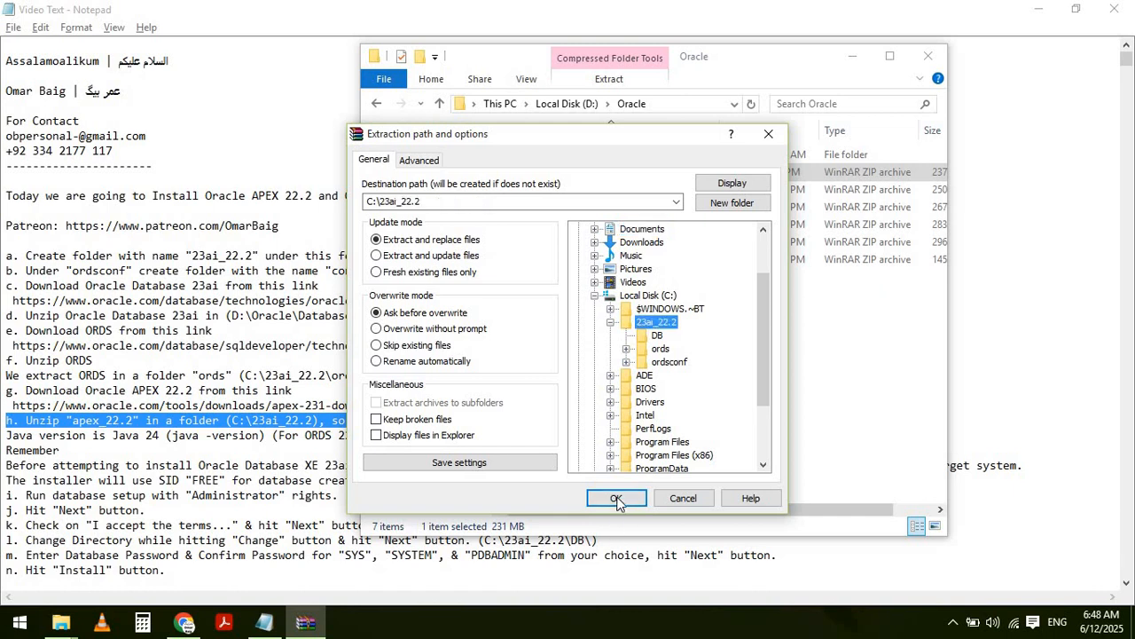
pyautogui.click(616, 499)
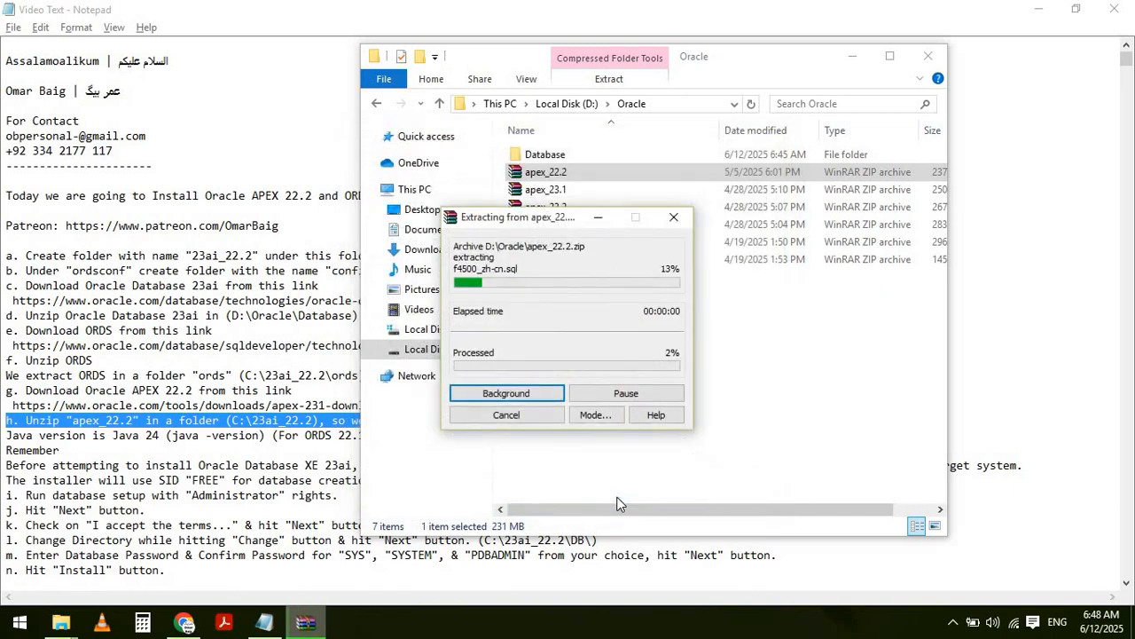
pyautogui.hotkey('alt', 'Tab')
pyautogui.hotkey('alt', 'Tab')
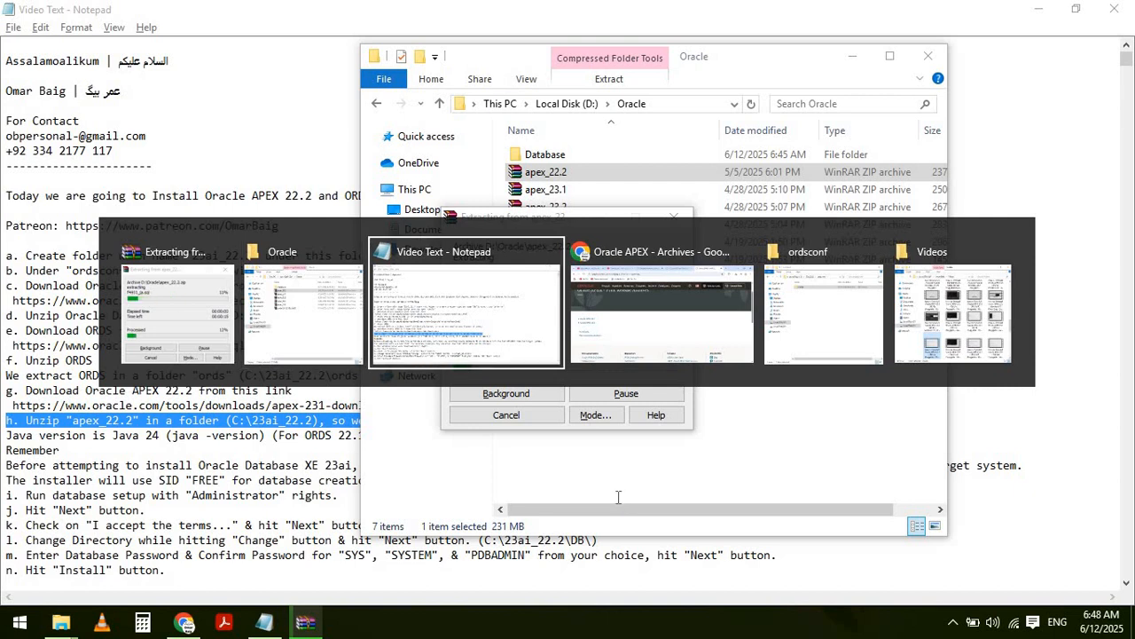
# - Search the notes for 'Oracle APEX 22.2' and select the apex-downloads.html link line
pyautogui.hotkey('ctrl', 'f')
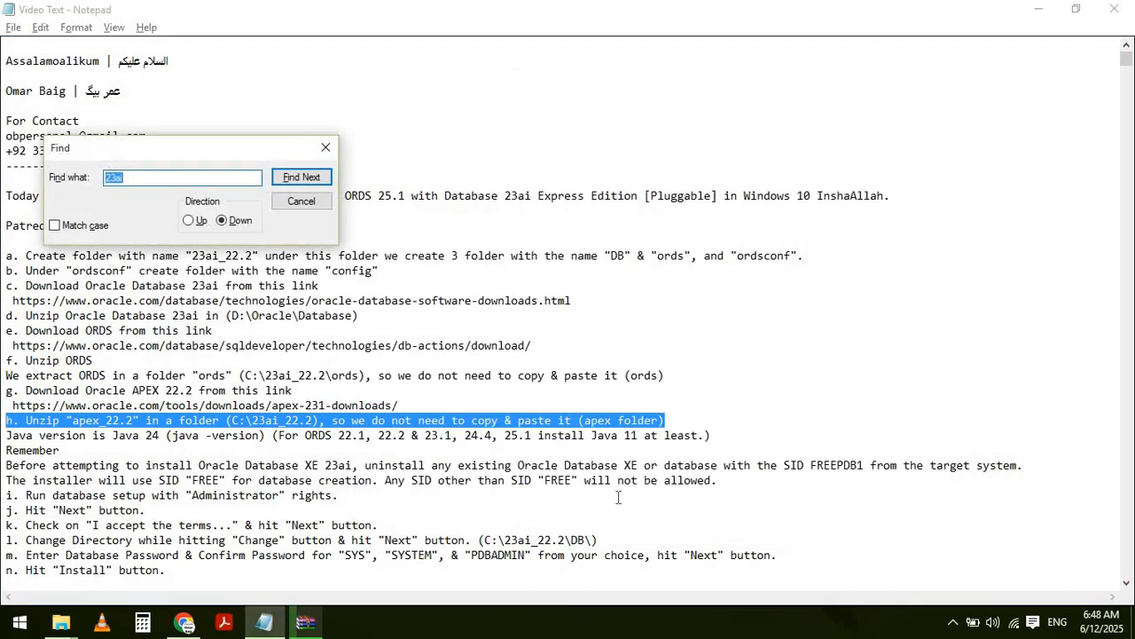
pyautogui.write('Oracle APEX 22.2')
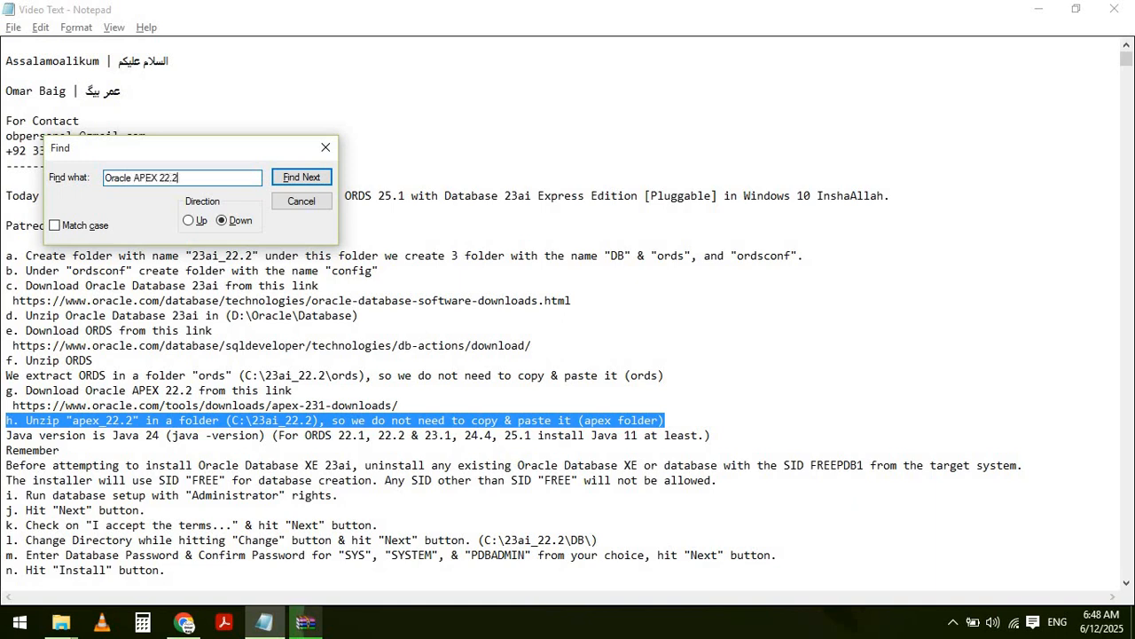
pyautogui.press('Return')
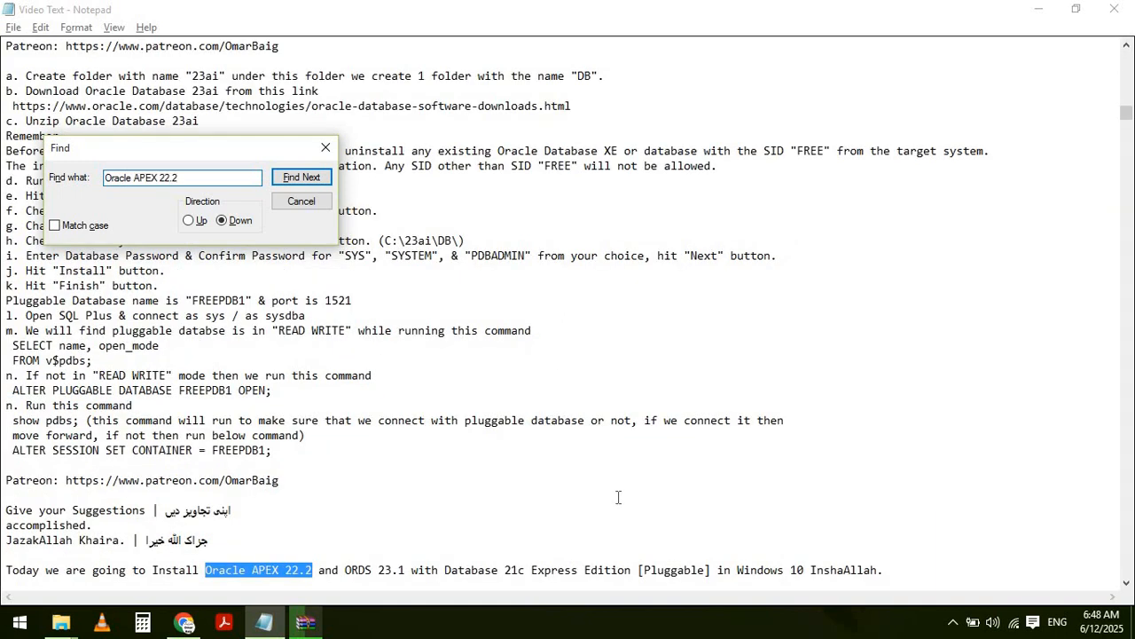
pyautogui.click(302, 555)
pyautogui.scroll(-1, 302, 554)
pyautogui.scroll(-4, 303, 554)
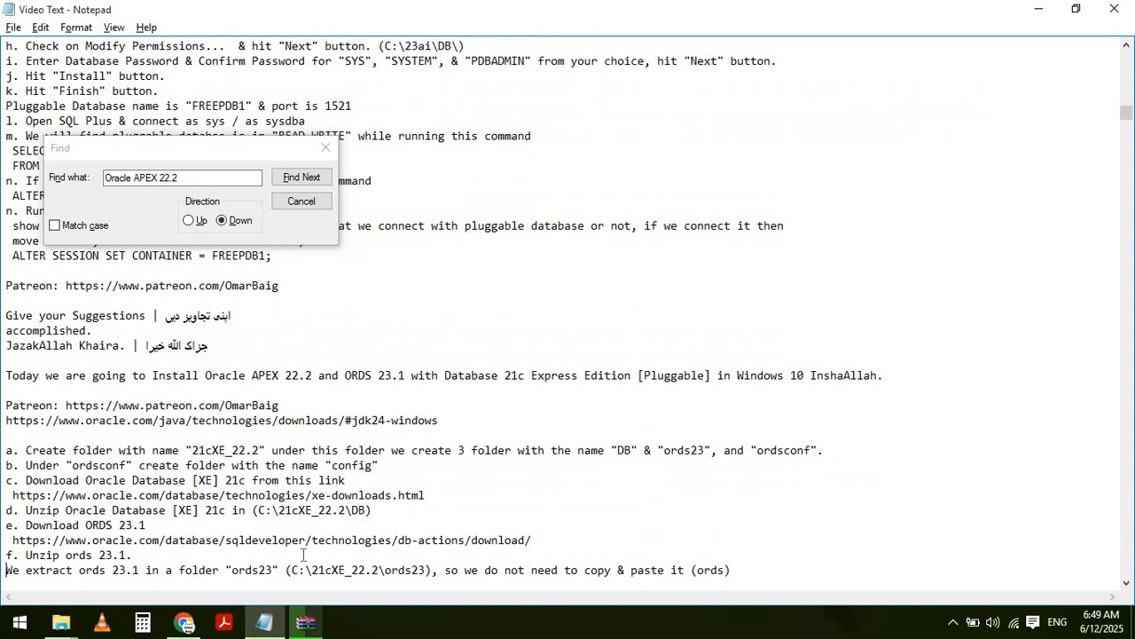
pyautogui.scroll(-1, 303, 554)
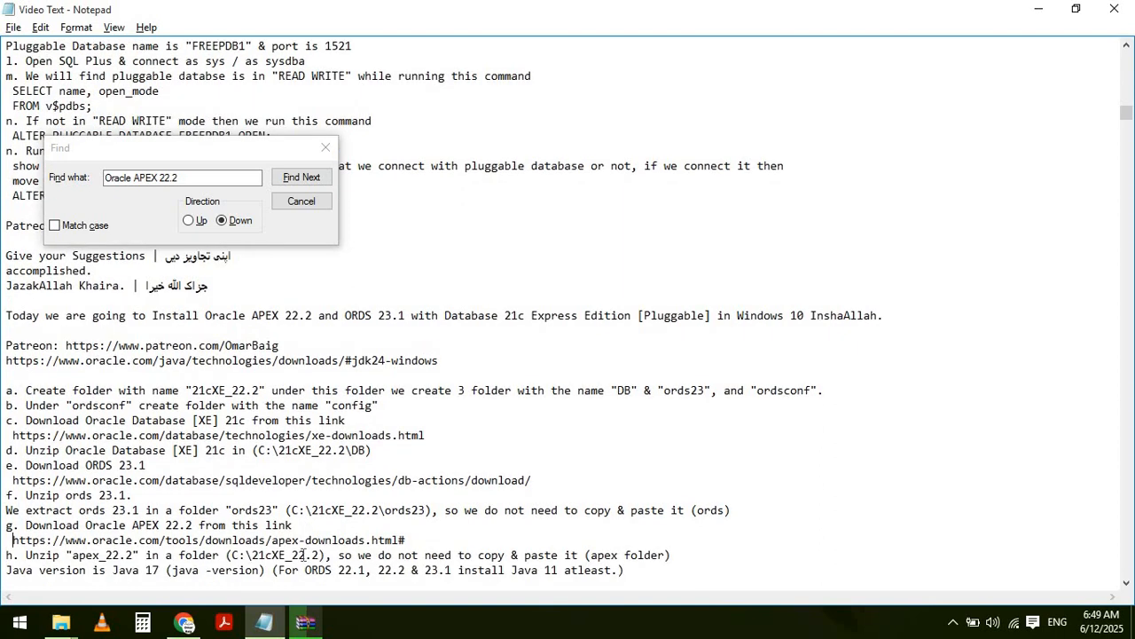
pyautogui.hotkey('shift', 'End')
pyautogui.hotkey('ctrl', 'c')
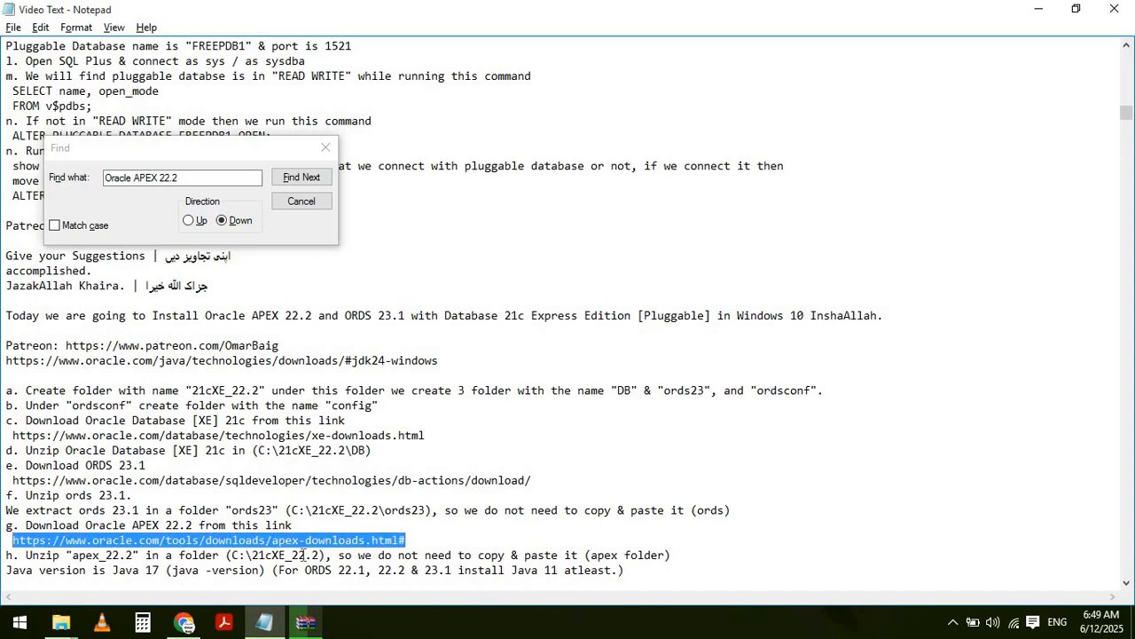
pyautogui.hotkey('alt', 'Tab')
pyautogui.hotkey('alt', 'Tab')
pyautogui.hotkey('alt', 'Tab')
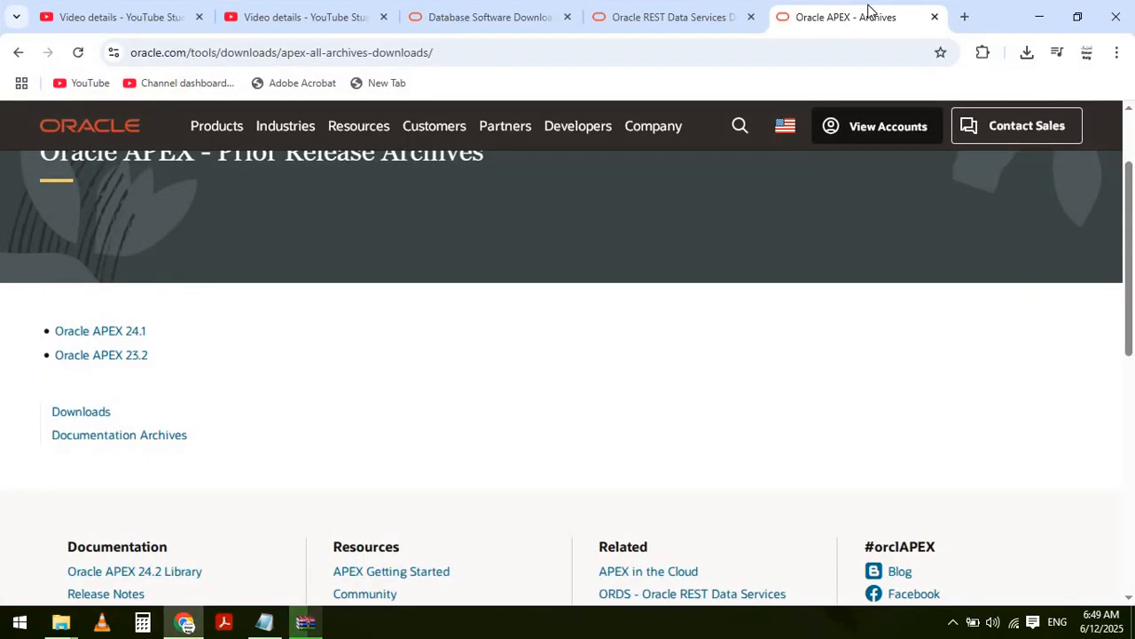
# - Load the copied apex-downloads.html link in the current Chrome tab
pyautogui.doubleClick(827, 52)
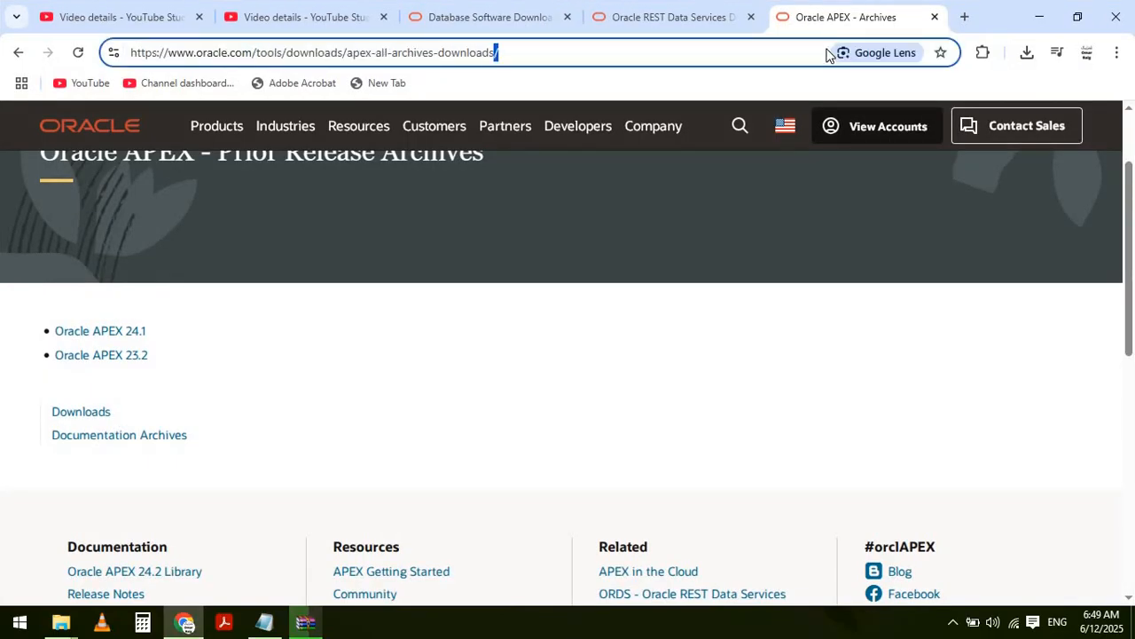
pyautogui.hotkey('ctrl', 'a')
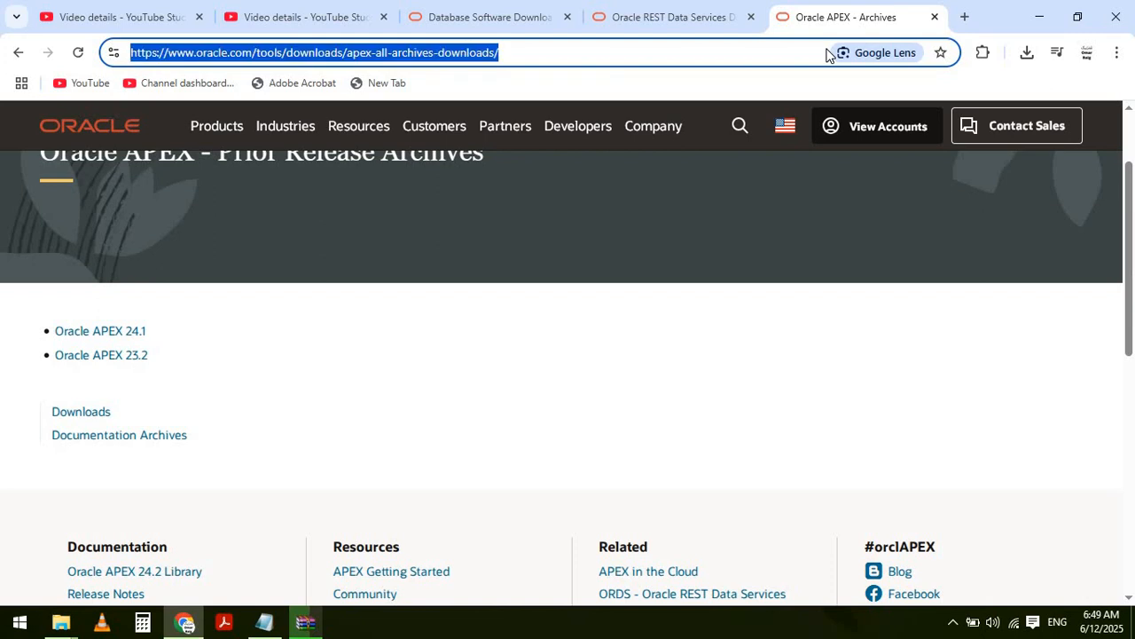
pyautogui.hotkey('ctrl', 'v')
pyautogui.press('Return')
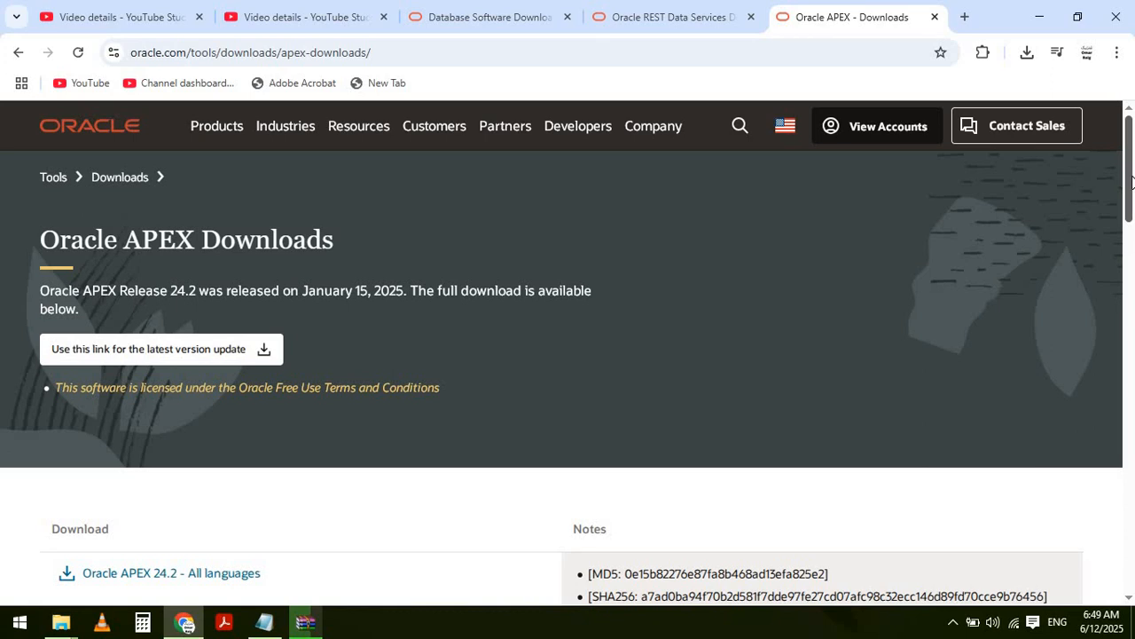
# - Open the same Oracle APEX Downloads link in a new Chrome tab too
pyautogui.click(965, 19)
pyautogui.write('https://www.oracle.com/tools/downloads/apex-downloads.html#')
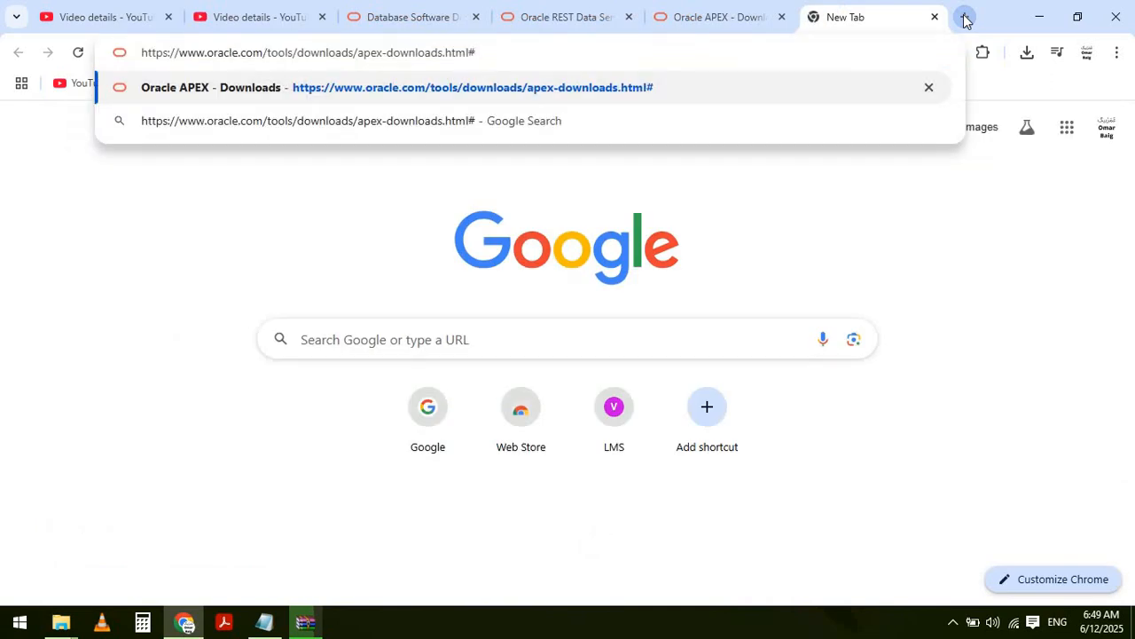
pyautogui.press('Return')
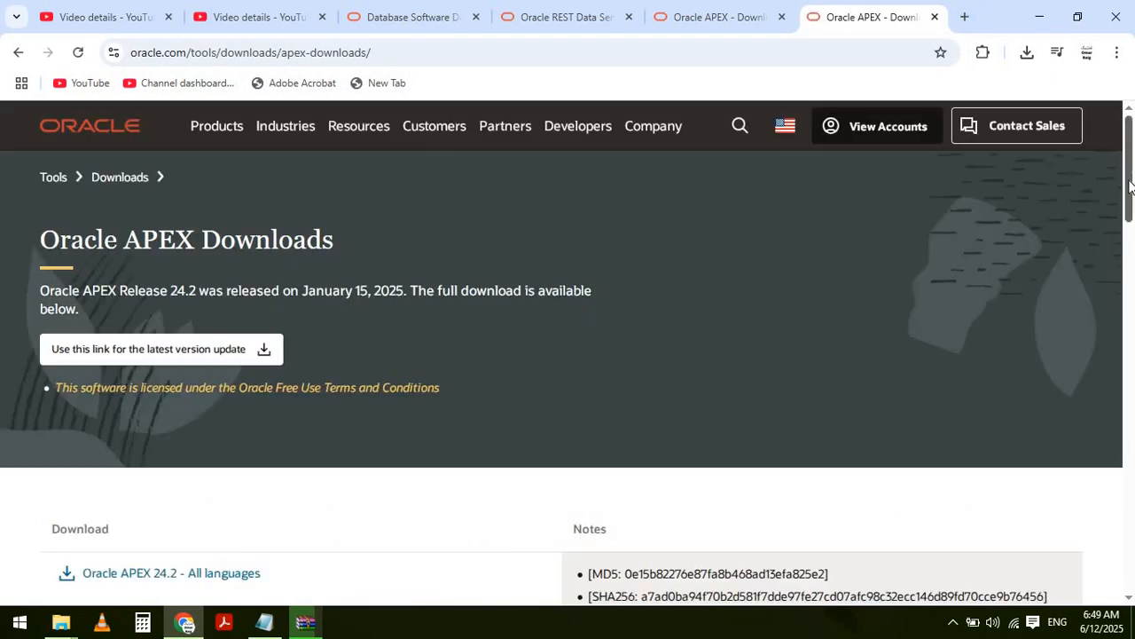
pyautogui.moveTo(1130, 184); pyautogui.dragTo(1130, 265)
pyautogui.hotkey('alt', 'Tab')
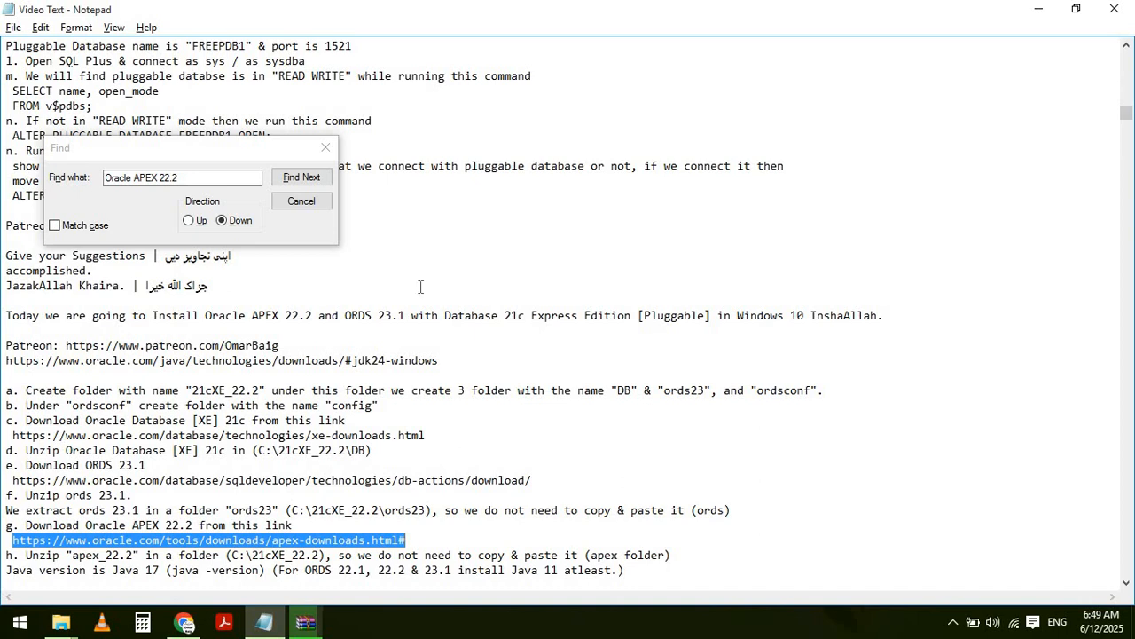
# - Run Find Next once more, dismiss the not-found notice, close Find, and jump to the top
pyautogui.click(300, 178)
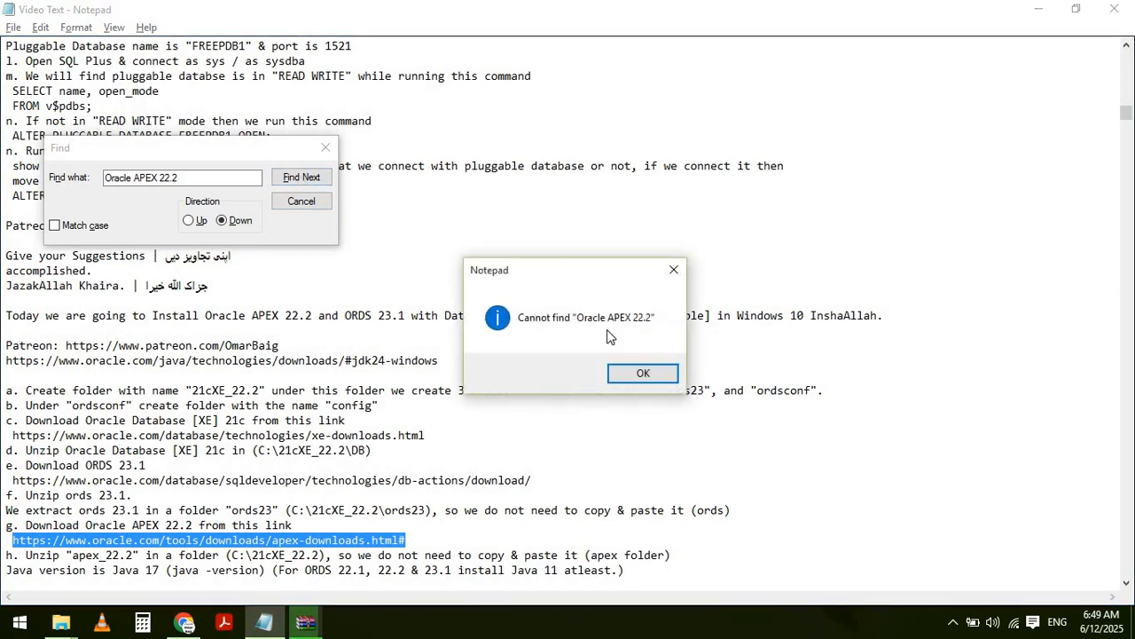
pyautogui.click(640, 373)
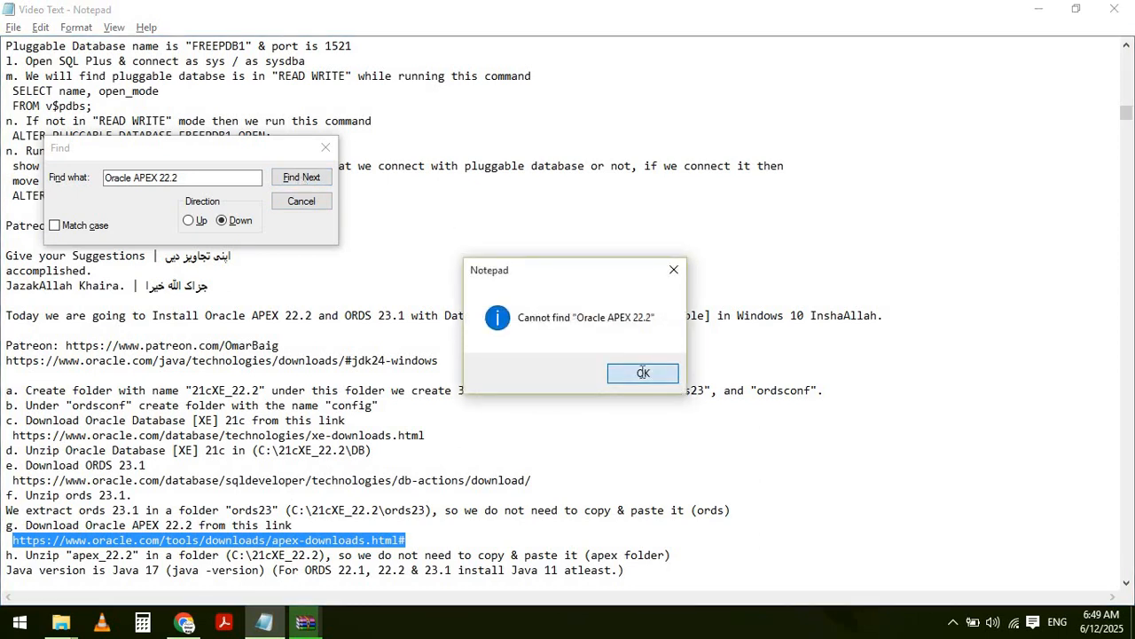
pyautogui.click(306, 202)
pyautogui.hotkey('ctrl', 'Home')
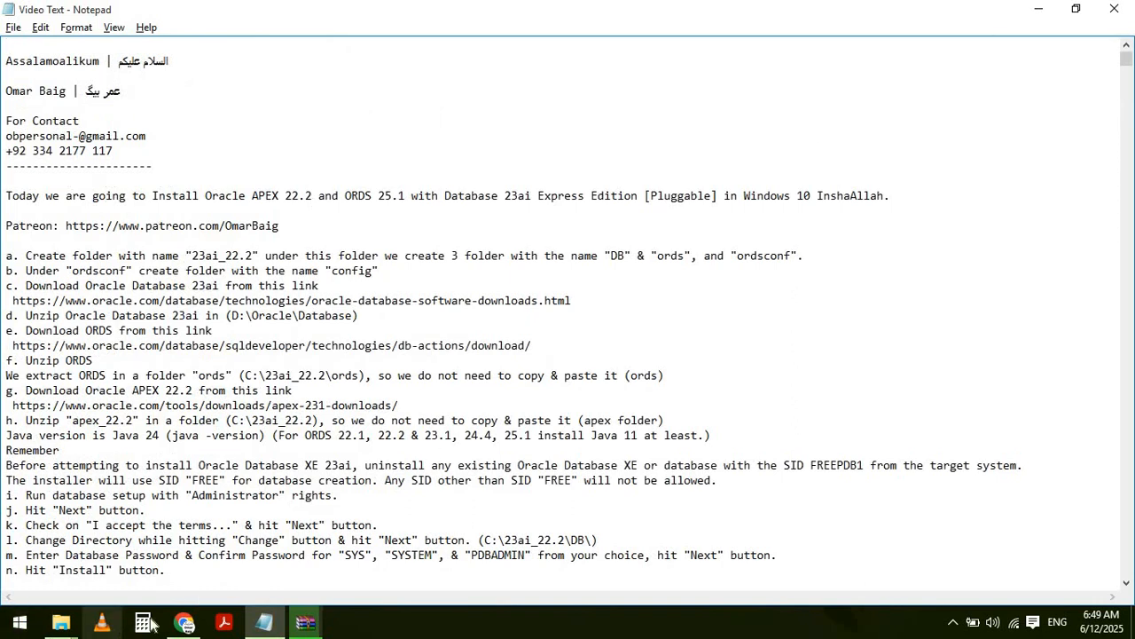
# - Search Google in a new tab for 'oracle apex 22.2' downloads
pyautogui.click(180, 625)
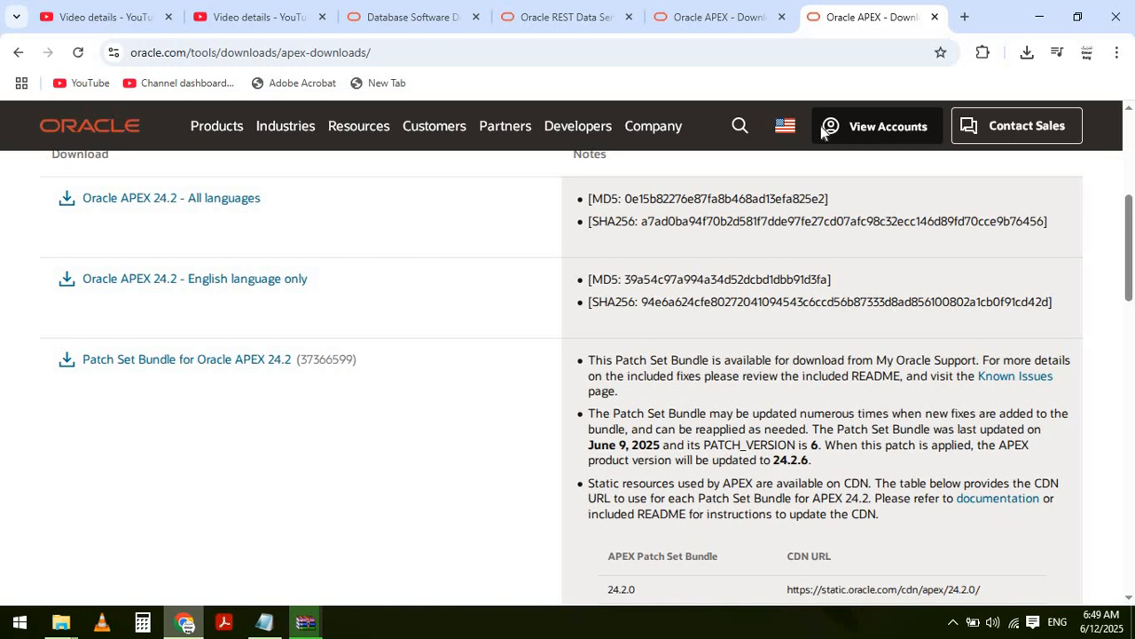
pyautogui.click(965, 19)
pyautogui.write('go')
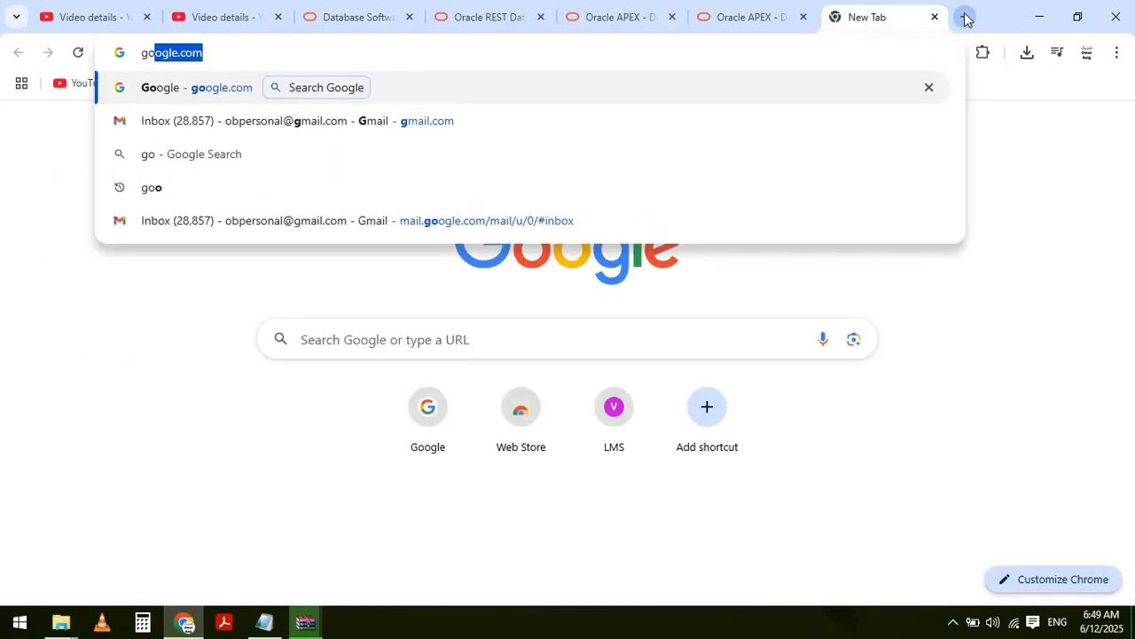
pyautogui.press('Return')
pyautogui.write('oracl')
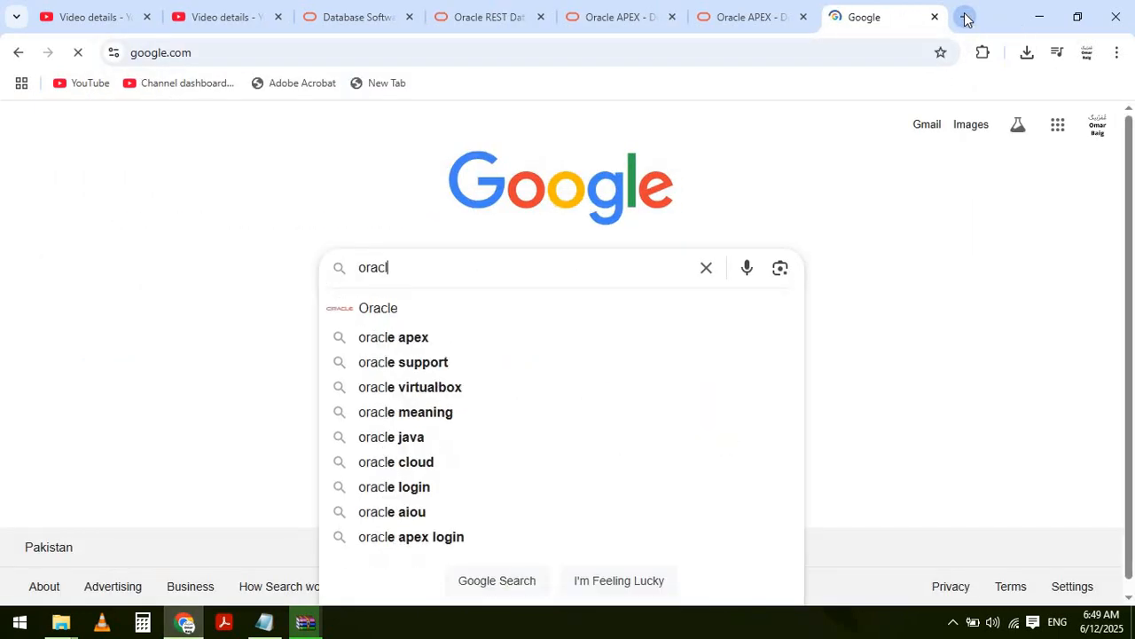
pyautogui.write('e apex 22.2')
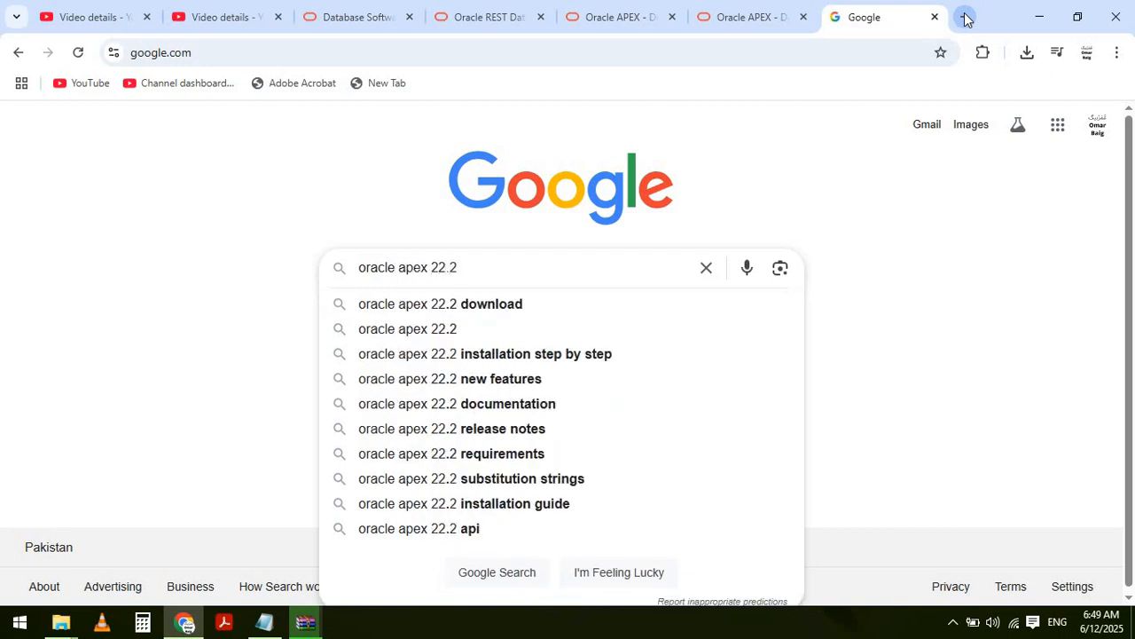
pyautogui.press('Down')
pyautogui.press('Return')
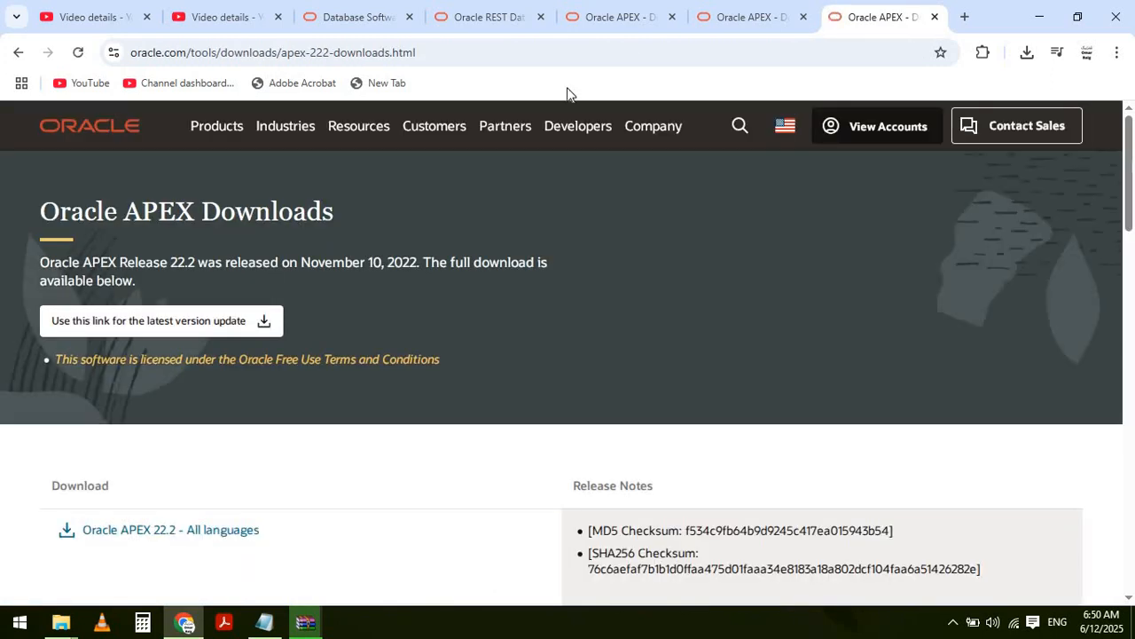
# - Copy the apex-222-downloads.html address and close the two extra Oracle APEX tabs
pyautogui.click(524, 49)
pyautogui.hotkey('ctrl', 'c')
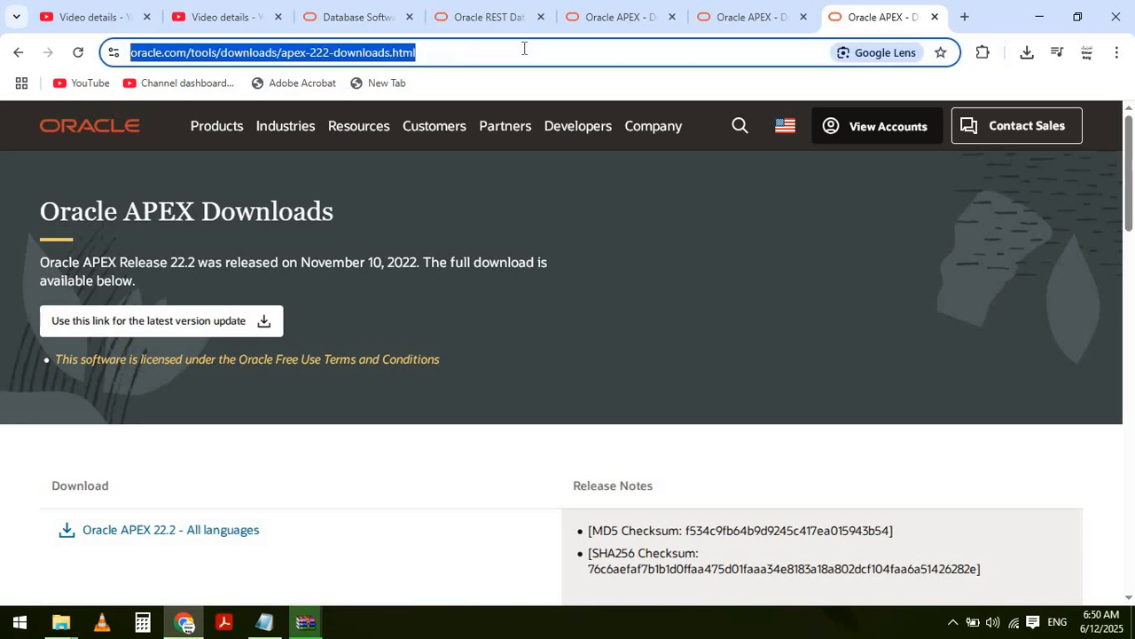
pyautogui.click(804, 17)
pyautogui.click(803, 17)
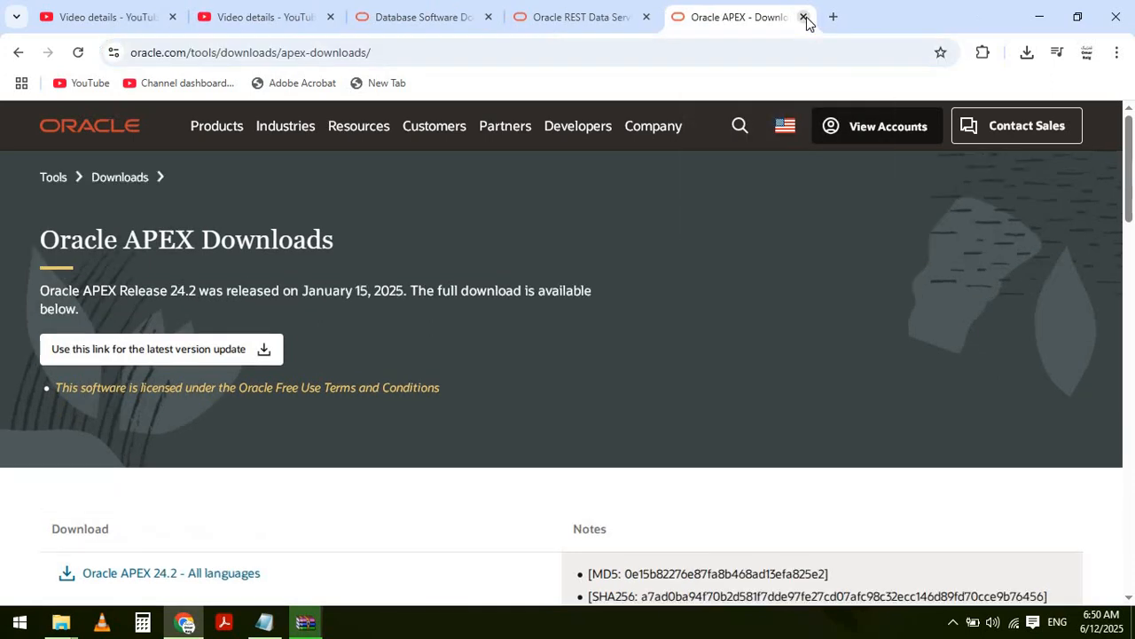
pyautogui.hotkey('alt', 'Tab')
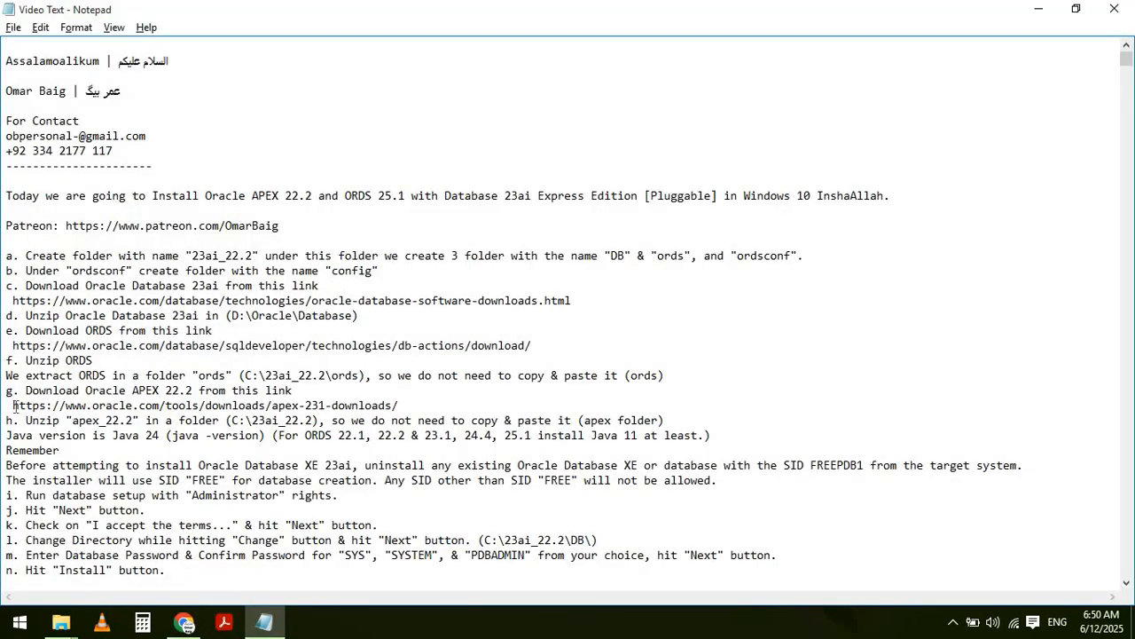
# - Replace the step g link with apex-222-downloads.html and open that page in Chrome, closing the 24.2 tab
pyautogui.doubleClick(15, 406)
pyautogui.hotkey('ctrl', 'v')
pyautogui.hotkey('alt', 'Tab')
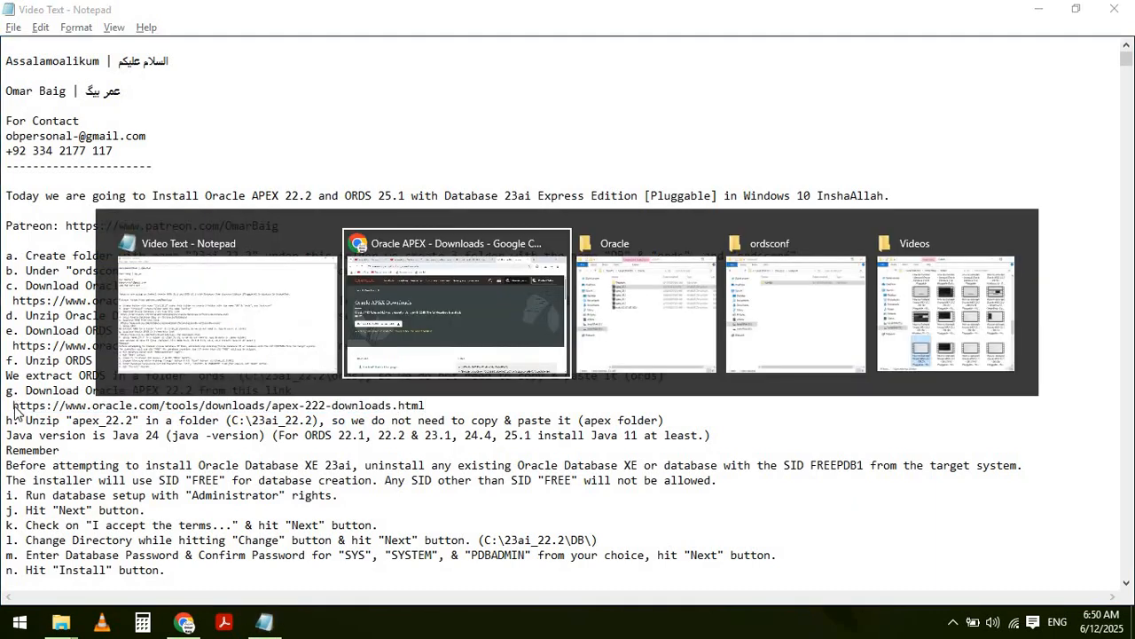
pyautogui.hotkey('ctrl', 'v')
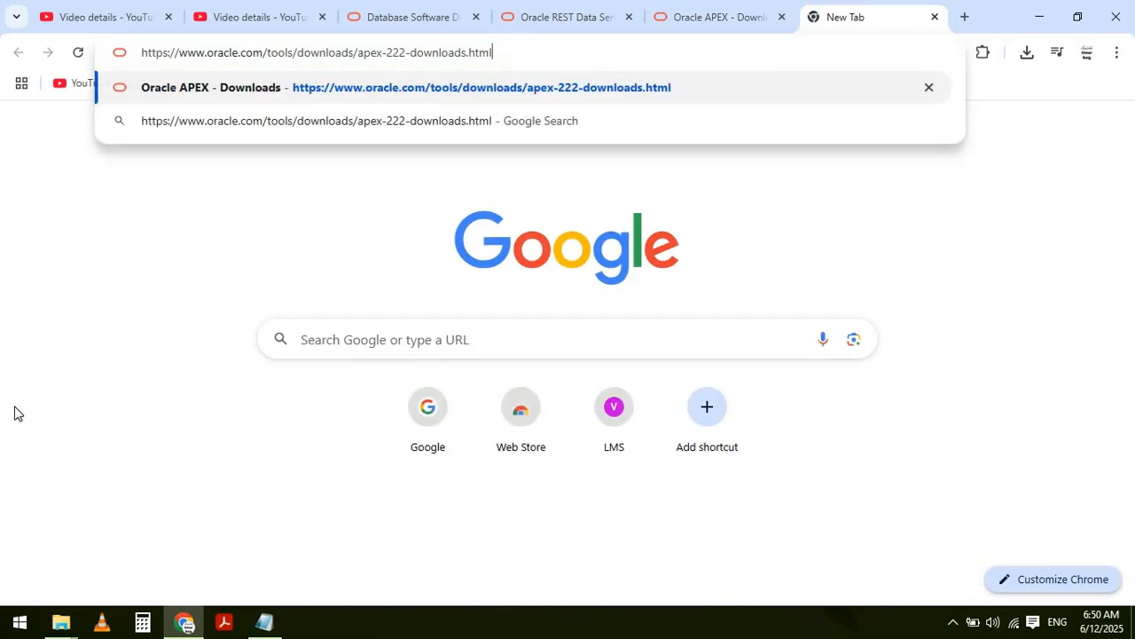
pyautogui.press('Return')
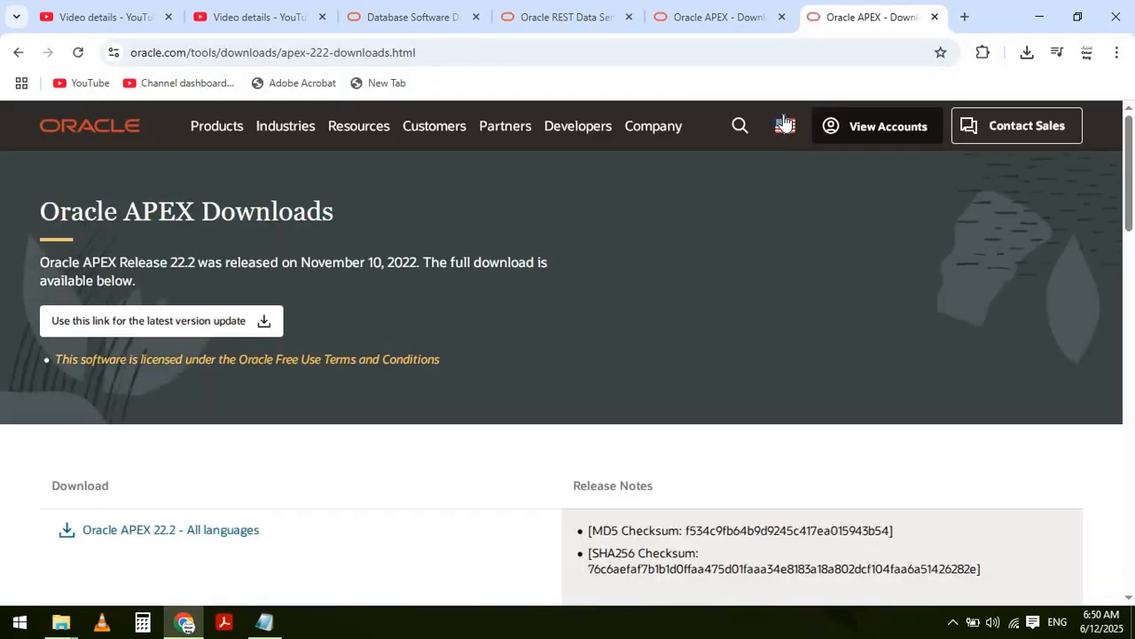
pyautogui.click(782, 17)
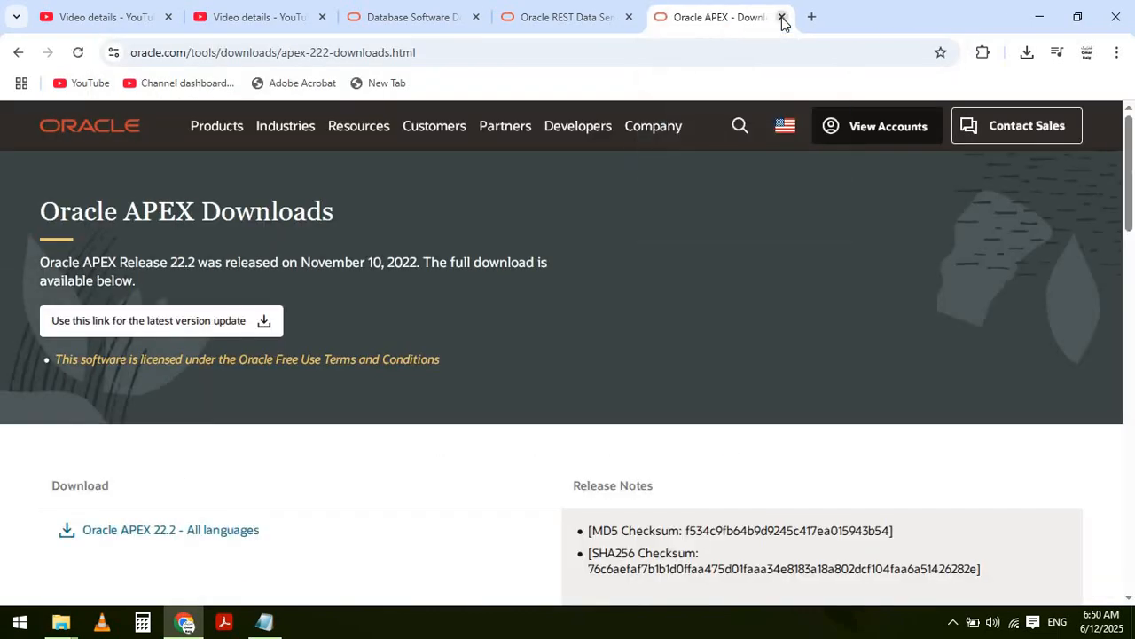
pyautogui.hotkey('alt', 'Tab')
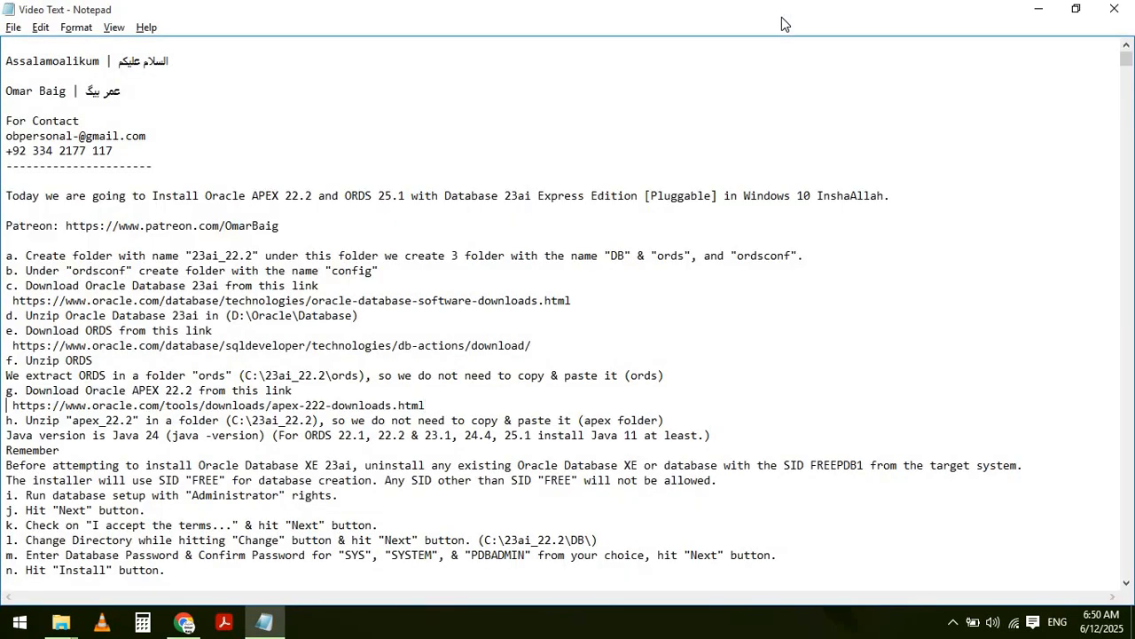
# - Open Command Prompt, go to C:\ and run java -version, showing Java 24.0.1
pyautogui.click(19, 625)
pyautogui.write('cmd')
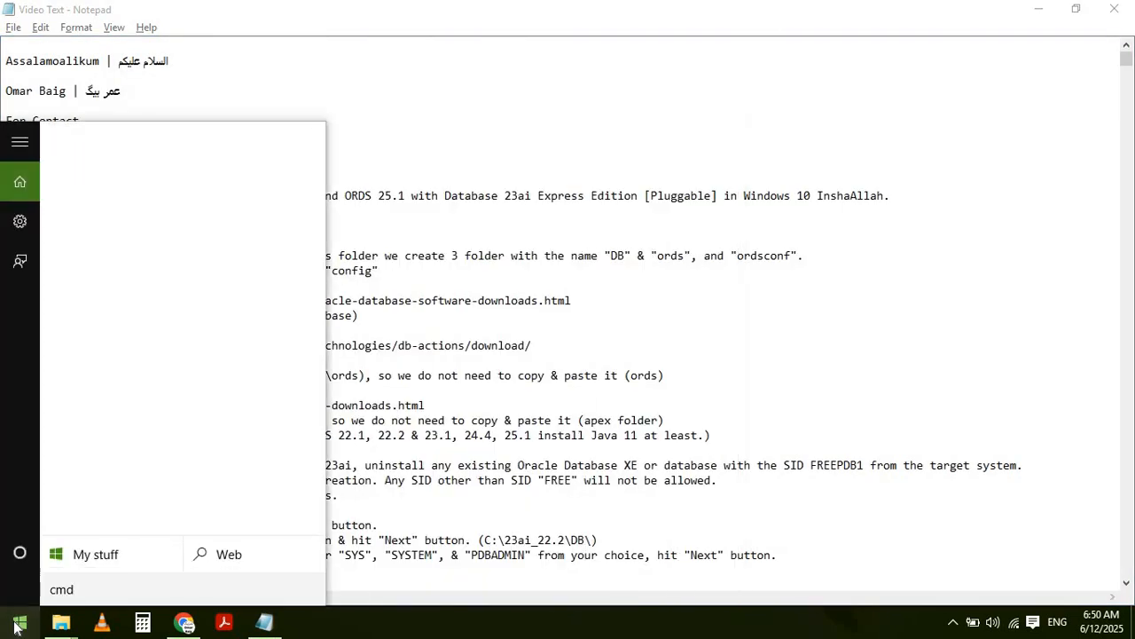
pyautogui.press('Return')
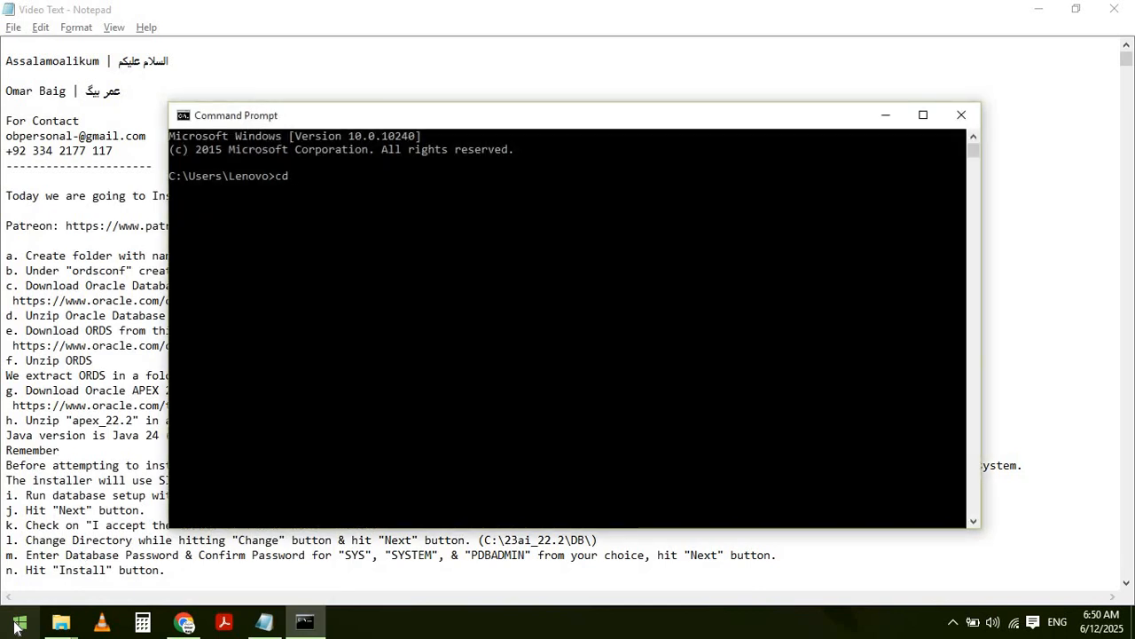
pyautogui.write('cd\\')
pyautogui.press('Return')
pyautogui.write('java')
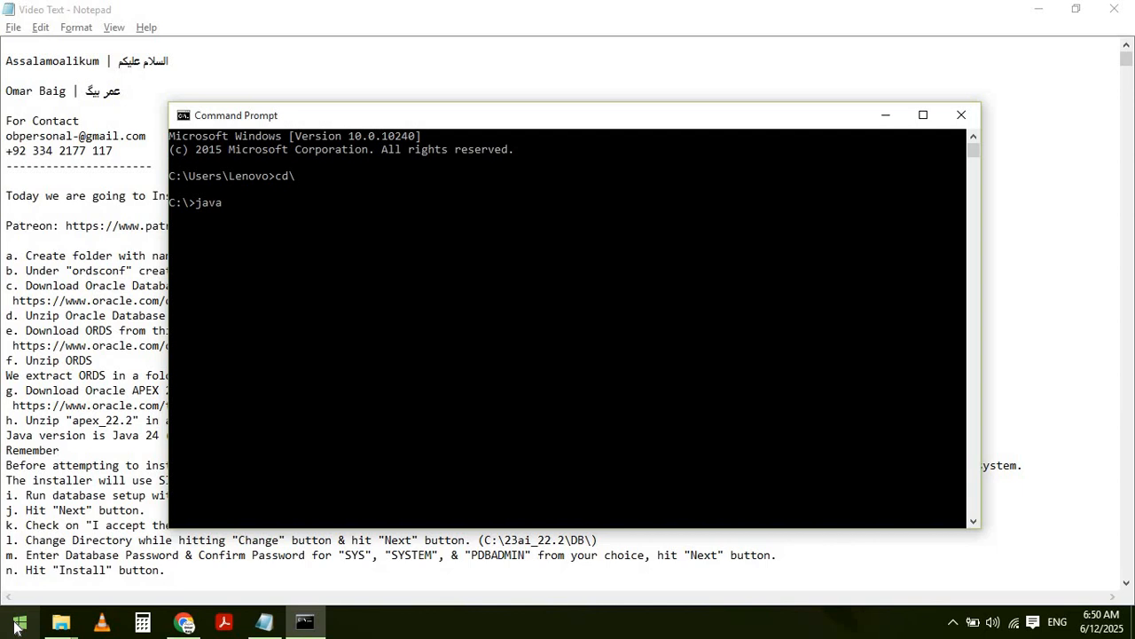
pyautogui.write(' -version')
pyautogui.press('Return')
# - Copy the Java version line from the output and exit the console
pyautogui.click(171, 217)
pyautogui.moveTo(171, 217); pyautogui.dragTo(304, 217)
pyautogui.press('Return')
pyautogui.write('exit')
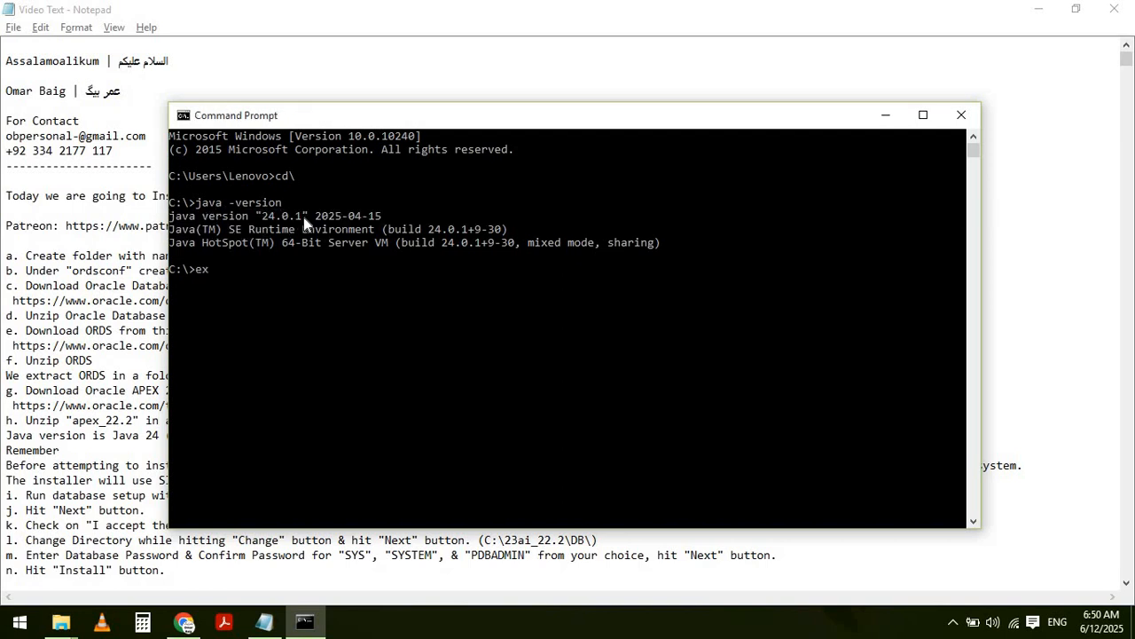
pyautogui.press('Return')
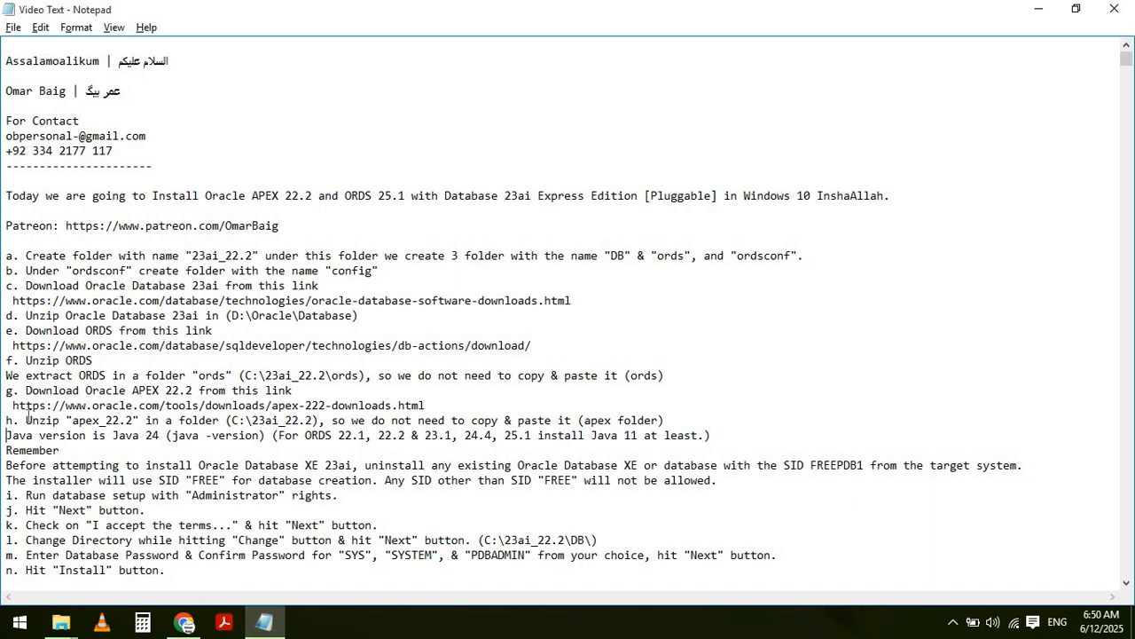
# - Review the Java requirement, the Remember SID warning block and step i on administrator rights
pyautogui.hotkey('shift', 'End')
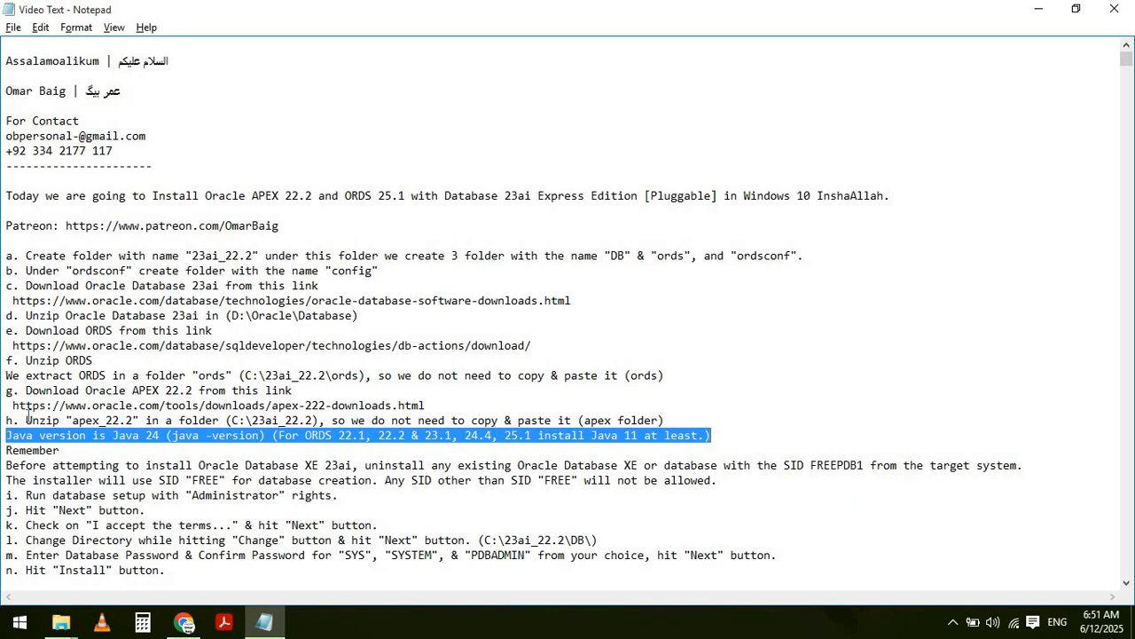
pyautogui.press('Left')
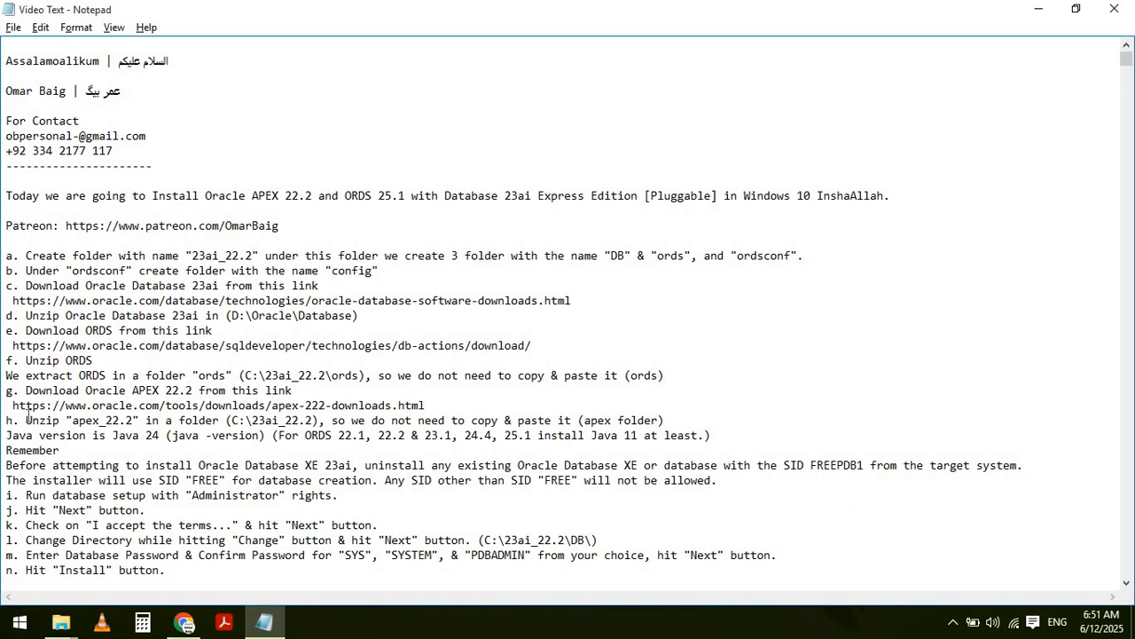
pyautogui.hotkey('shift', 'Down')
pyautogui.hotkey('shift', 'Down')
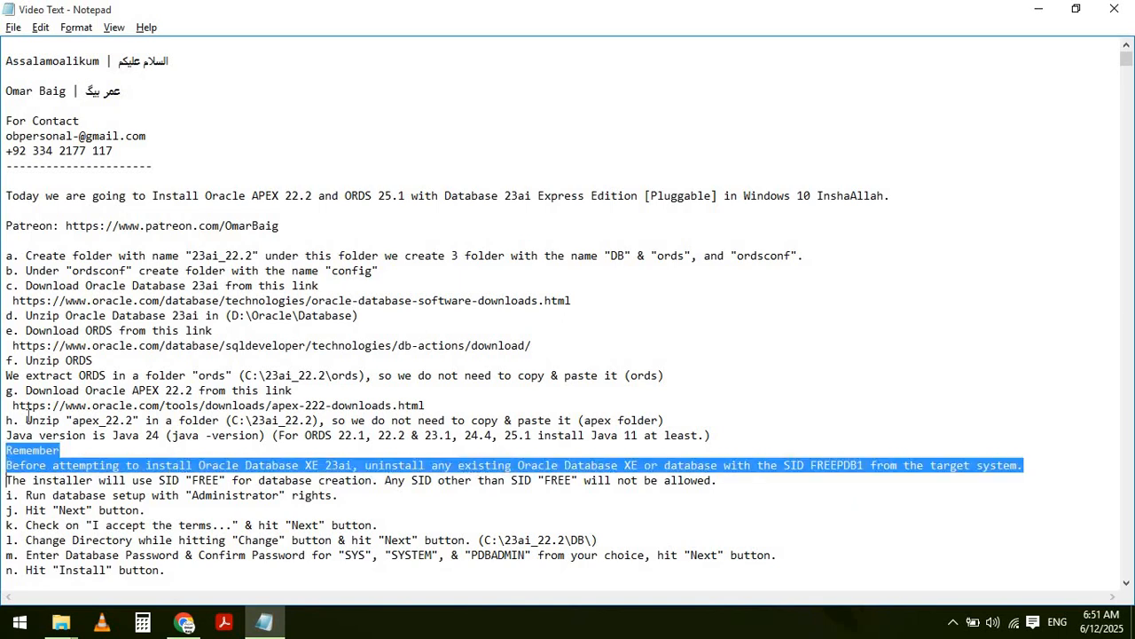
pyautogui.hotkey('shift', 'Down')
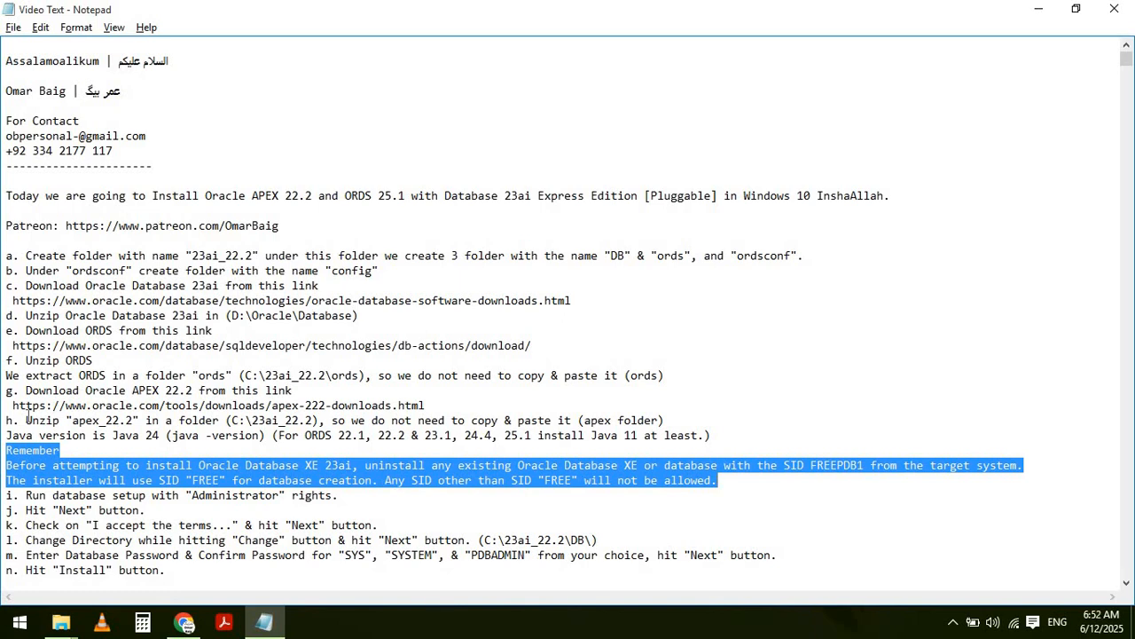
pyautogui.press('Home')
pyautogui.hotkey('shift', 'End')
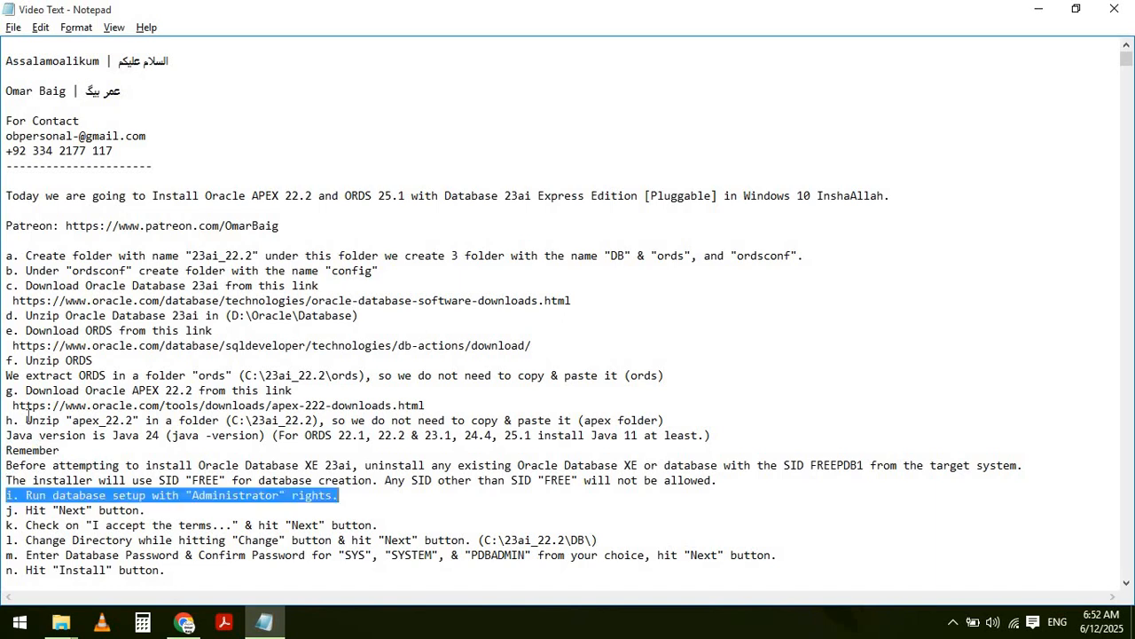
pyautogui.hotkey('alt', 'Tab')
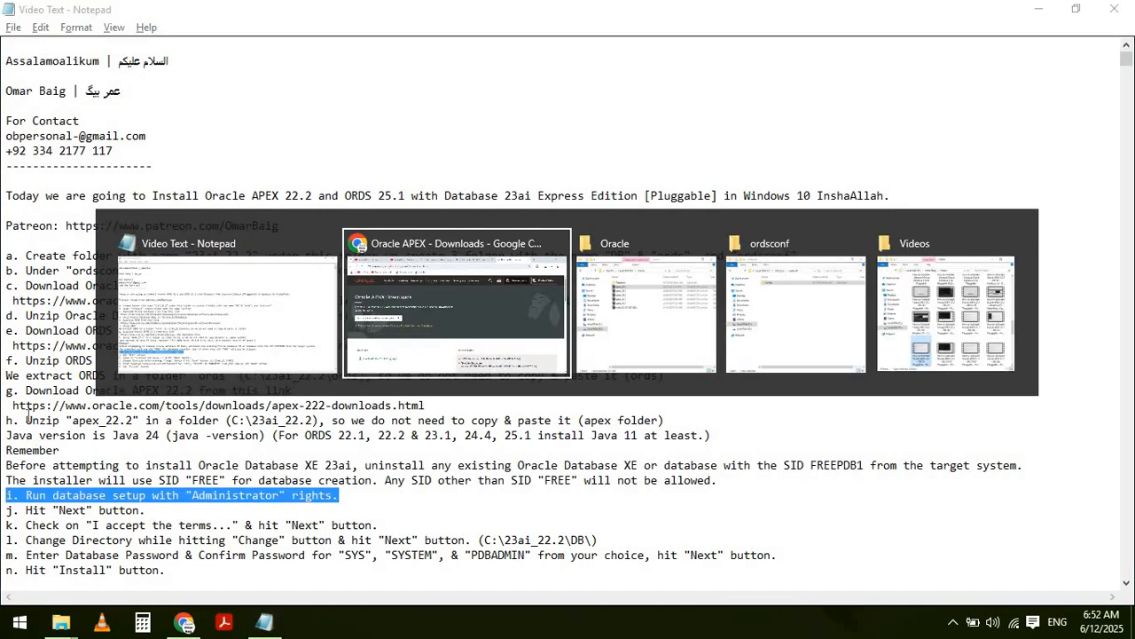
pyautogui.hotkey('alt', 'Tab')
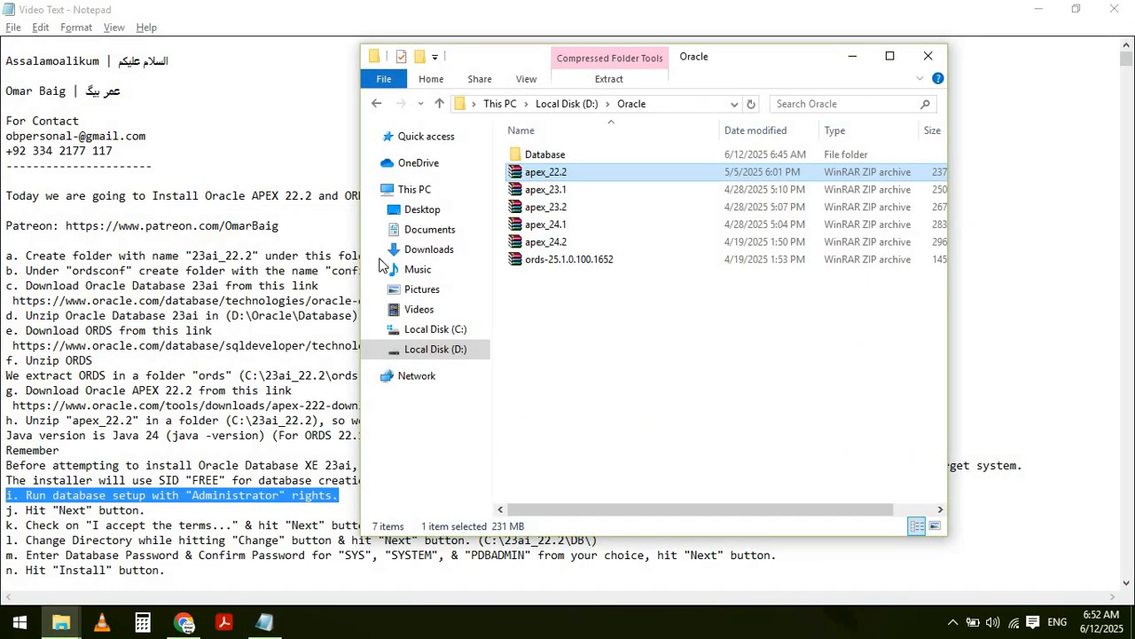
# - Run setup from Database\WINDOWS.X64_236000_free as administrator
pyautogui.doubleClick(558, 158)
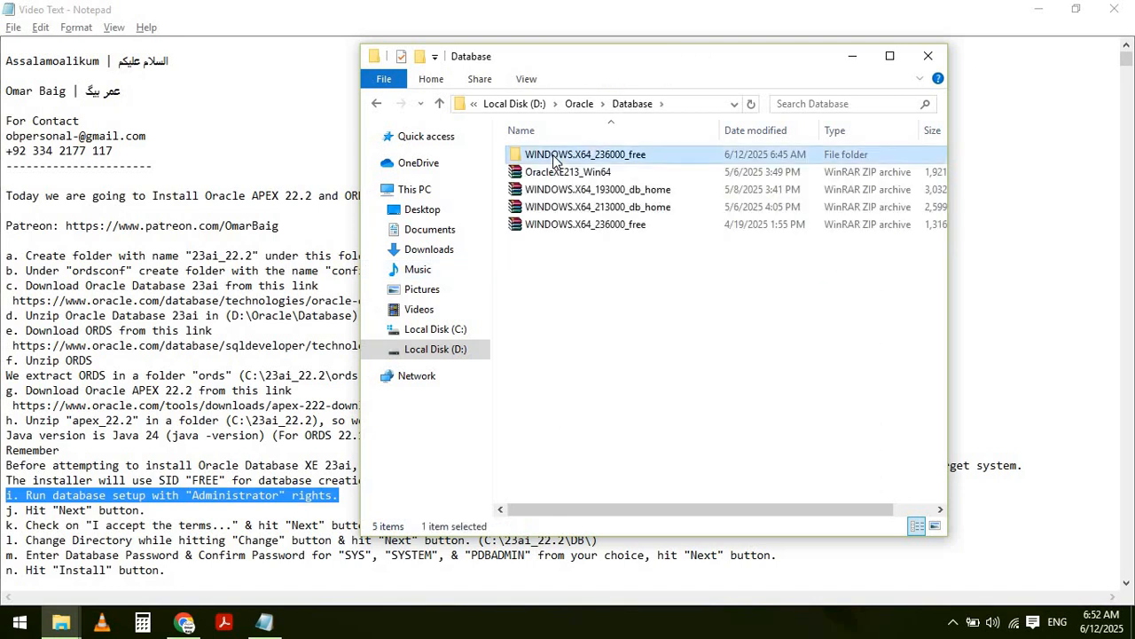
pyautogui.doubleClick(555, 157)
pyautogui.scroll(-2, 555, 267)
pyautogui.click(539, 477)
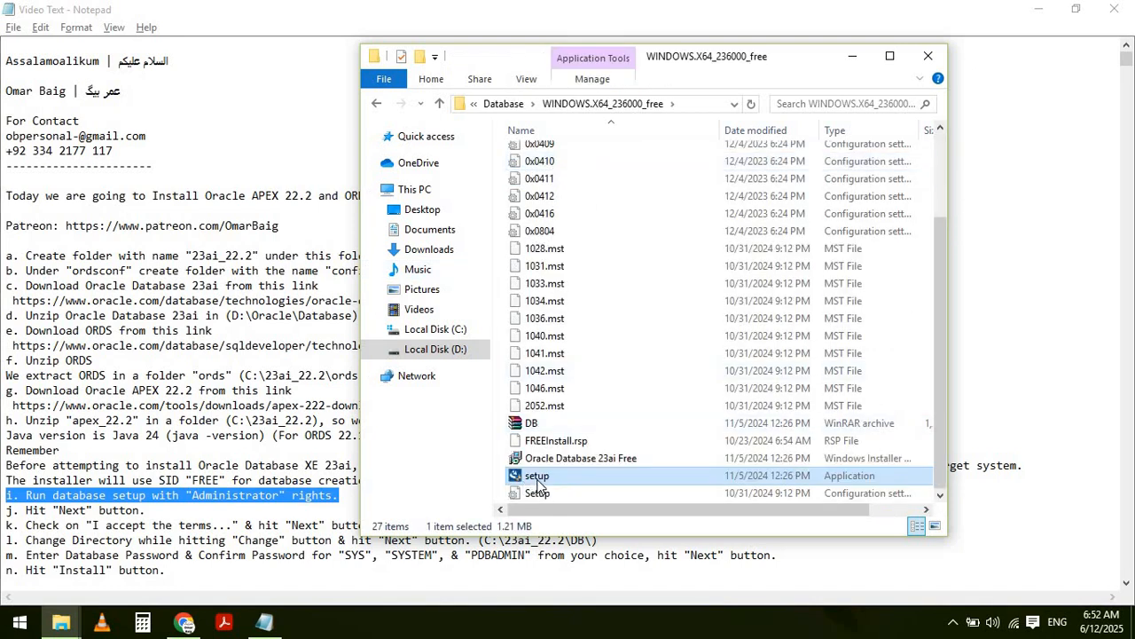
pyautogui.rightClick(539, 479)
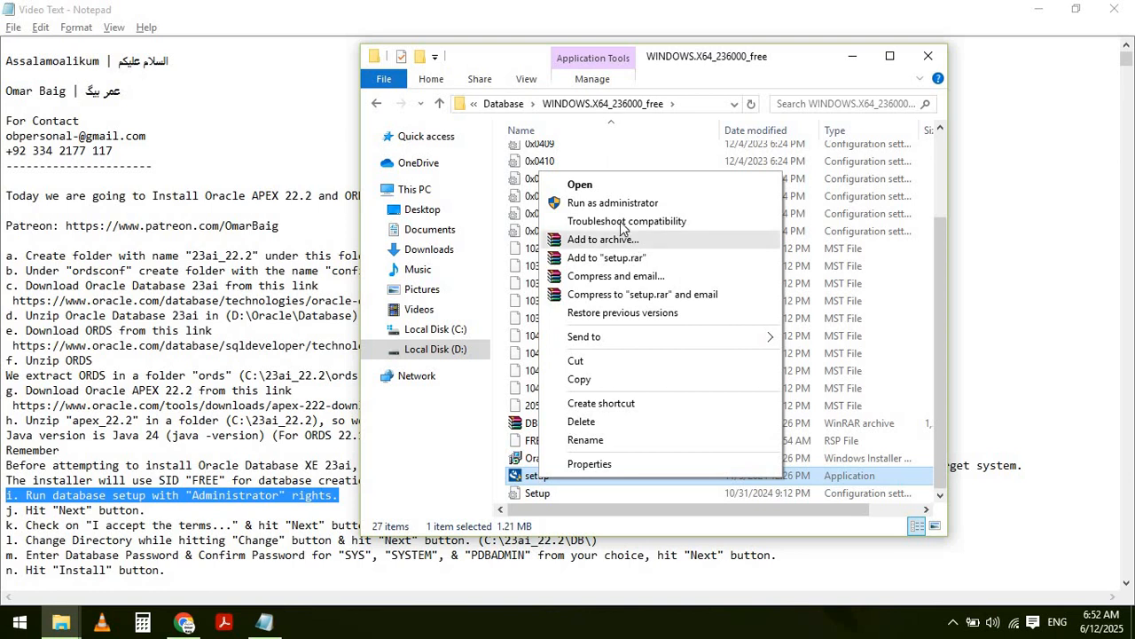
pyautogui.click(612, 204)
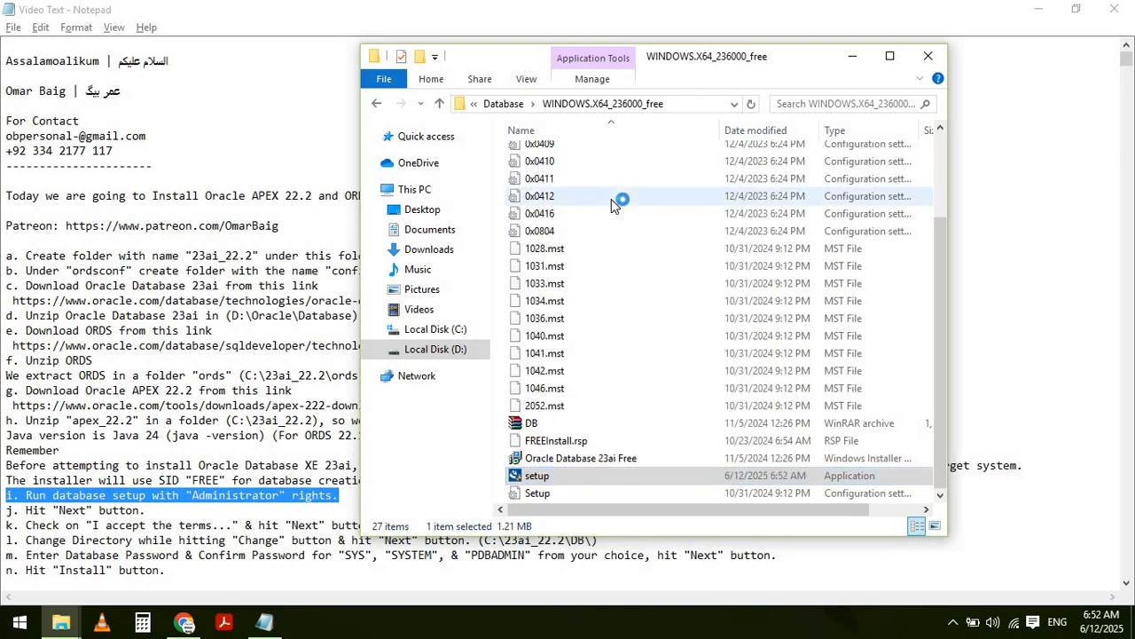
# - Highlight step j in the notes, then minimize Notepad, Chrome and both Explorer windows
pyautogui.hotkey('alt', 'Tab')
pyautogui.press('Home')
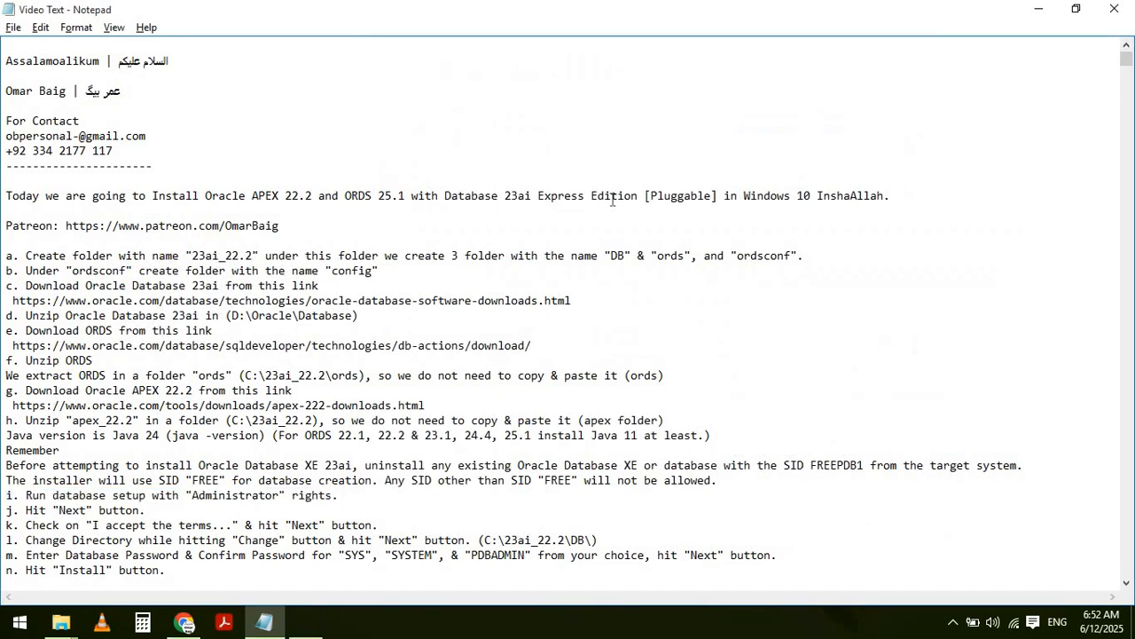
pyautogui.press('Down')
pyautogui.hotkey('shift', 'End')
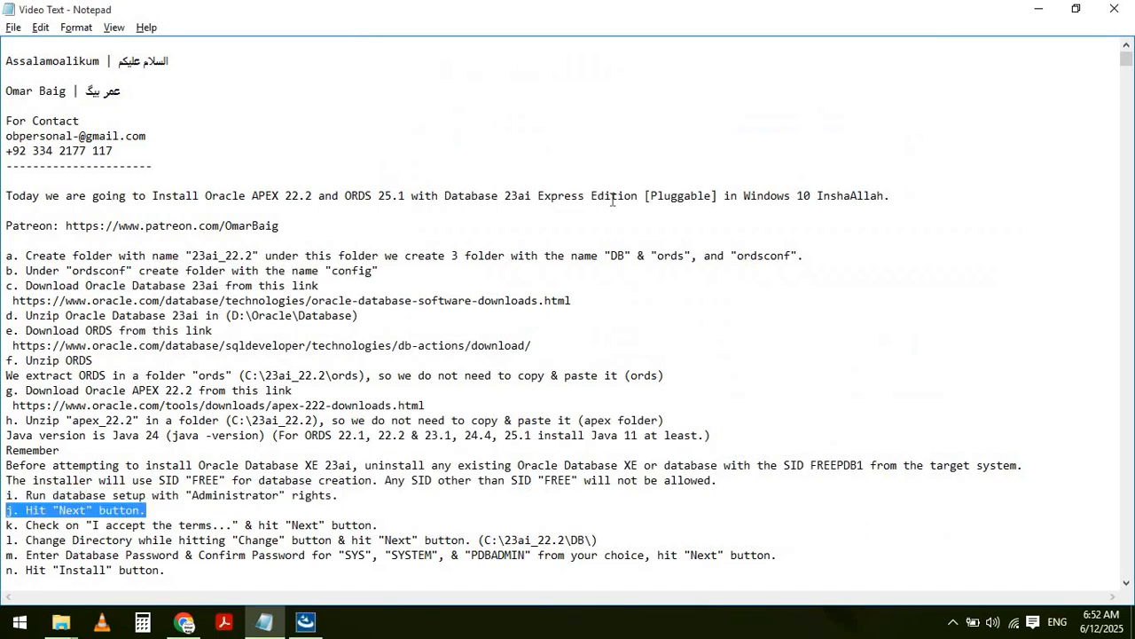
pyautogui.click(1042, 16)
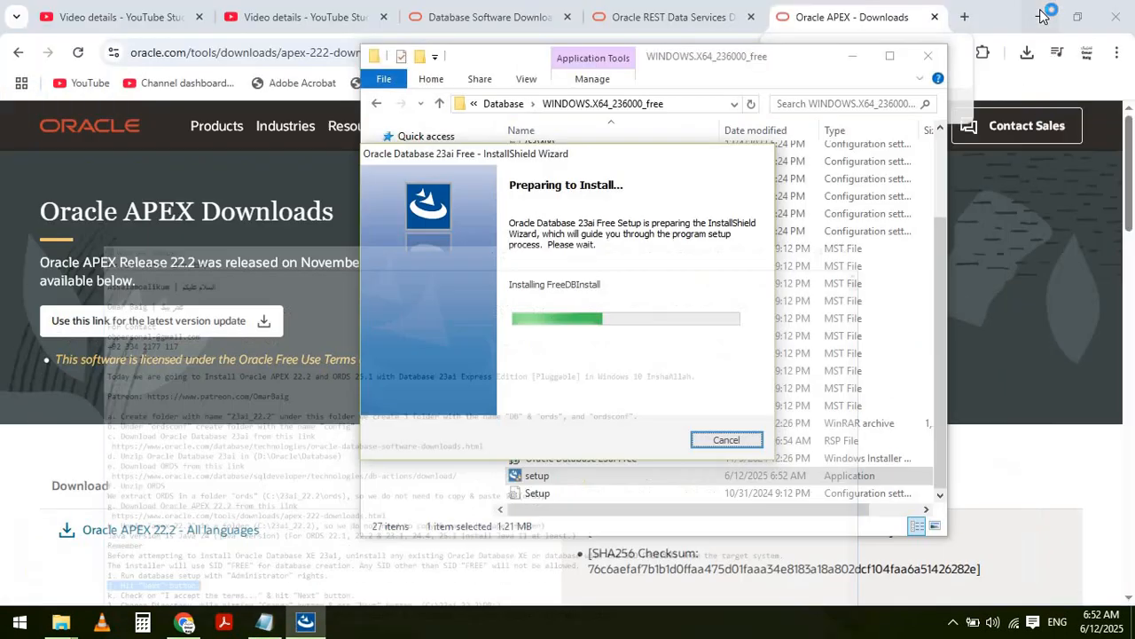
pyautogui.click(1040, 16)
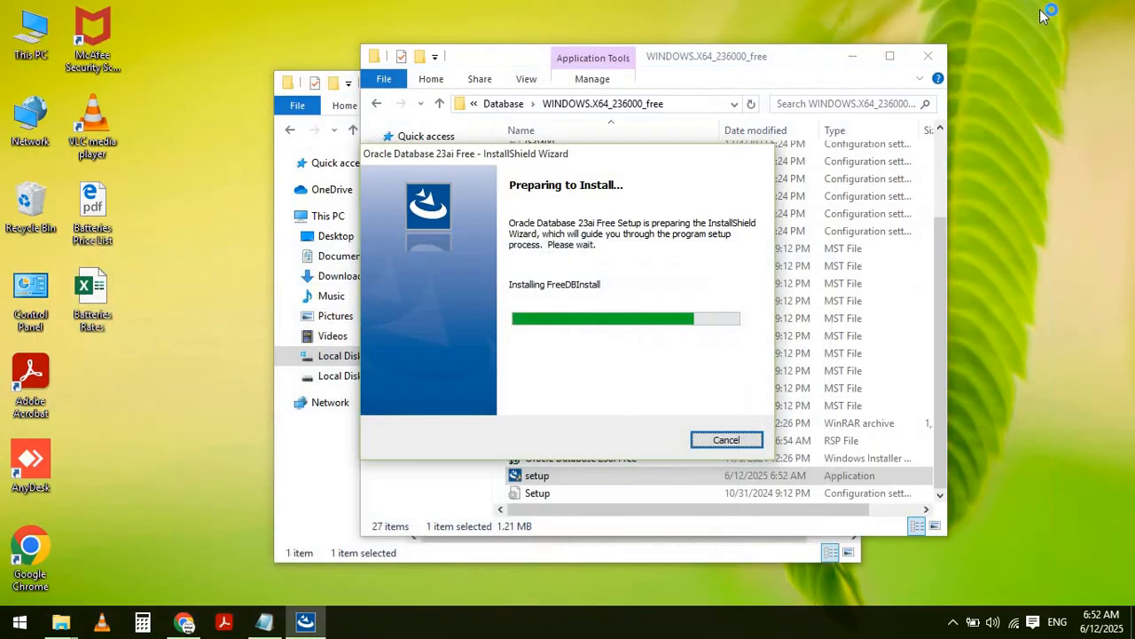
pyautogui.click(855, 56)
pyautogui.click(767, 83)
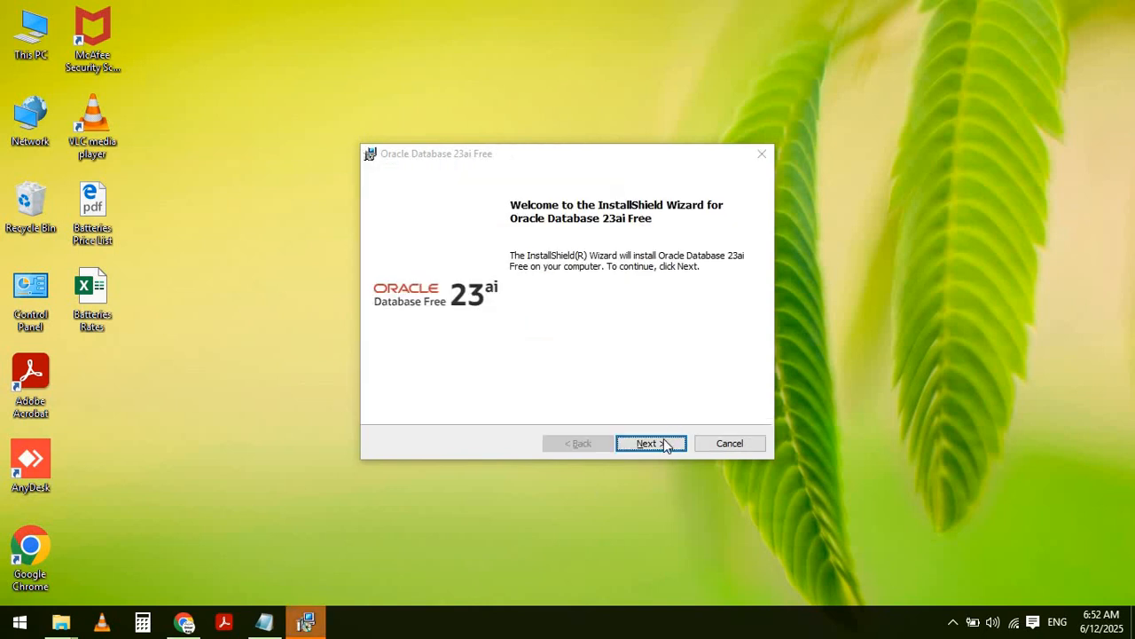
# - Advance the installer to the licence agreement page and check step k in the notes
pyautogui.click(665, 443)
pyautogui.hotkey('alt', 'Tab')
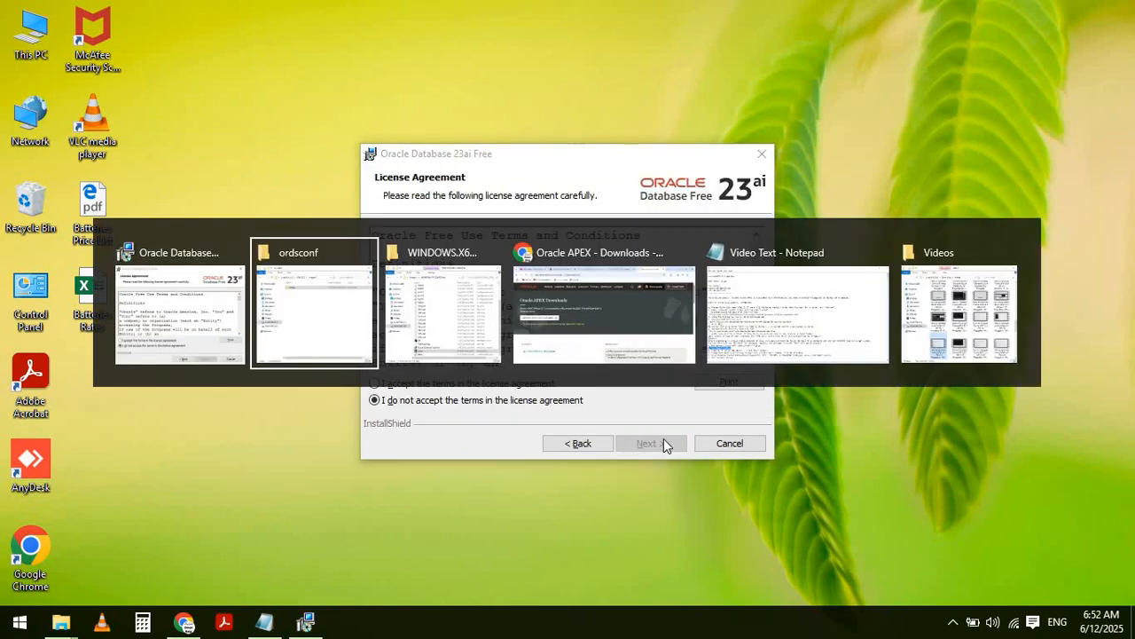
pyautogui.hotkey('alt', 'Tab')
pyautogui.hotkey('alt', 'Tab')
pyautogui.hotkey('alt', 'Tab')
pyautogui.press('Left')
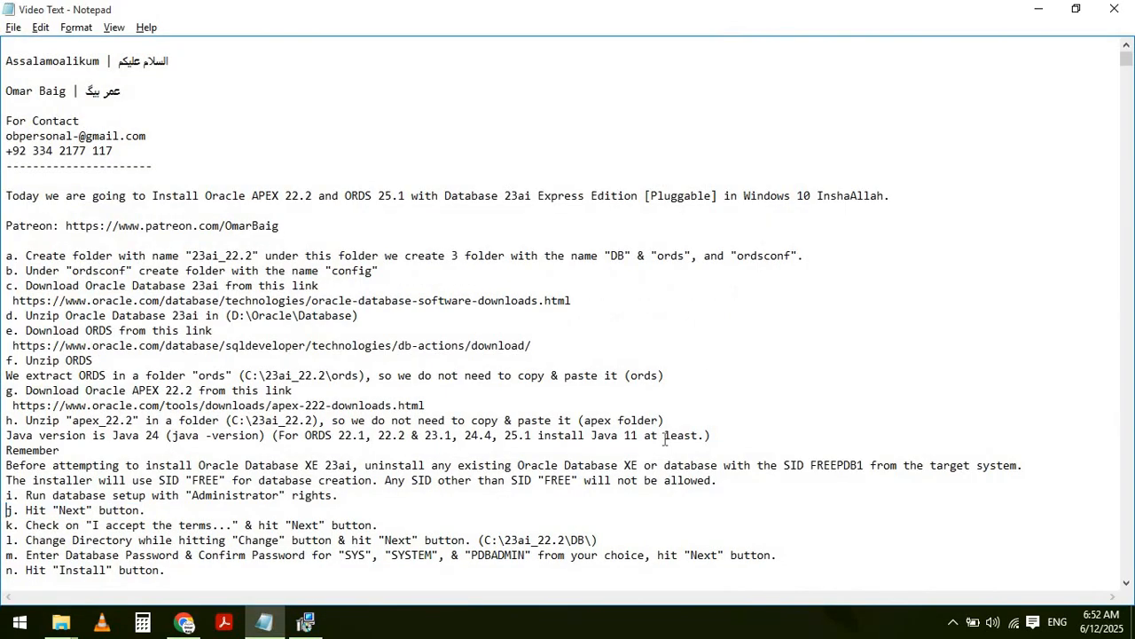
pyautogui.hotkey('shift', 'End')
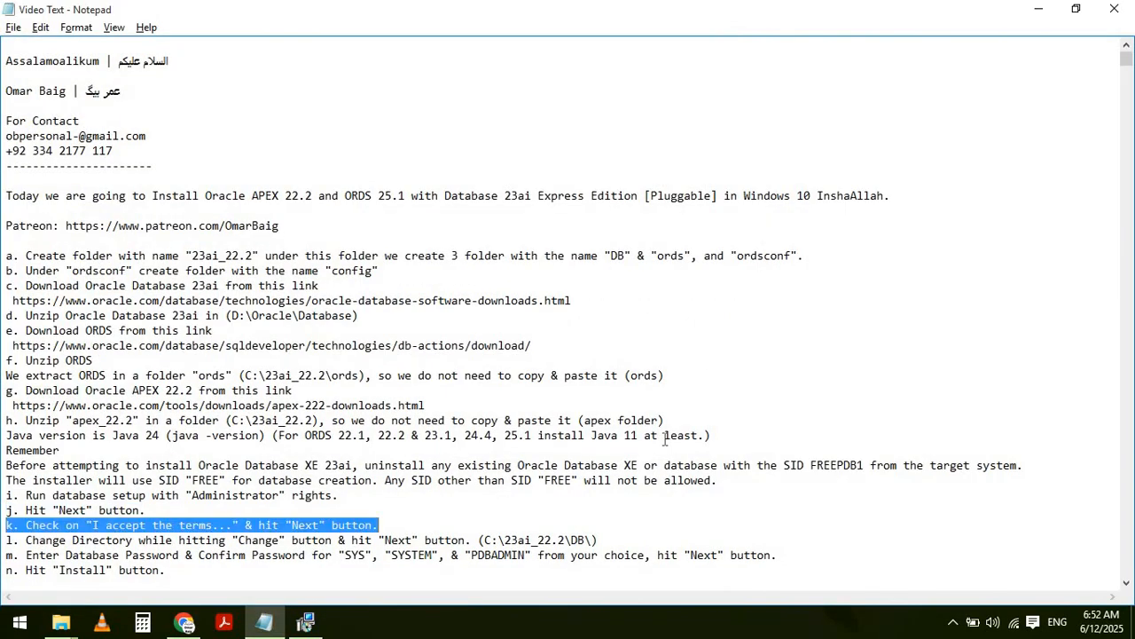
pyautogui.hotkey('alt', 'Tab')
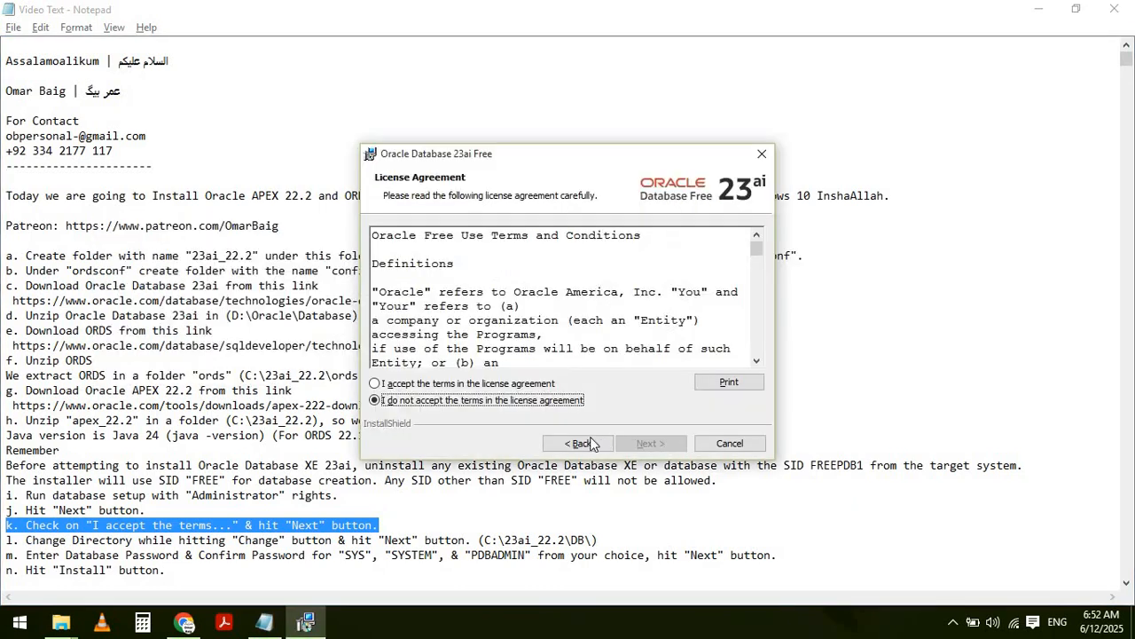
pyautogui.click(1040, 8)
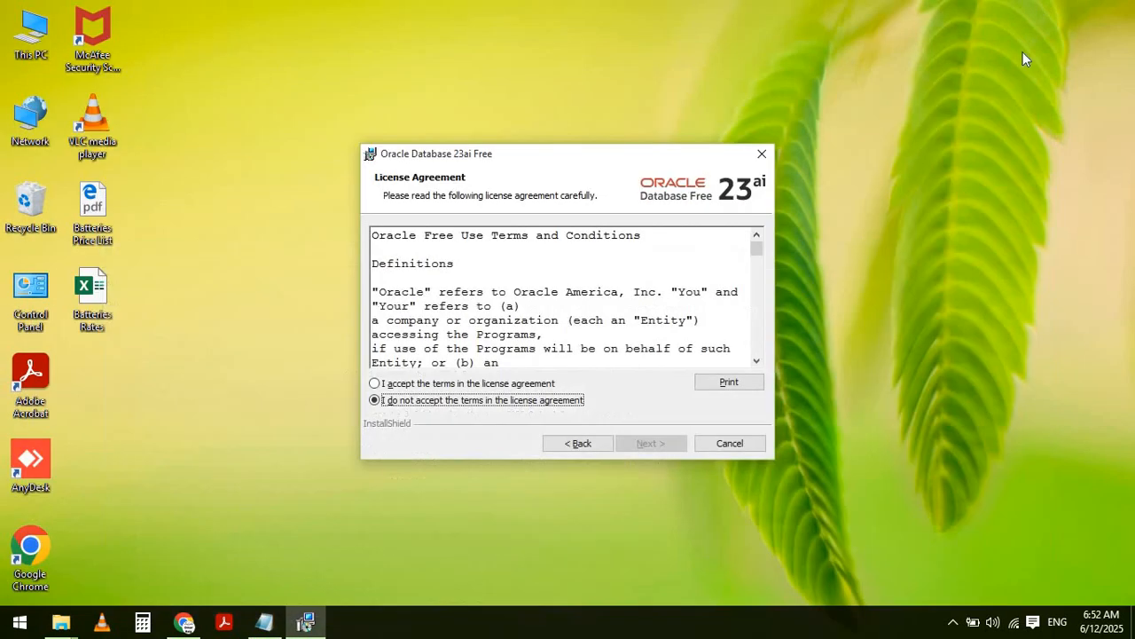
pyautogui.click(1001, 167)
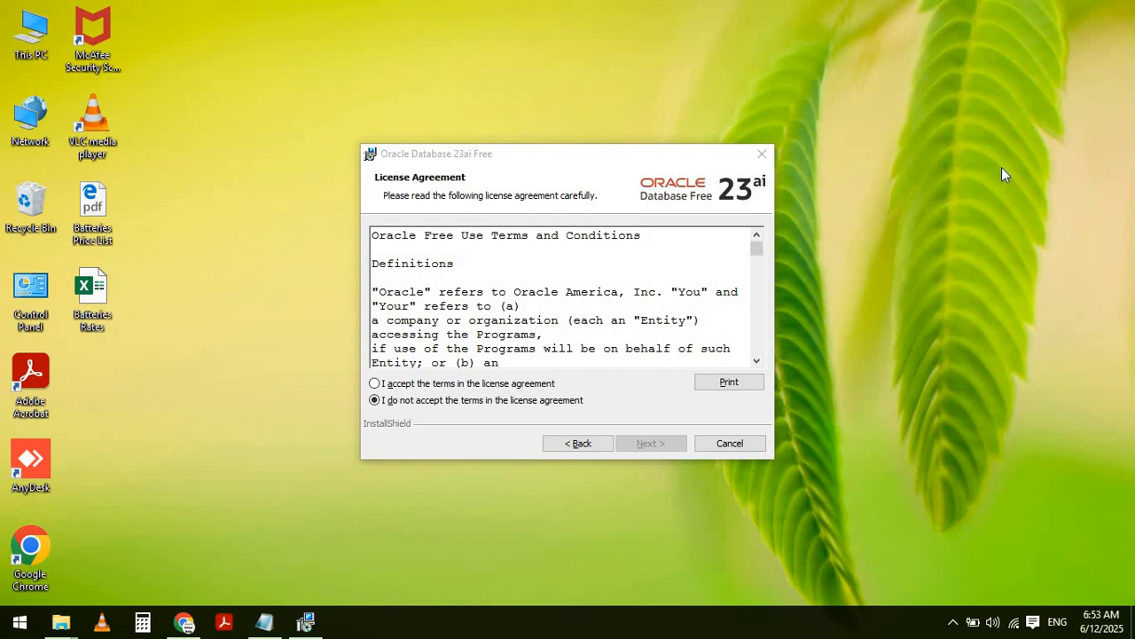
# - Accept the licence terms, move on to the destination folder page, and review step l
pyautogui.click(382, 384)
pyautogui.click(649, 441)
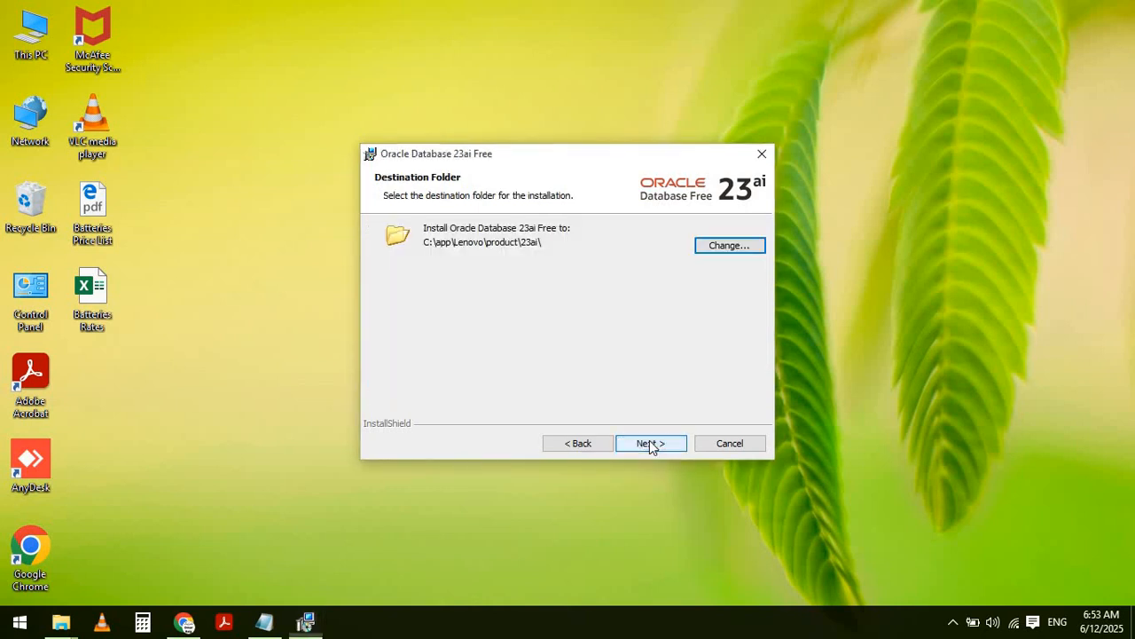
pyautogui.hotkey('alt', 'Tab')
pyautogui.press('Left')
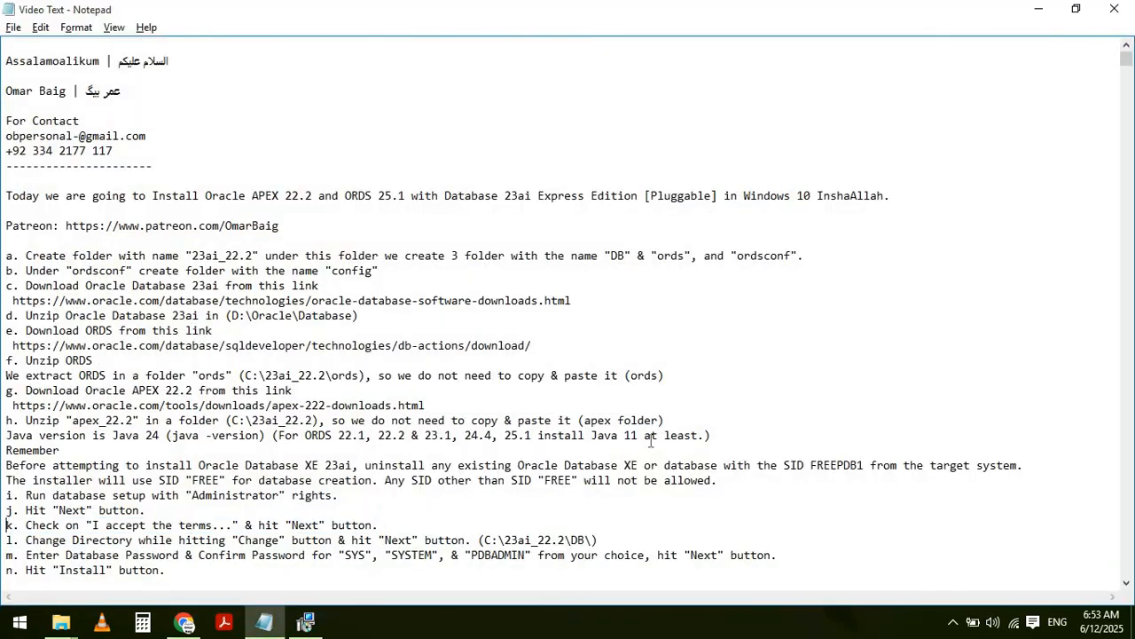
pyautogui.press('Down')
pyautogui.hotkey('shift', 'End')
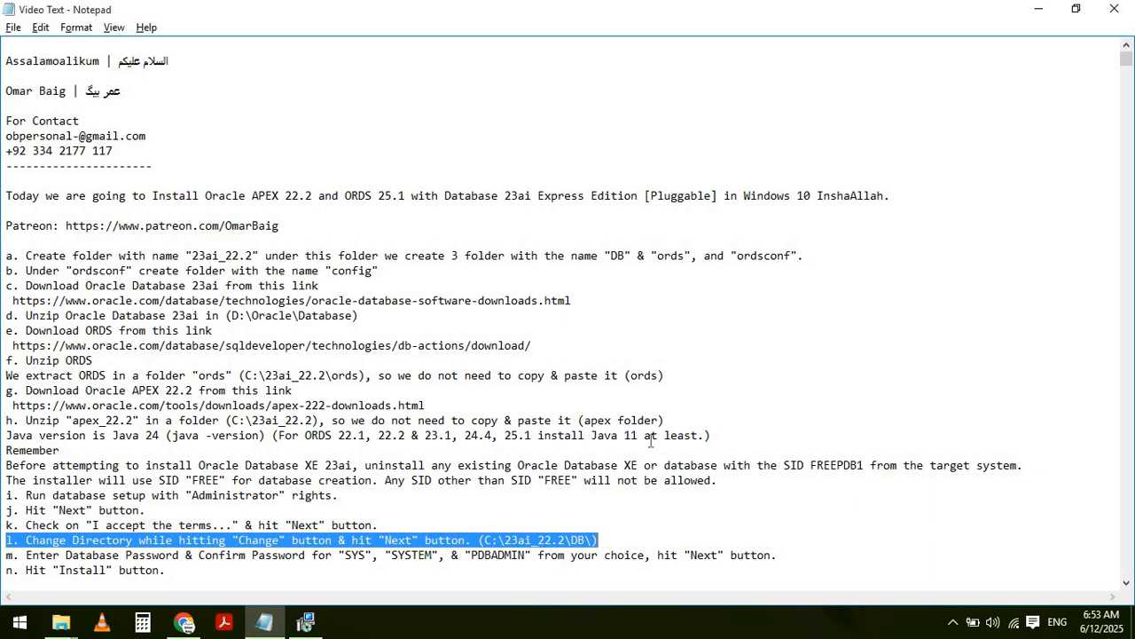
pyautogui.hotkey('alt', 'Tab')
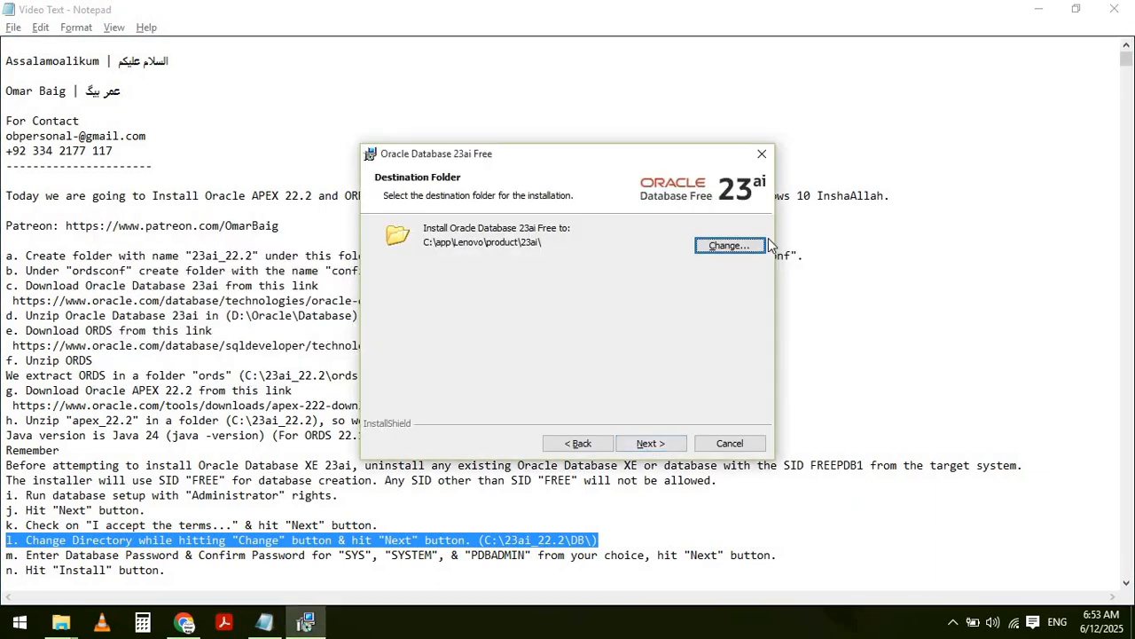
# - Set the installation destination folder to C:\23ai_22.2\DB\
pyautogui.click(738, 245)
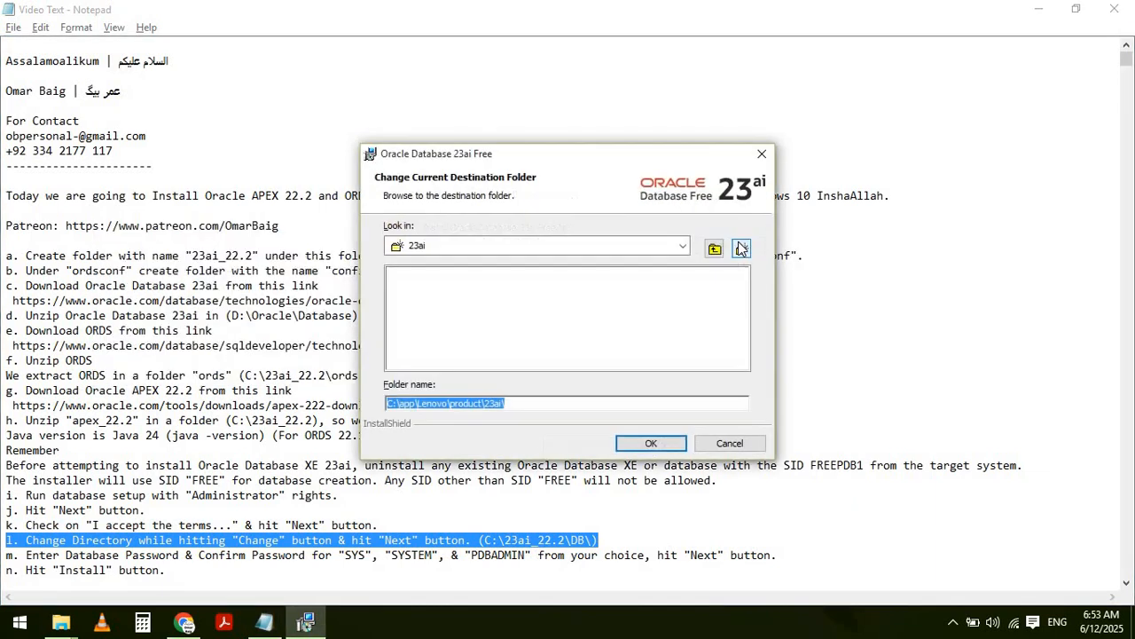
pyautogui.click(681, 248)
pyautogui.click(429, 262)
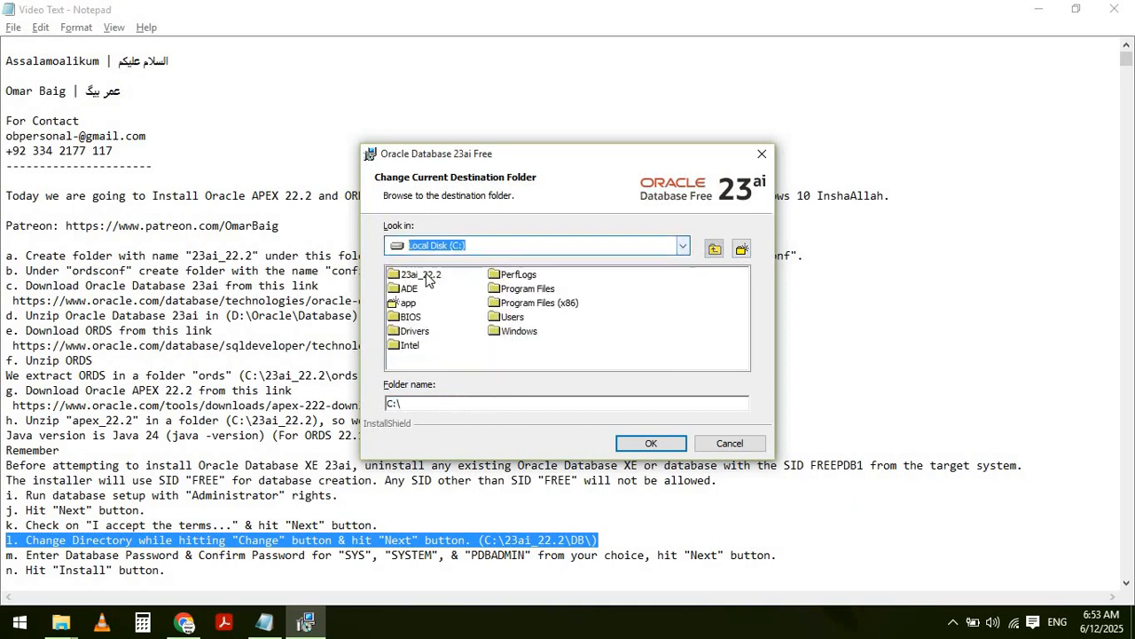
pyautogui.doubleClick(420, 275)
pyautogui.click(405, 289)
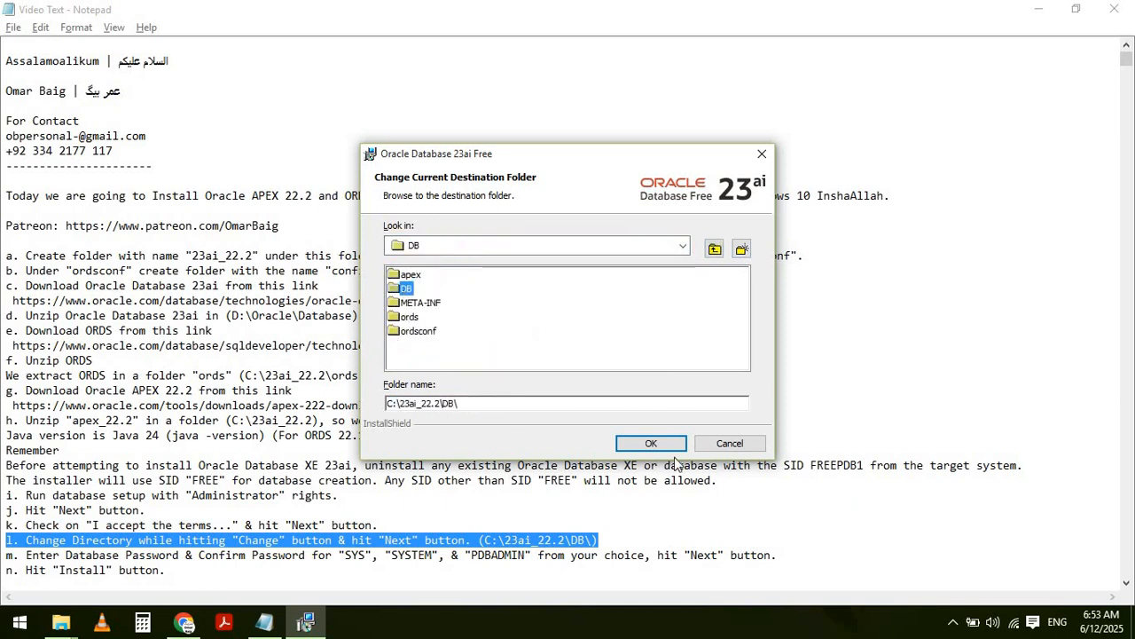
pyautogui.click(652, 442)
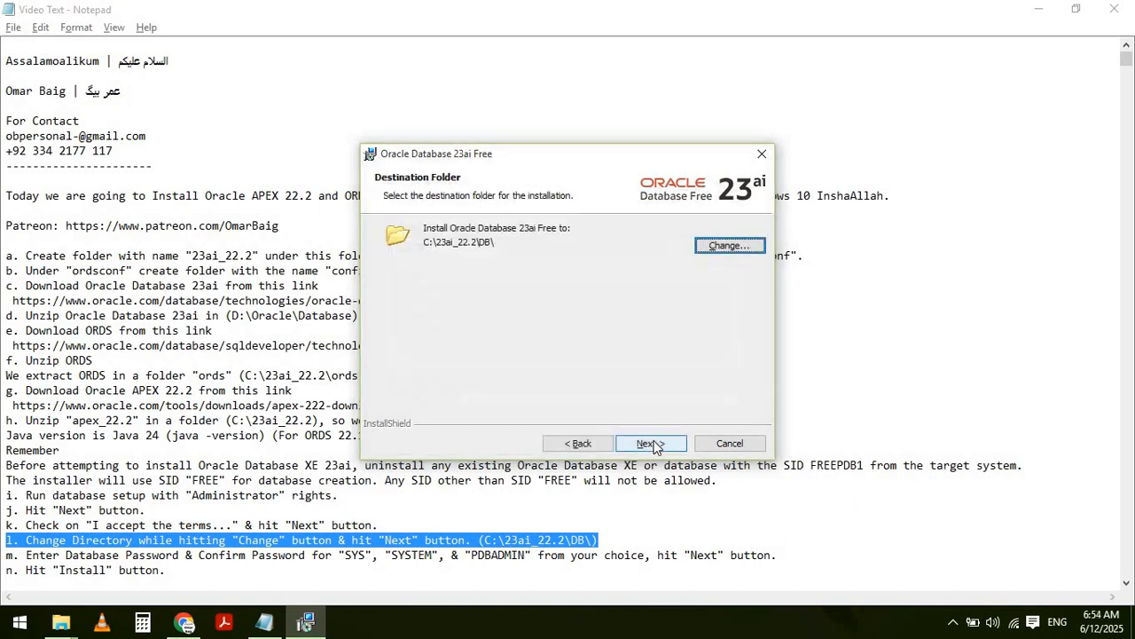
# - Allow the installer to modify directory permissions and continue to the database password page
pyautogui.click(654, 443)
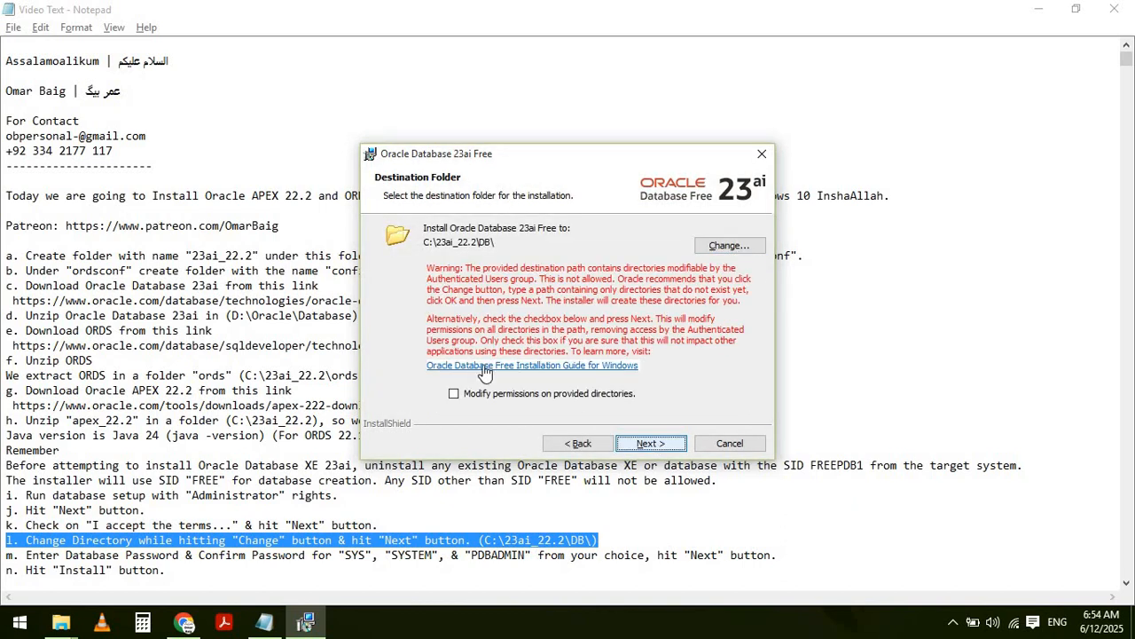
pyautogui.click(453, 394)
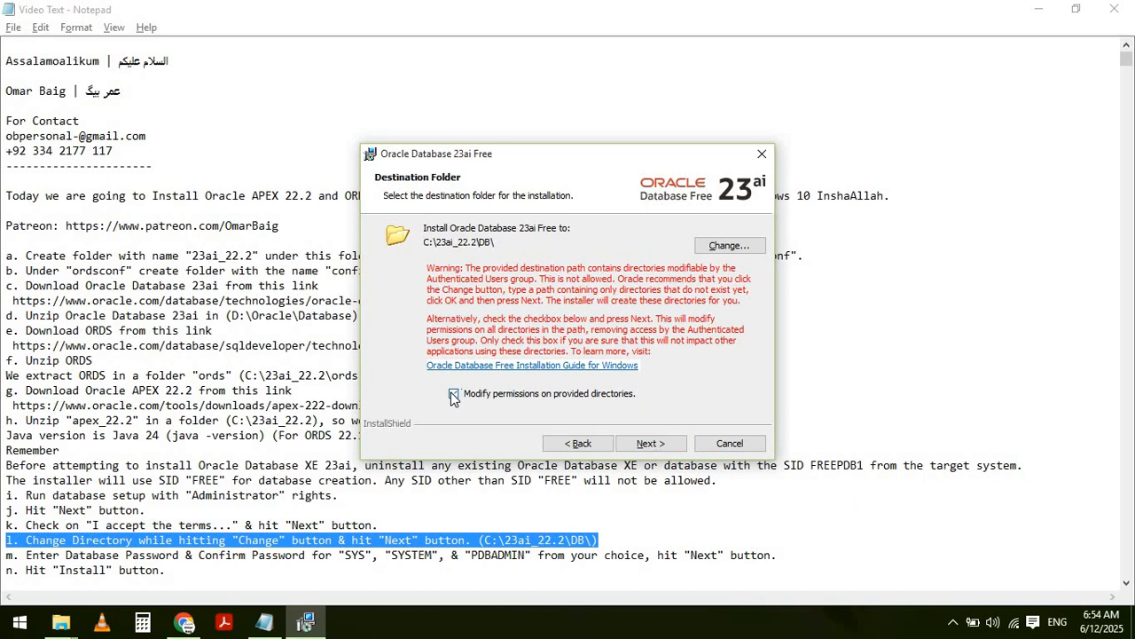
pyautogui.click(662, 444)
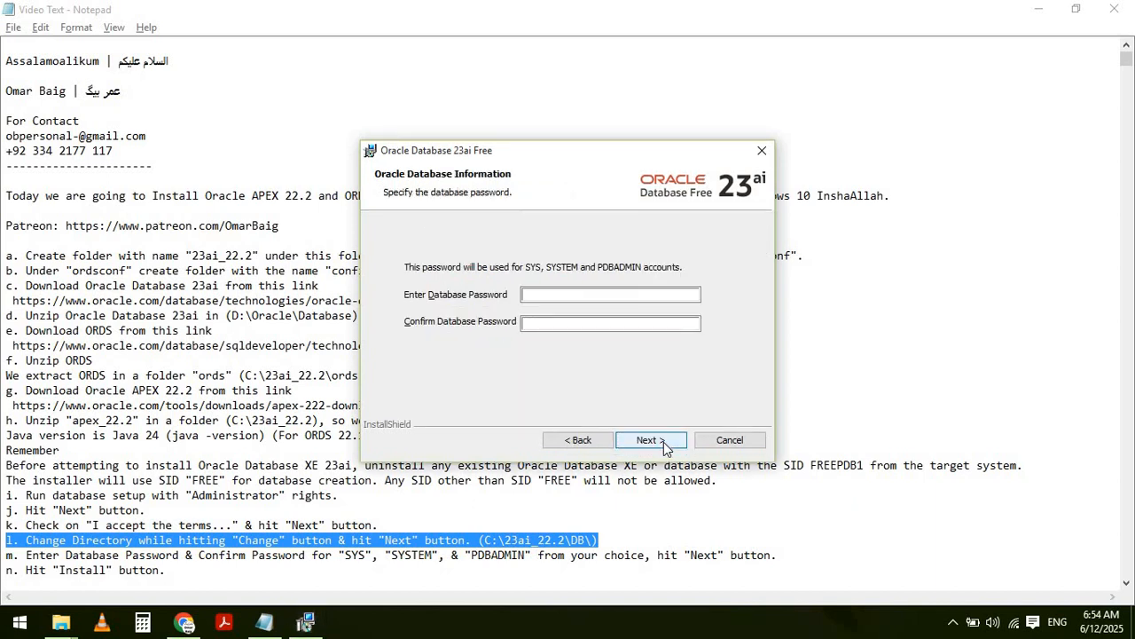
# - Review step m in the notes before returning to the installer's password page
pyautogui.hotkey('alt', 'Tab')
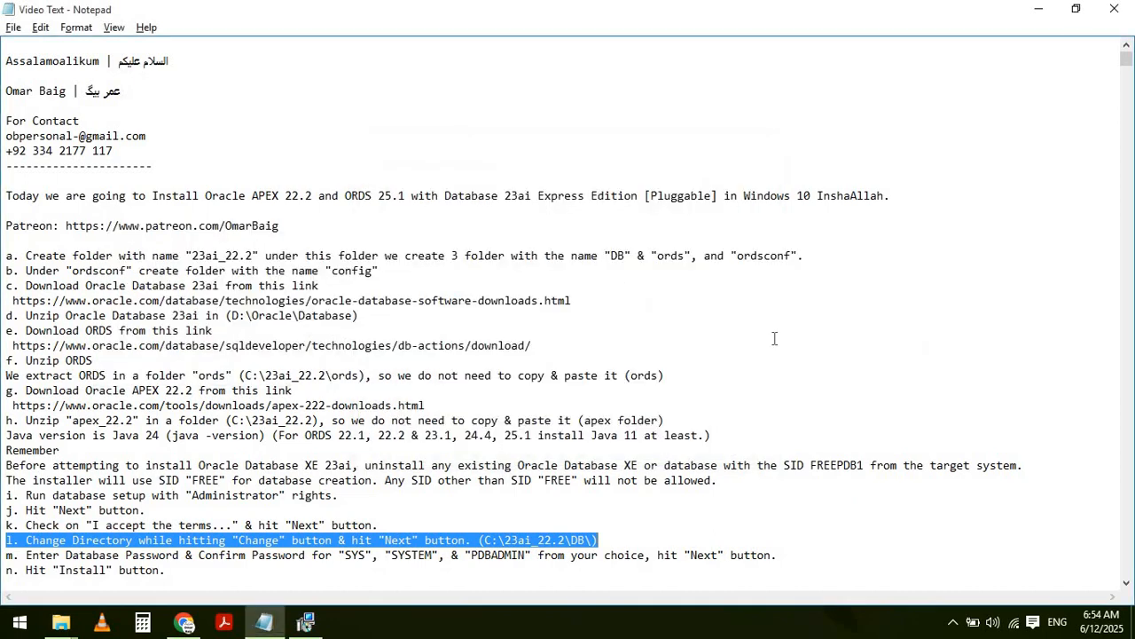
pyautogui.click(1047, 10)
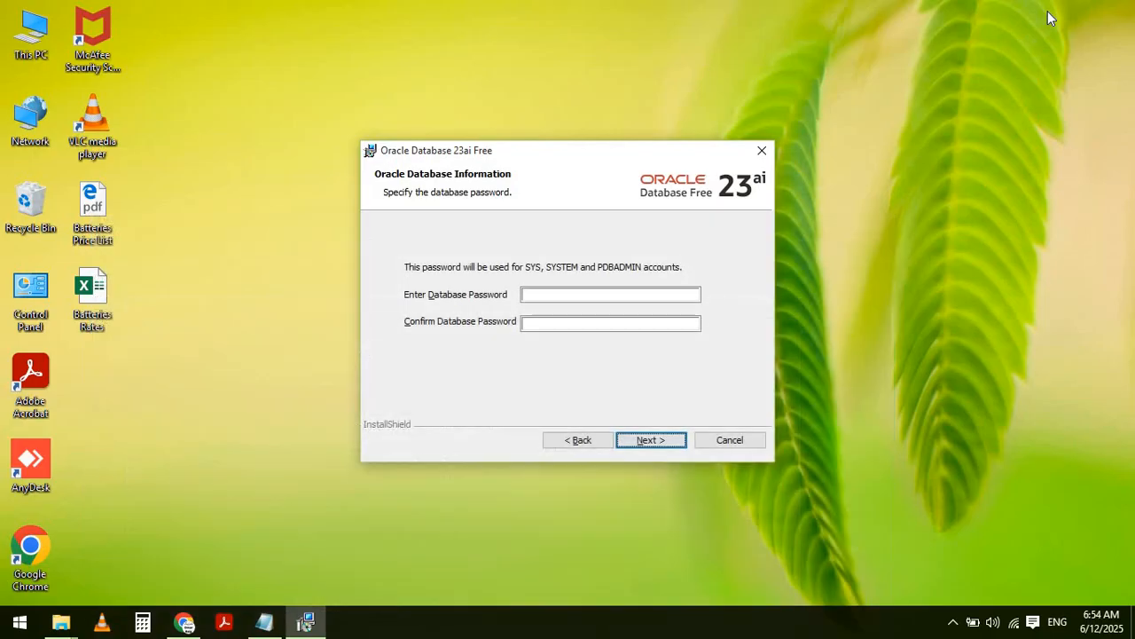
pyautogui.click(1039, 199)
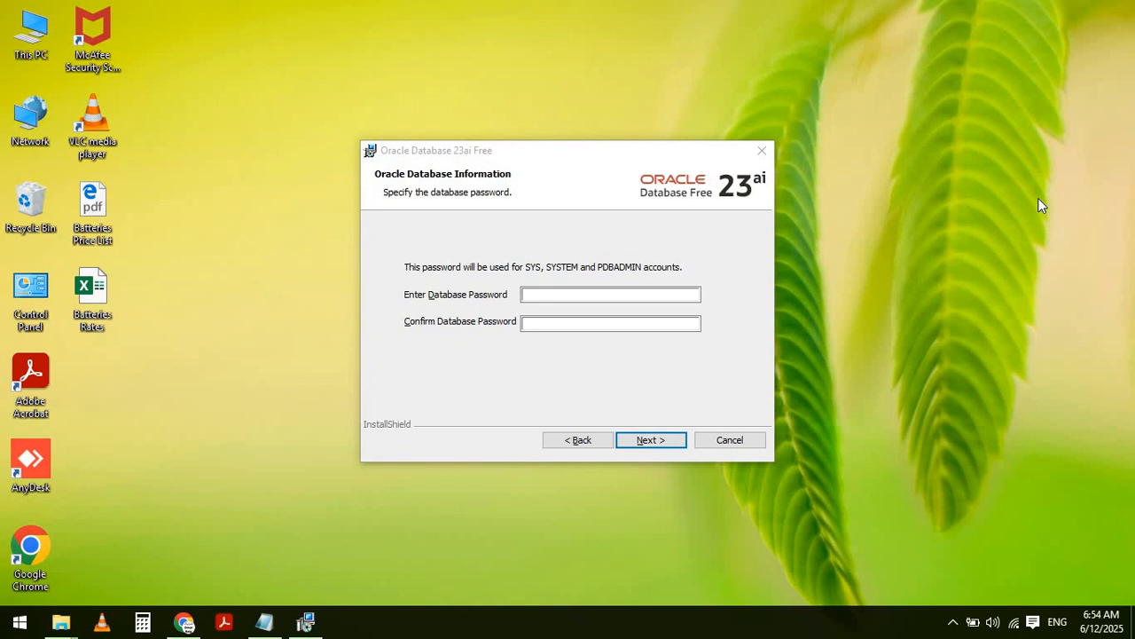
pyautogui.hotkey('alt', 'Tab')
pyautogui.press('Tab')
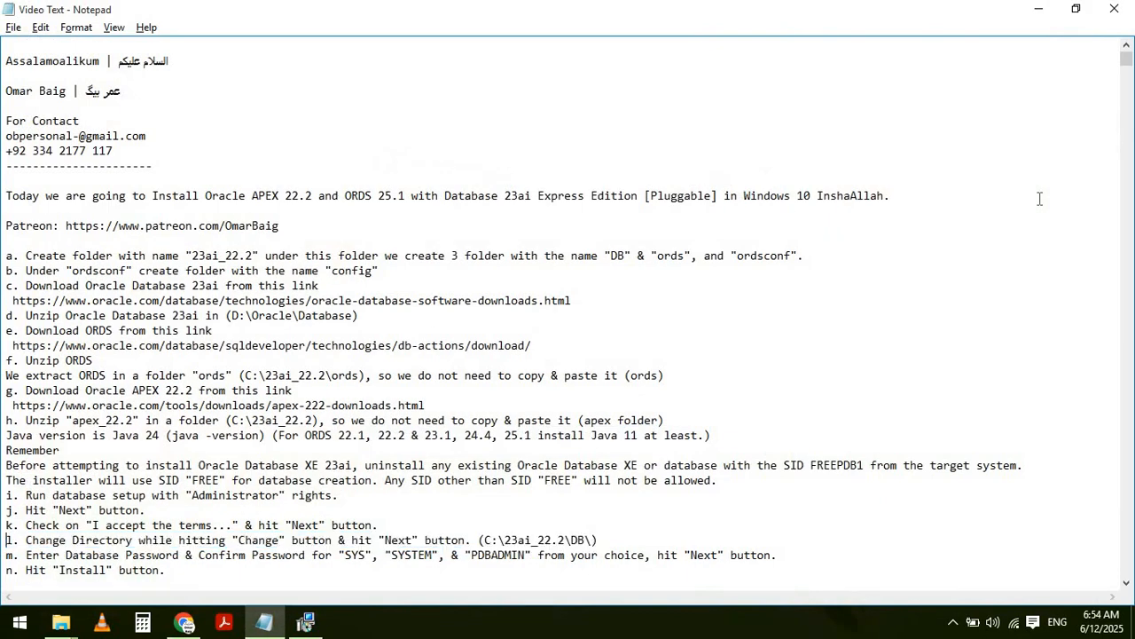
pyautogui.hotkey('shift', 'End')
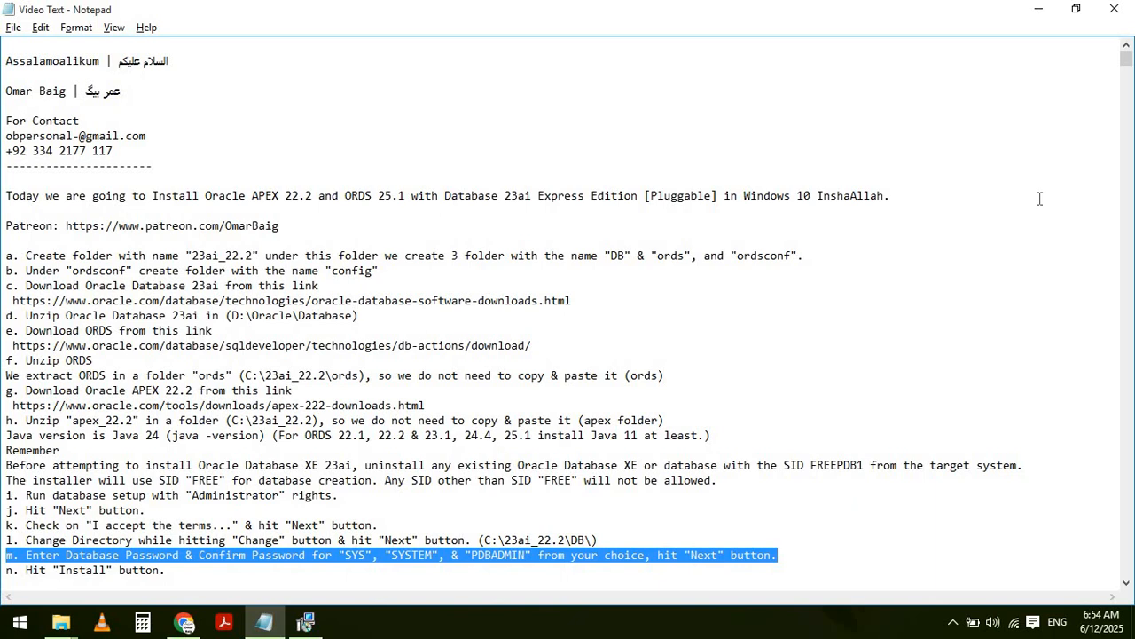
pyautogui.hotkey('alt', 'Tab')
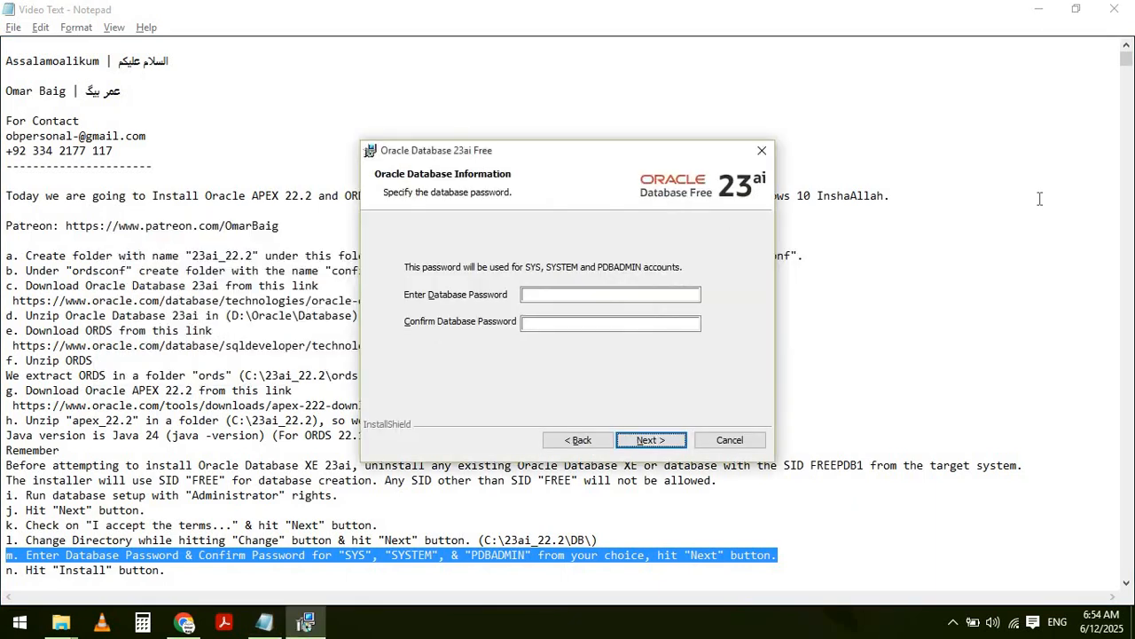
# - Enter and confirm the database password, then continue to the installation summary
pyautogui.click(562, 292)
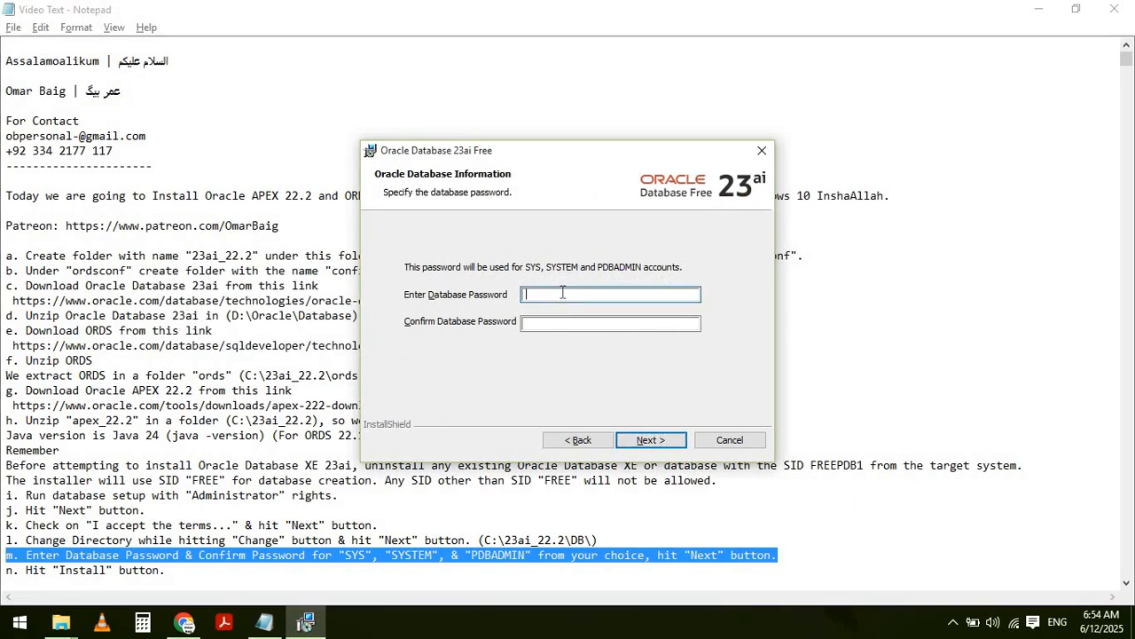
pyautogui.write('123456')
pyautogui.press('Tab')
pyautogui.write('123456')
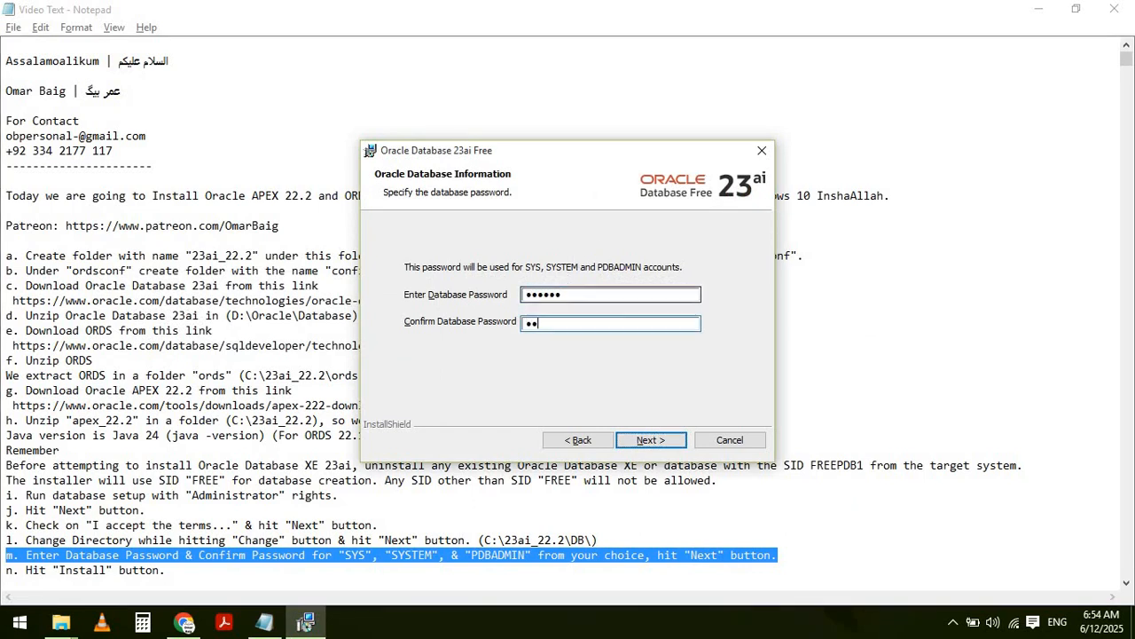
pyautogui.click(645, 443)
# - Check step n in the notes and start the Oracle Database 23ai Free installation
pyautogui.click(646, 444)
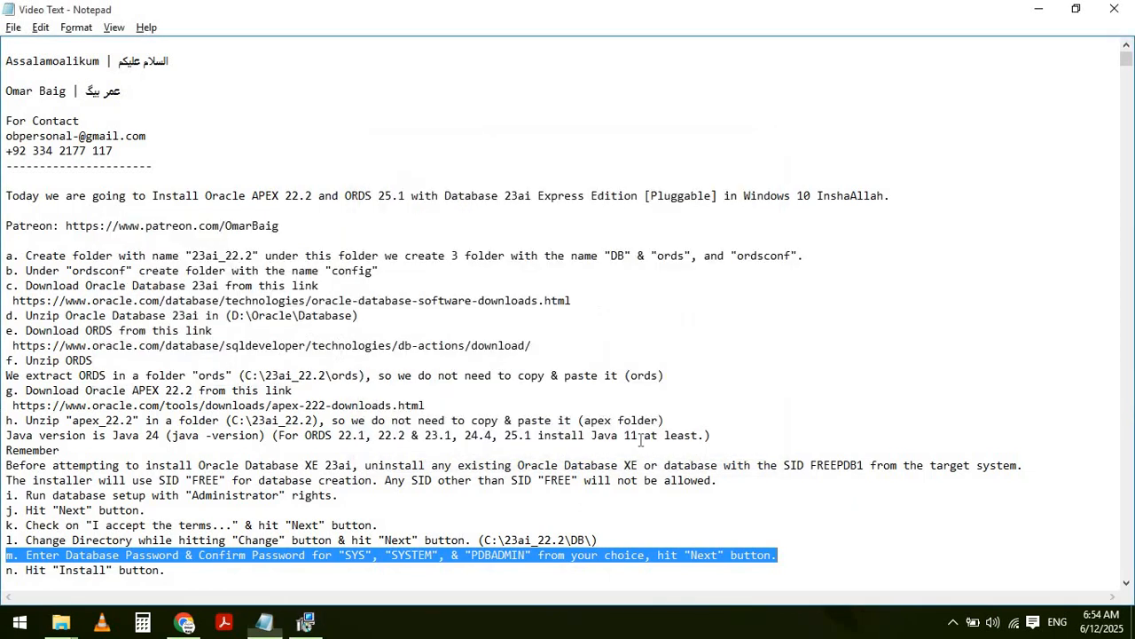
pyautogui.press('Left')
pyautogui.press('Down')
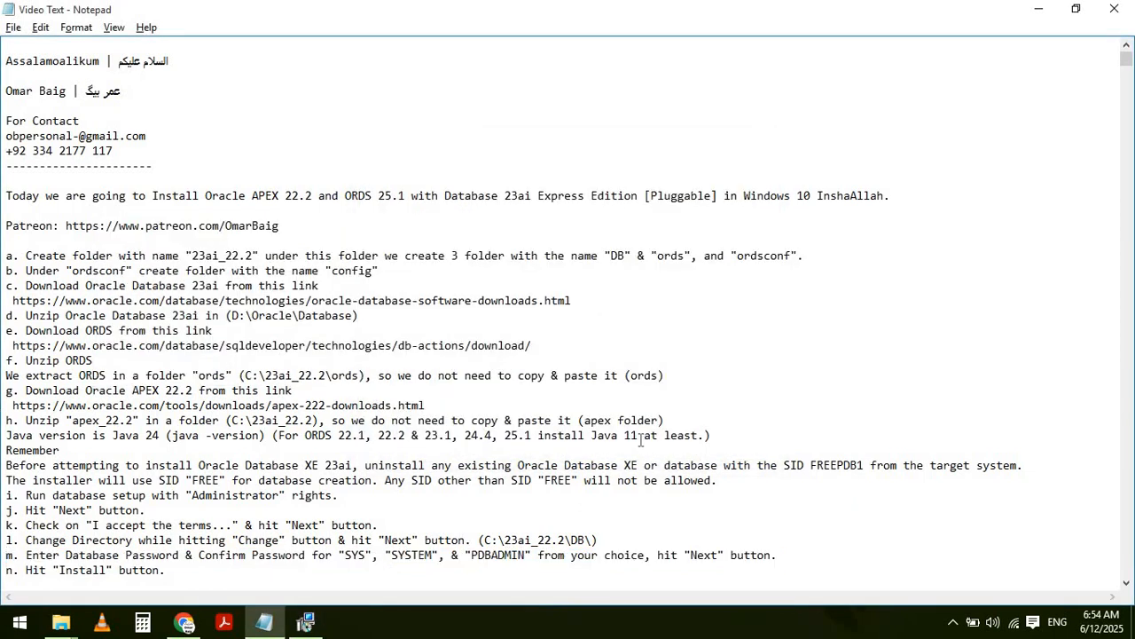
pyautogui.hotkey('shift', 'End')
pyautogui.hotkey('alt', 'Tab')
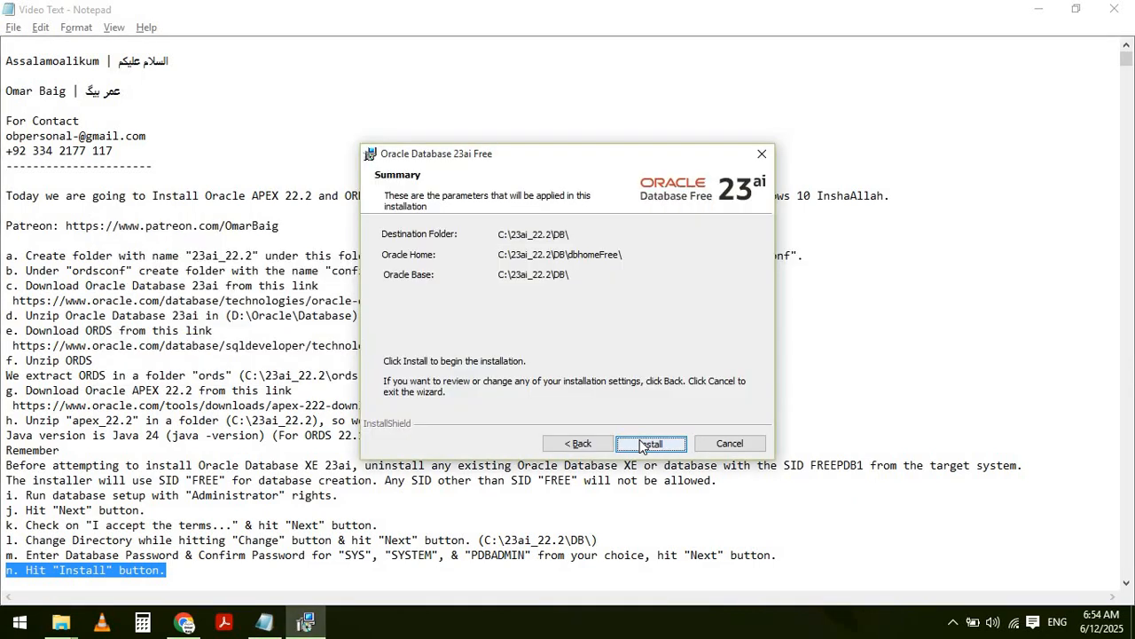
pyautogui.click(643, 447)
pyautogui.click(1040, 11)
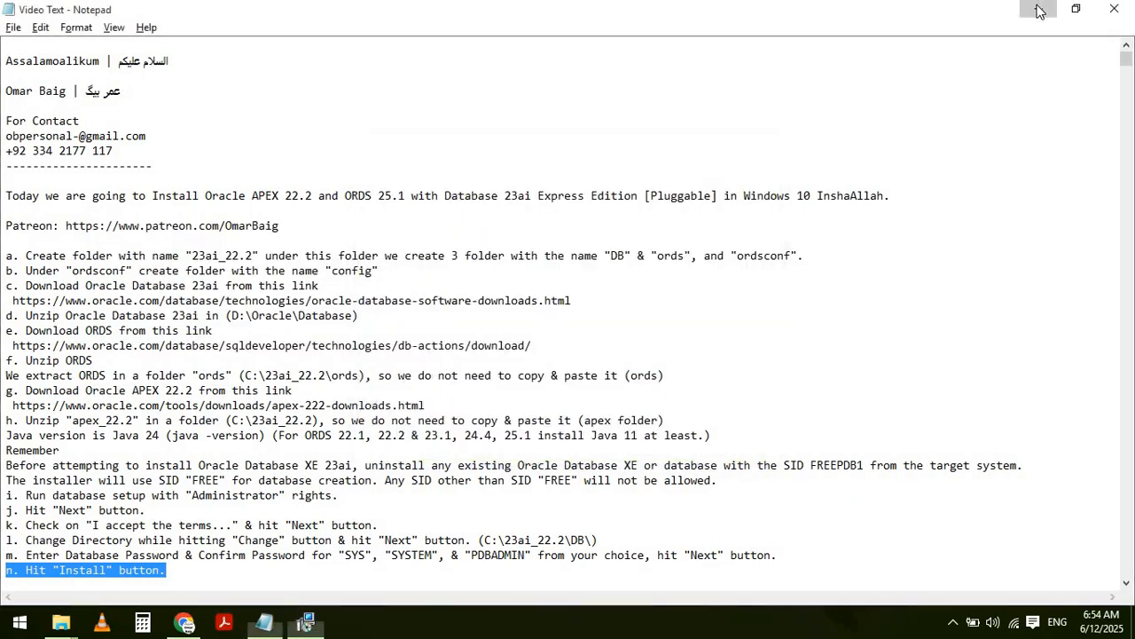
pyautogui.click(1039, 11)
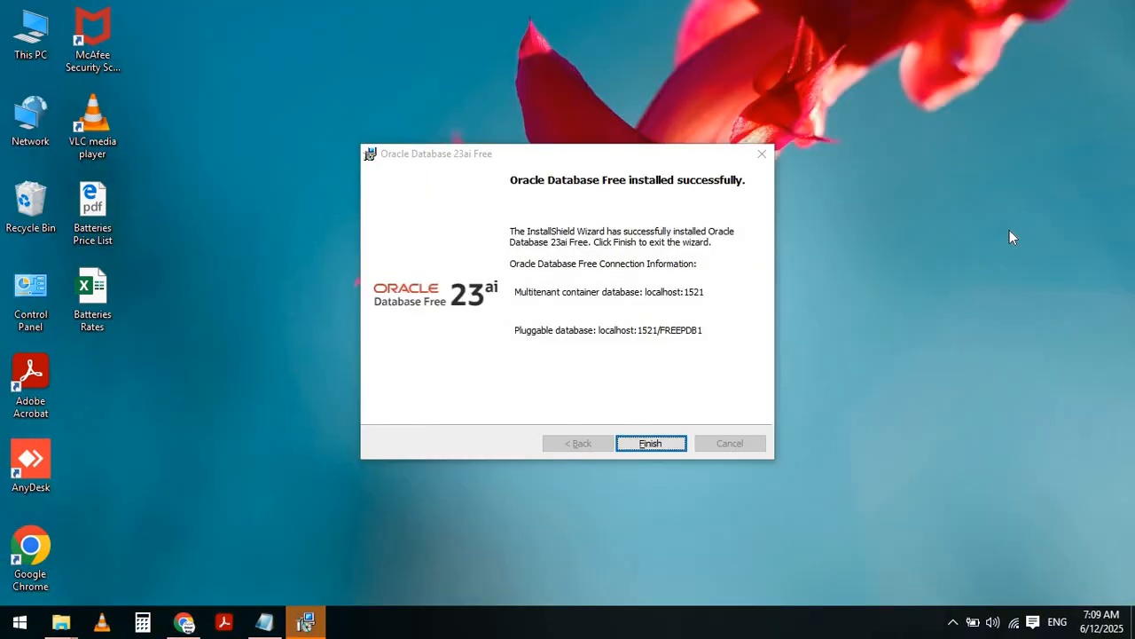
# - Finish the completed installation and mark the notes' step about opening a command prompt
pyautogui.hotkey('alt', 'Tab')
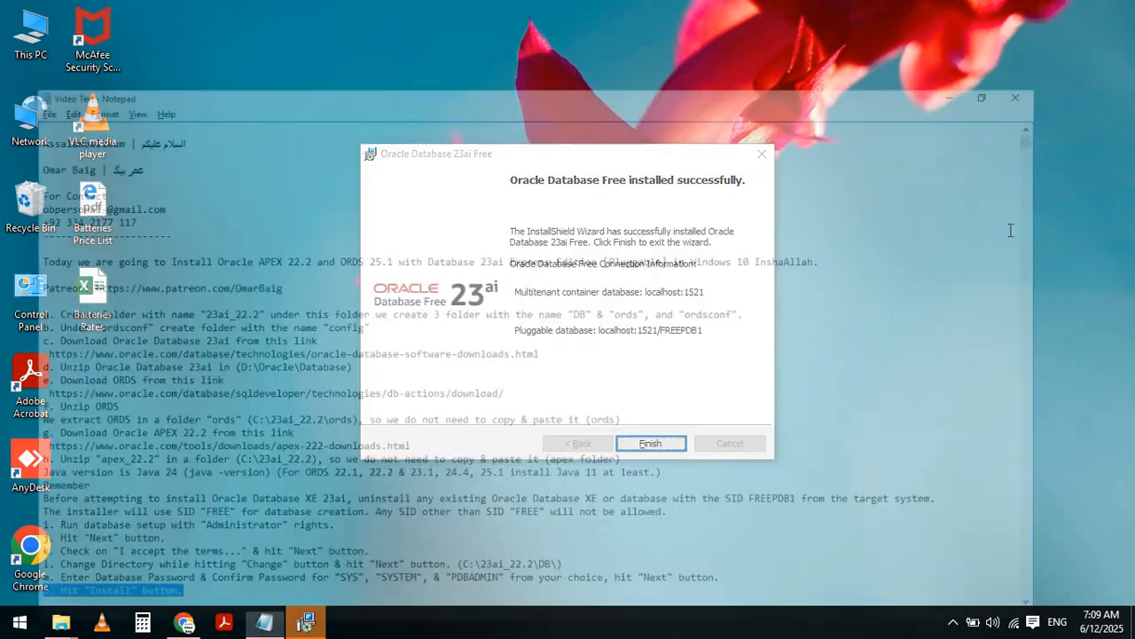
pyautogui.press('Home')
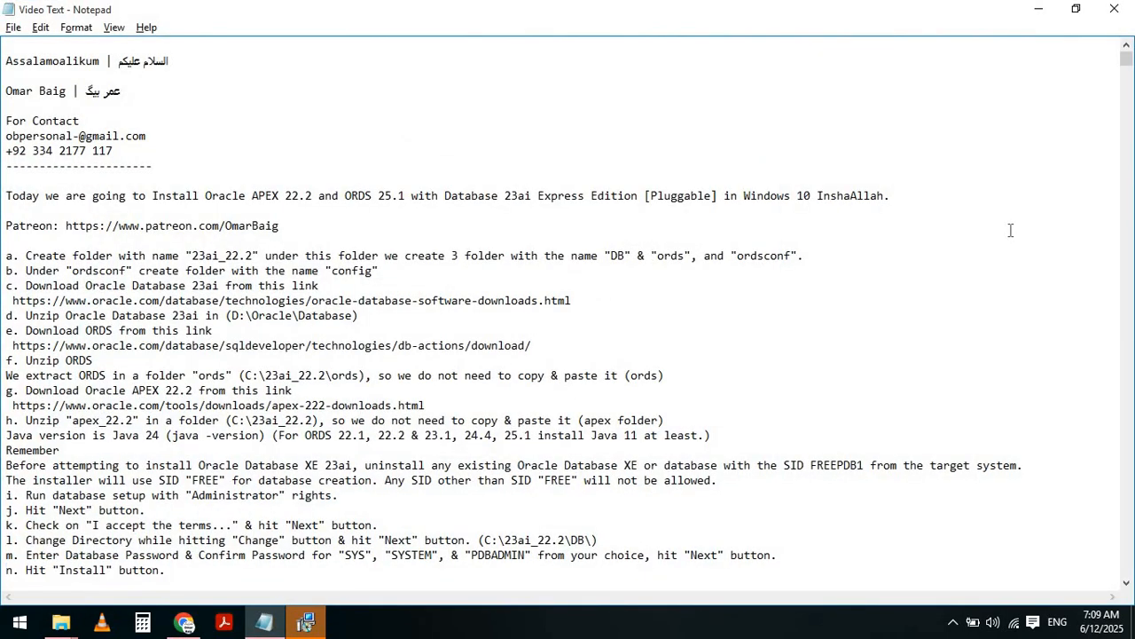
pyautogui.press('Down')
pyautogui.scroll(-1, 1010, 230)
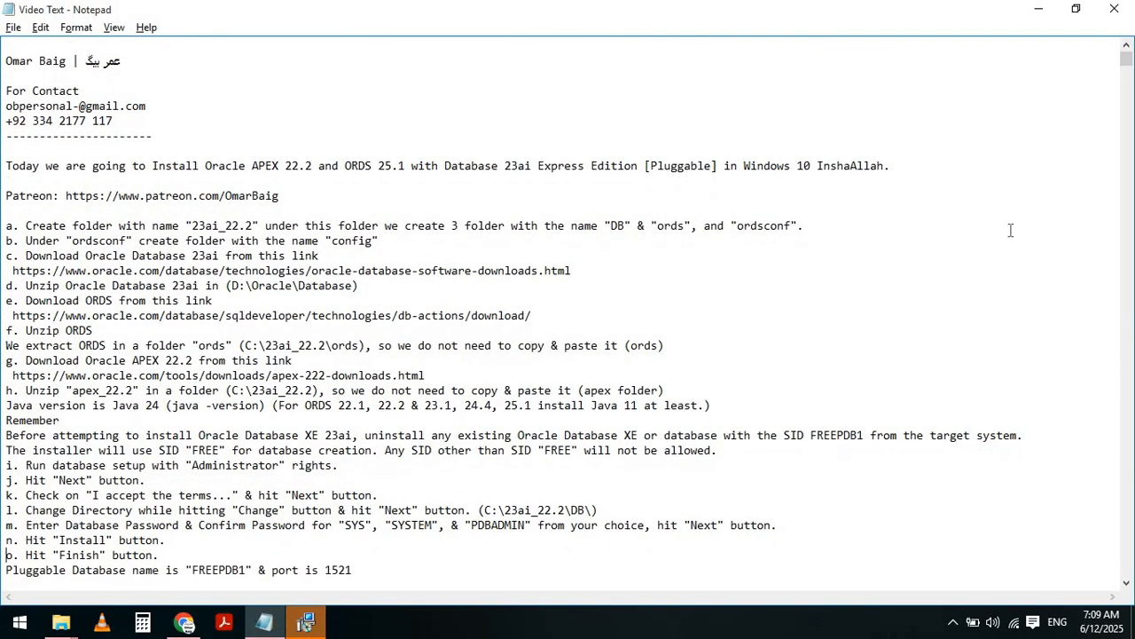
pyautogui.hotkey('shift', 'Down')
pyautogui.hotkey('shift', 'Down')
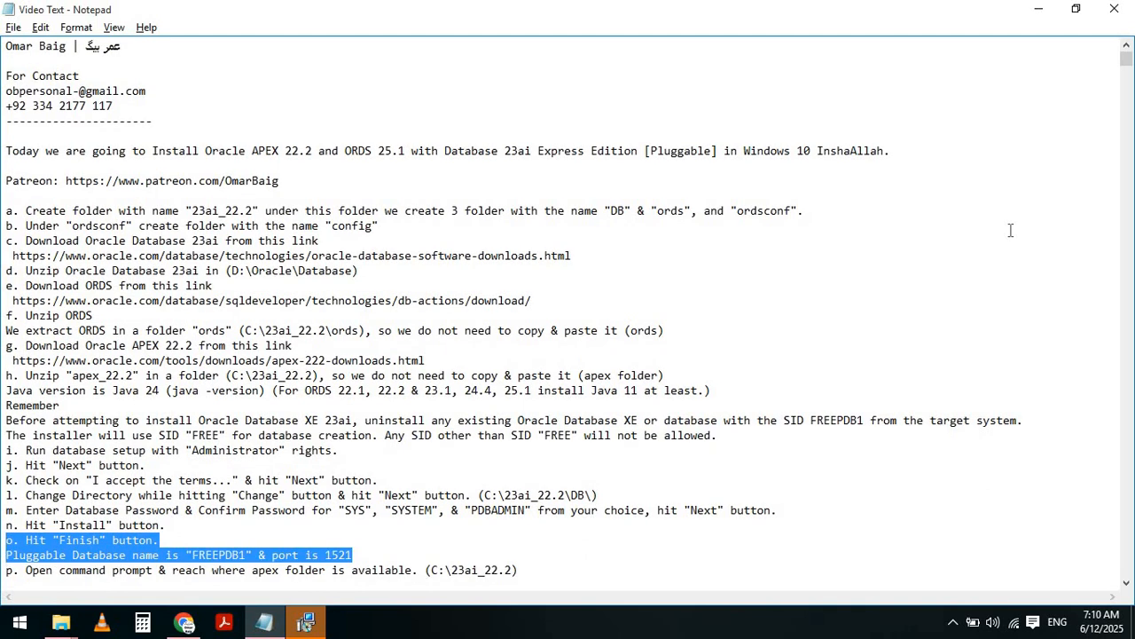
pyautogui.hotkey('alt', 'Tab')
pyautogui.hotkey('alt', 'Tab')
pyautogui.hotkey('alt', 'Tab')
pyautogui.hotkey('alt', 'Tab')
pyautogui.hotkey('alt', 'Tab')
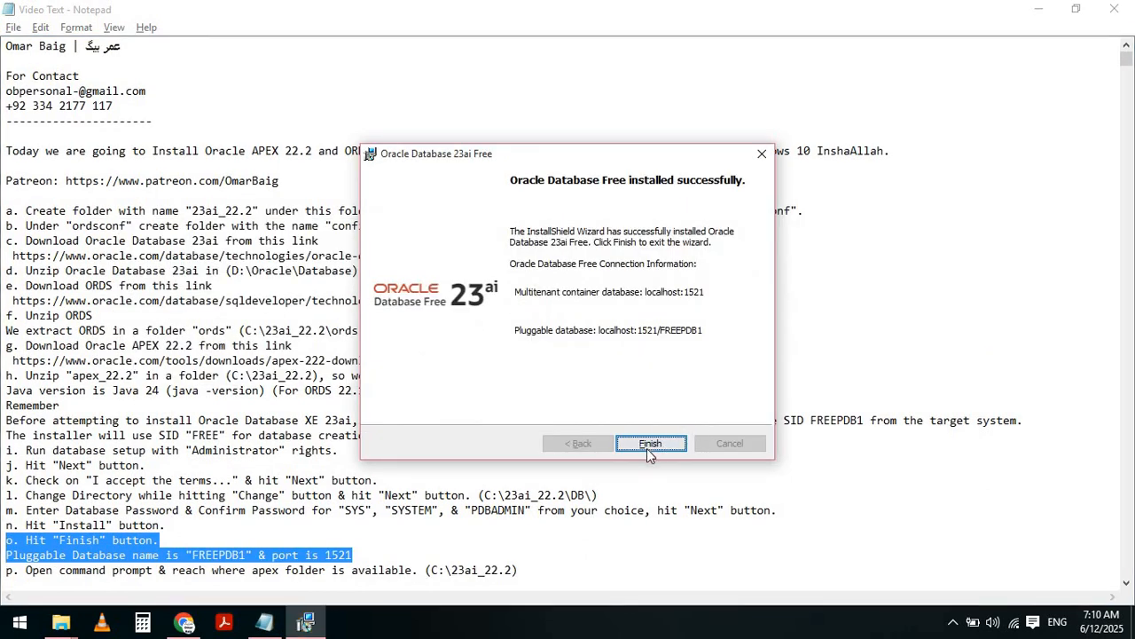
pyautogui.click(649, 446)
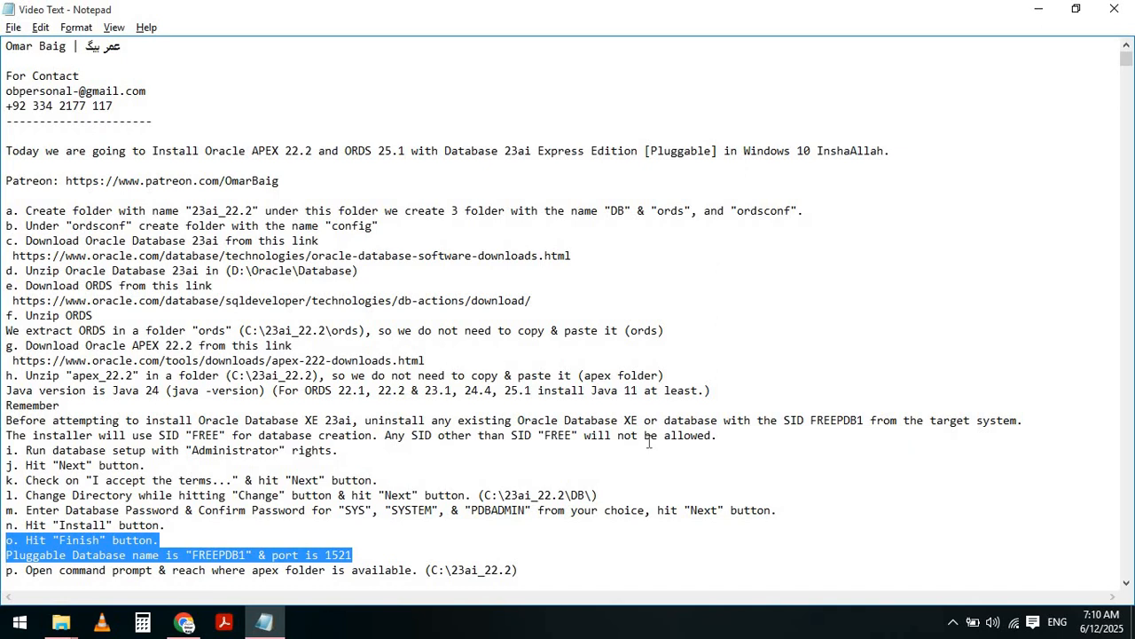
pyautogui.press('Right')
pyautogui.hotkey('shift', 'End')
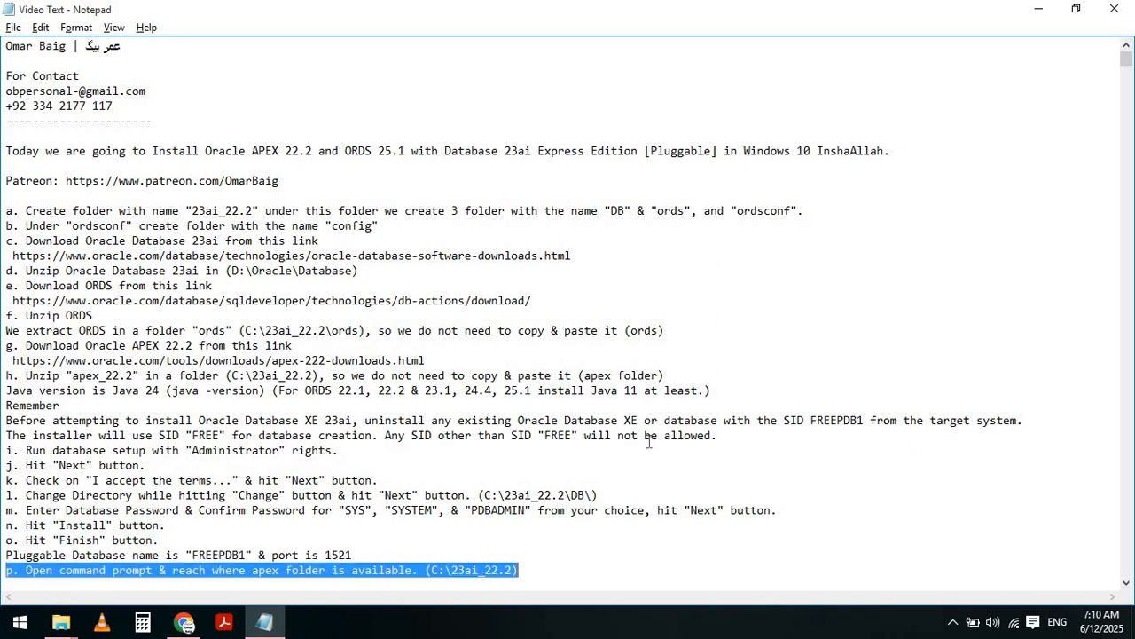
# - Launch Command Prompt via Start search and change into C:\23ai_22.2\apex
pyautogui.click(17, 626)
pyautogui.write('cmd')
pyautogui.press('Return')
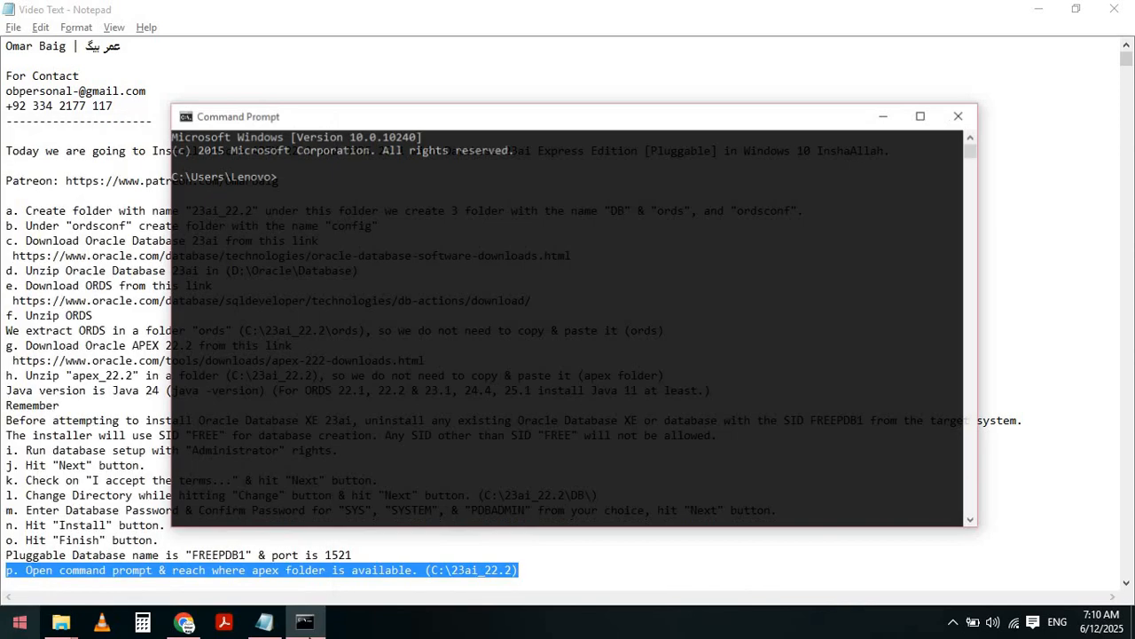
pyautogui.write('cd\\')
pyautogui.press('Return')
pyautogui.write('cd')
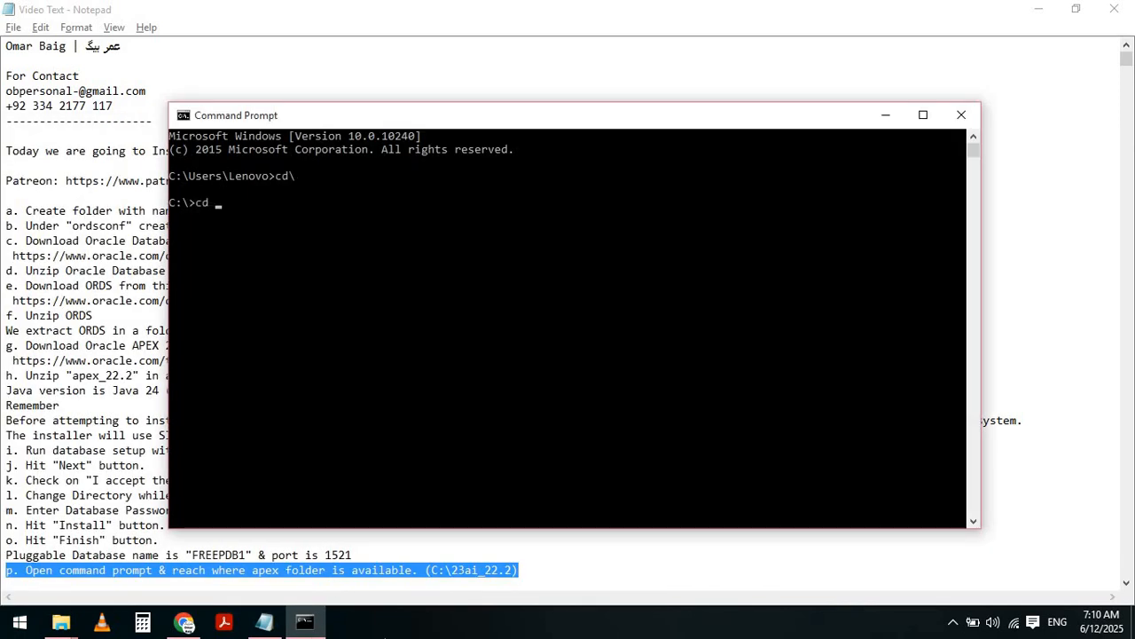
pyautogui.write(' 23ai_22.2')
pyautogui.press('Return')
pyautogui.write('cd apex')
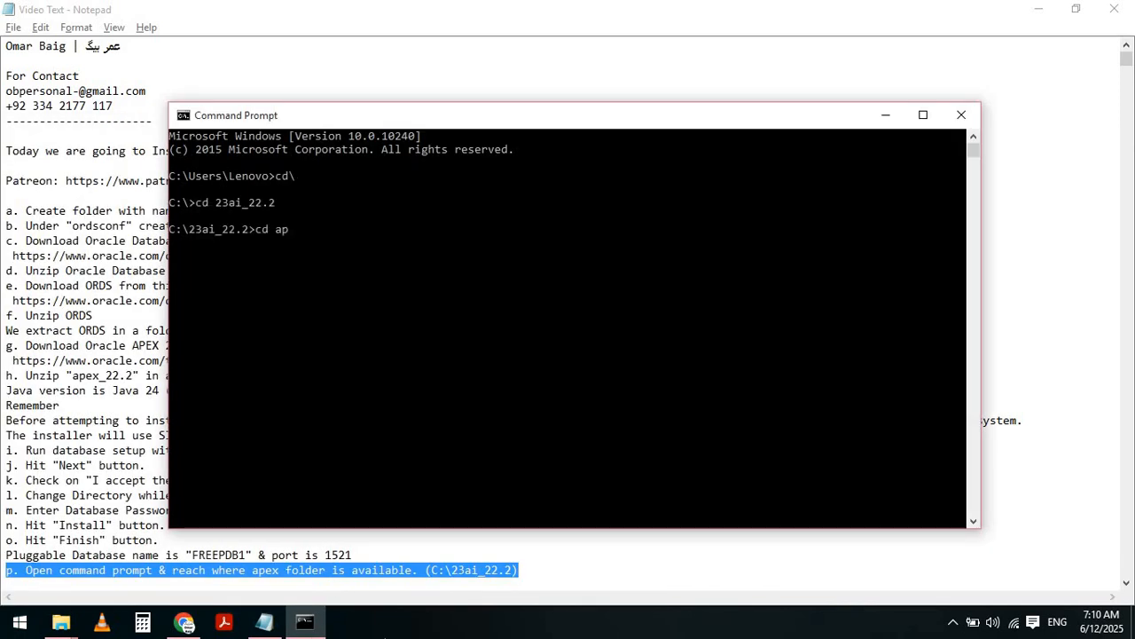
pyautogui.press('Return')
# - Highlight the 'Run sqlplus /nolog' step in the notes
pyautogui.hotkey('alt', 'Tab')
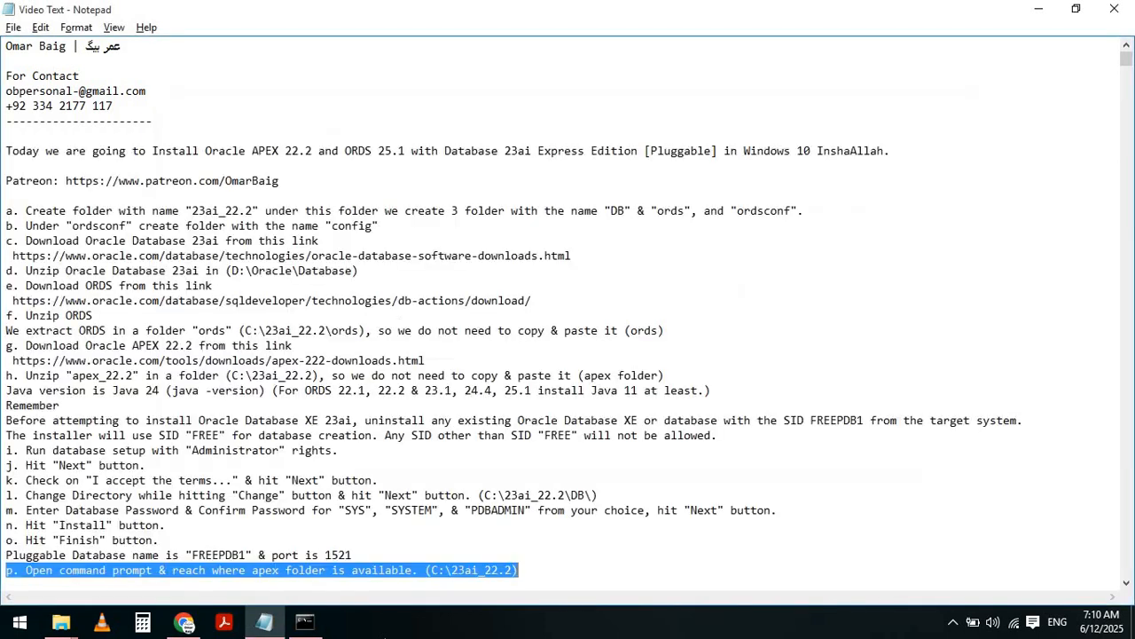
pyautogui.press('Left')
pyautogui.press('Down')
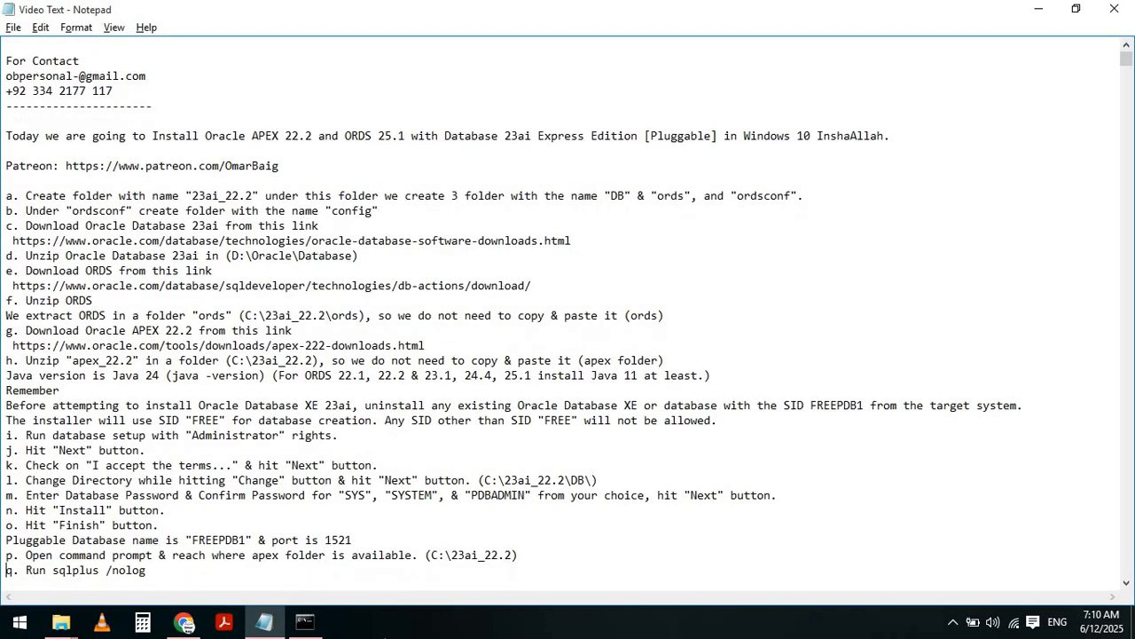
pyautogui.hotkey('shift', 'End')
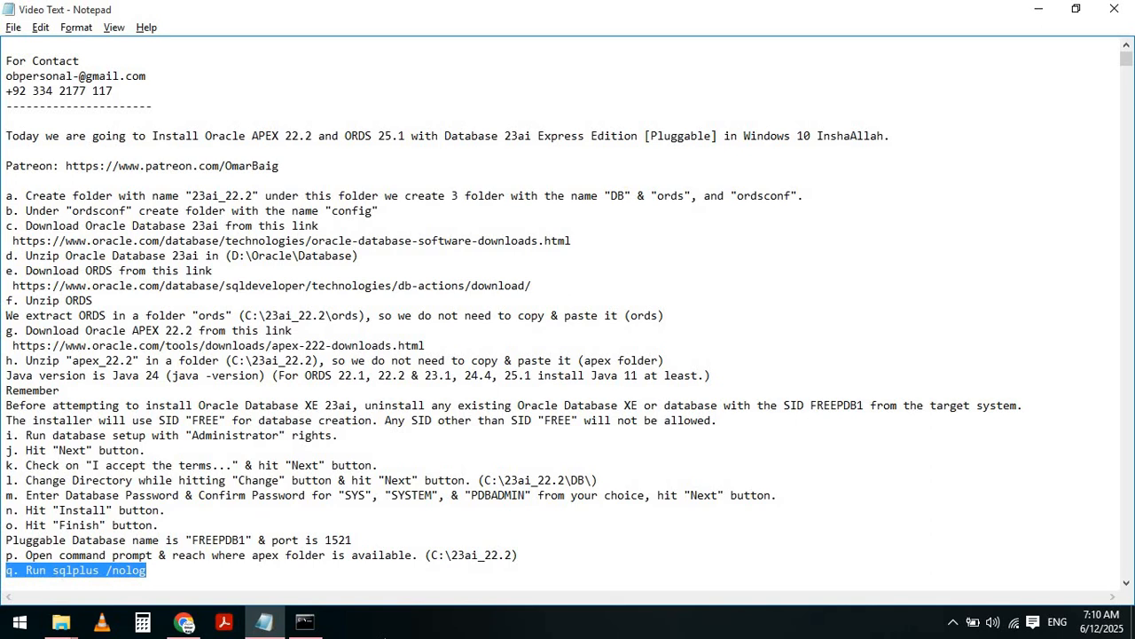
pyautogui.hotkey('alt', 'Tab')
# - Start SQL*Plus with sqlplus /nolog and look up the connect step in the notes
pyautogui.write('sqlpl')
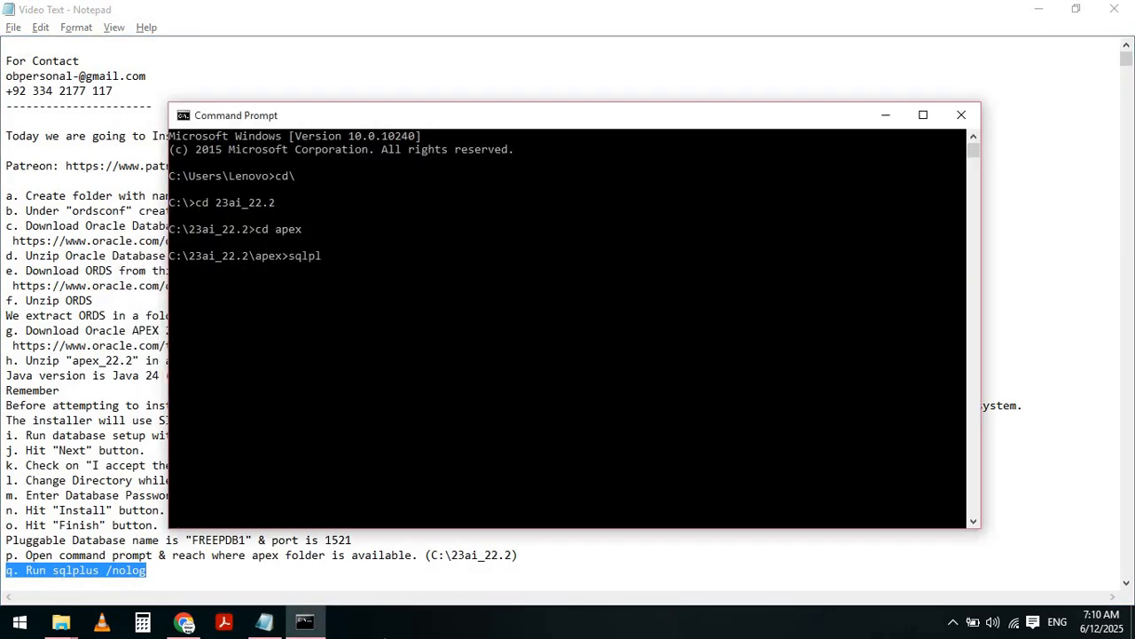
pyautogui.write('us /nolog')
pyautogui.press('Return')
pyautogui.hotkey('alt', 'Tab')
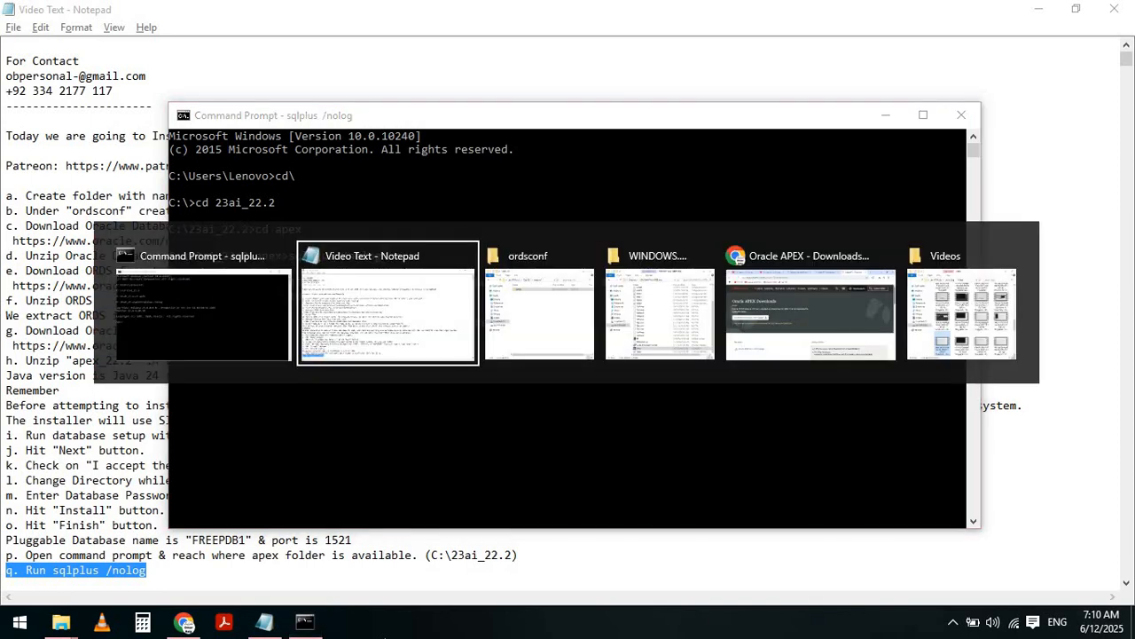
pyautogui.press('Home')
pyautogui.press('Down')
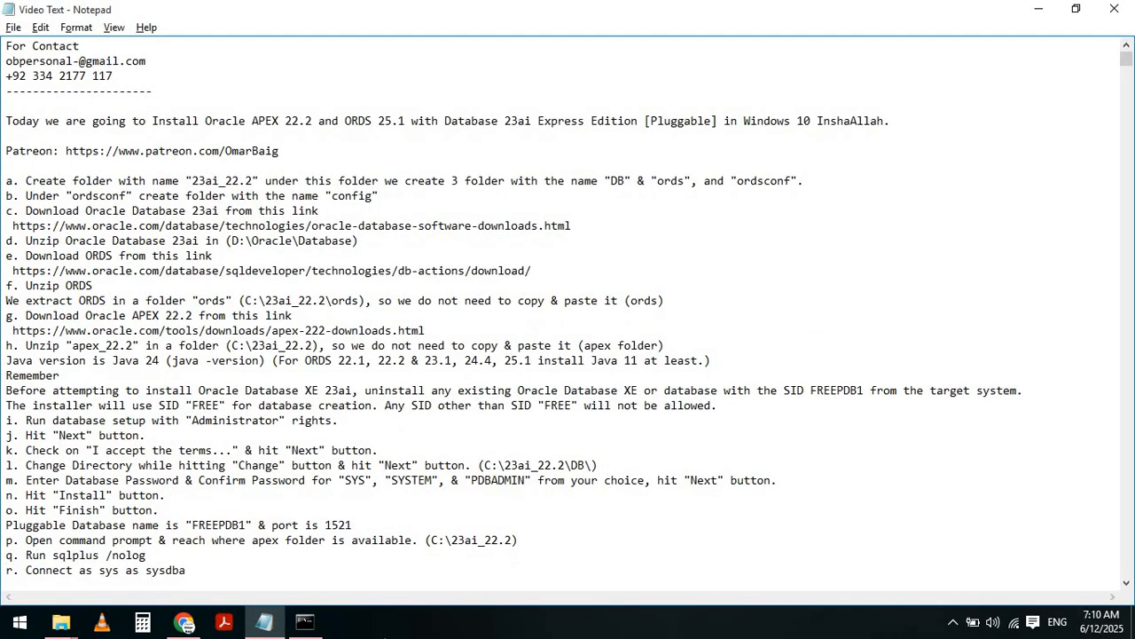
pyautogui.hotkey('shift', 'End')
pyautogui.hotkey('alt', 'Tab')
# - Connect with conn / as sysdba and select the READ WRITE check query in the notes
pyautogui.write('c')
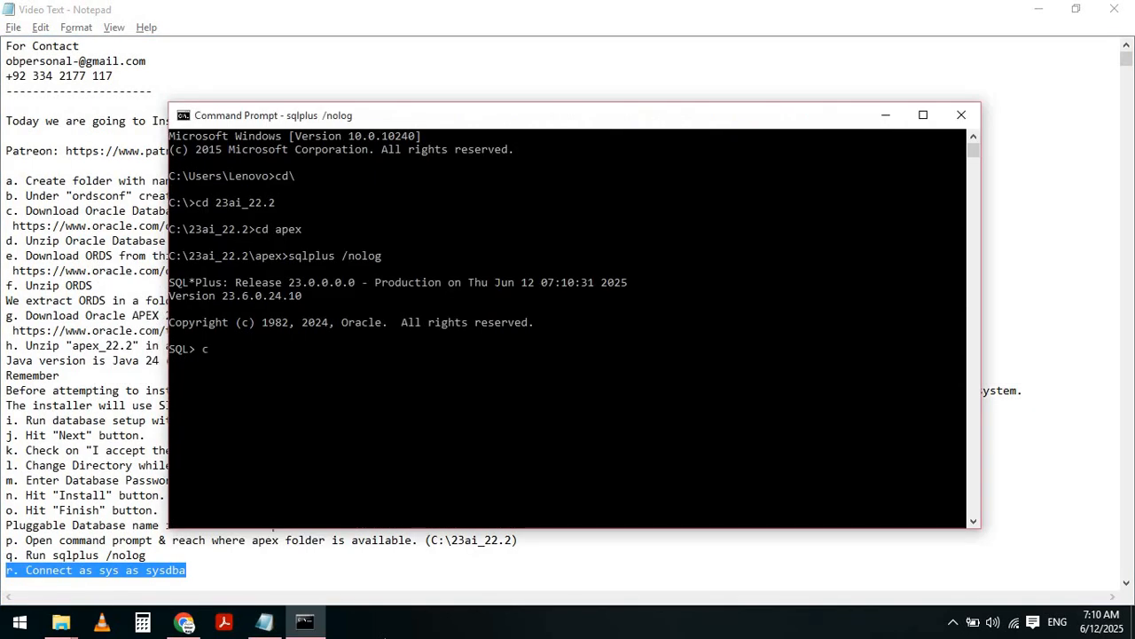
pyautogui.write('onn / as sys')
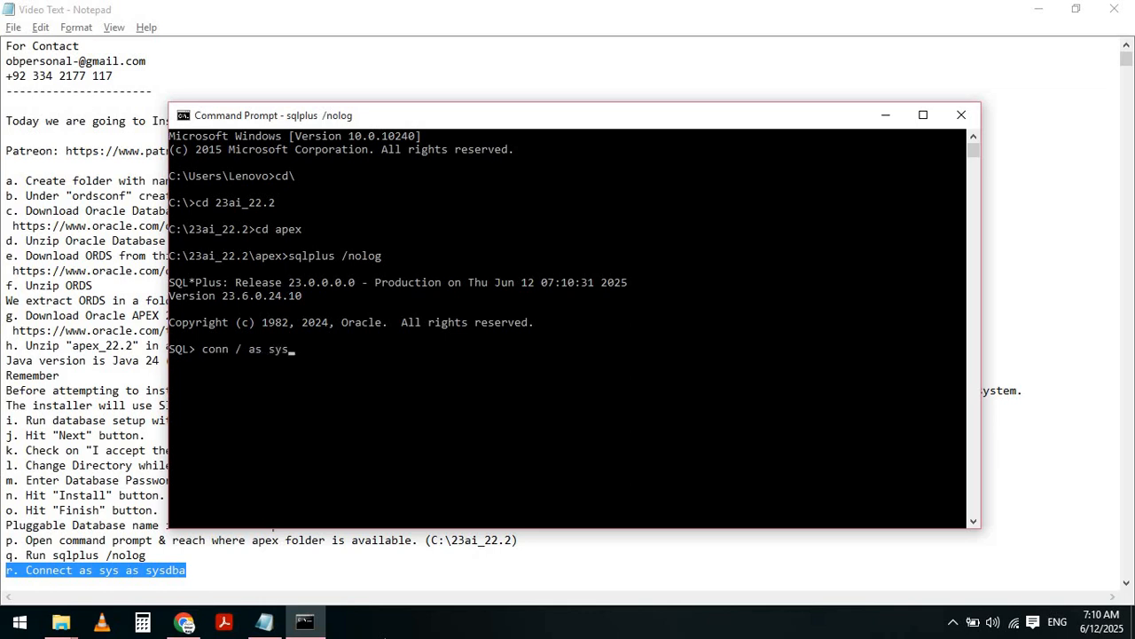
pyautogui.write('dba')
pyautogui.press('Return')
pyautogui.hotkey('alt', 'Tab')
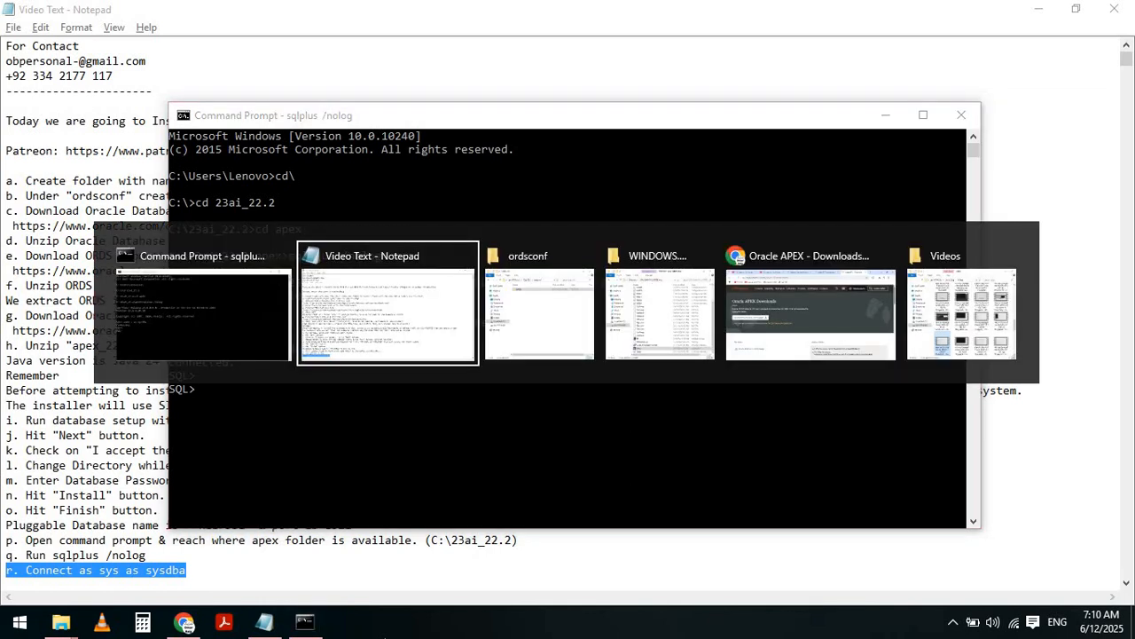
pyautogui.press('Home')
pyautogui.press('Down')
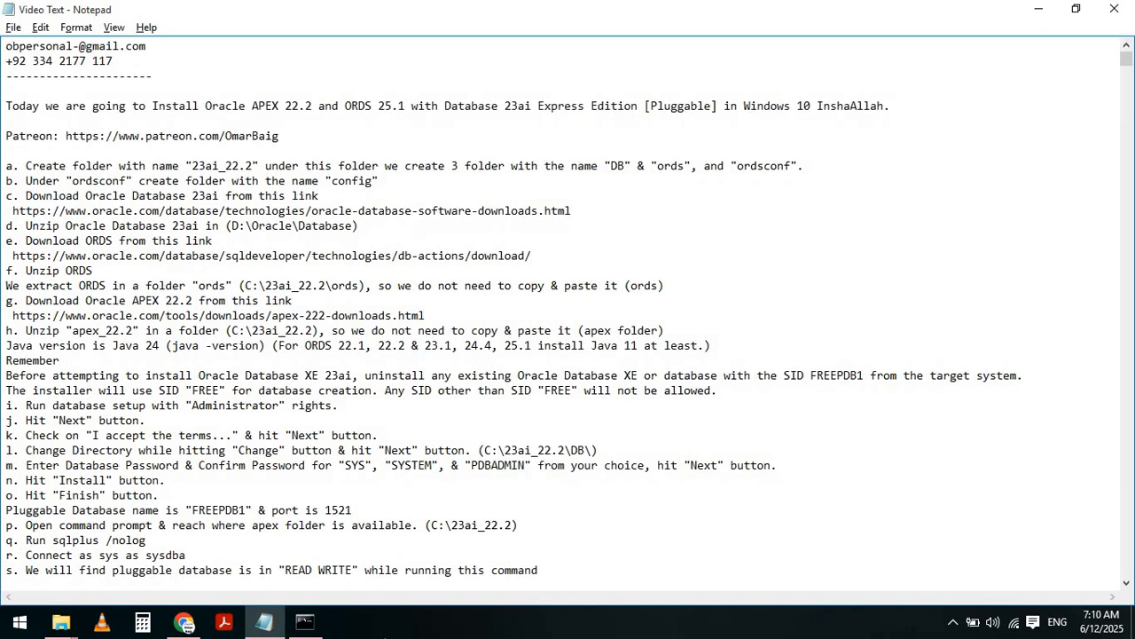
pyautogui.hotkey('shift', 'Down')
pyautogui.hotkey('shift', 'Down')
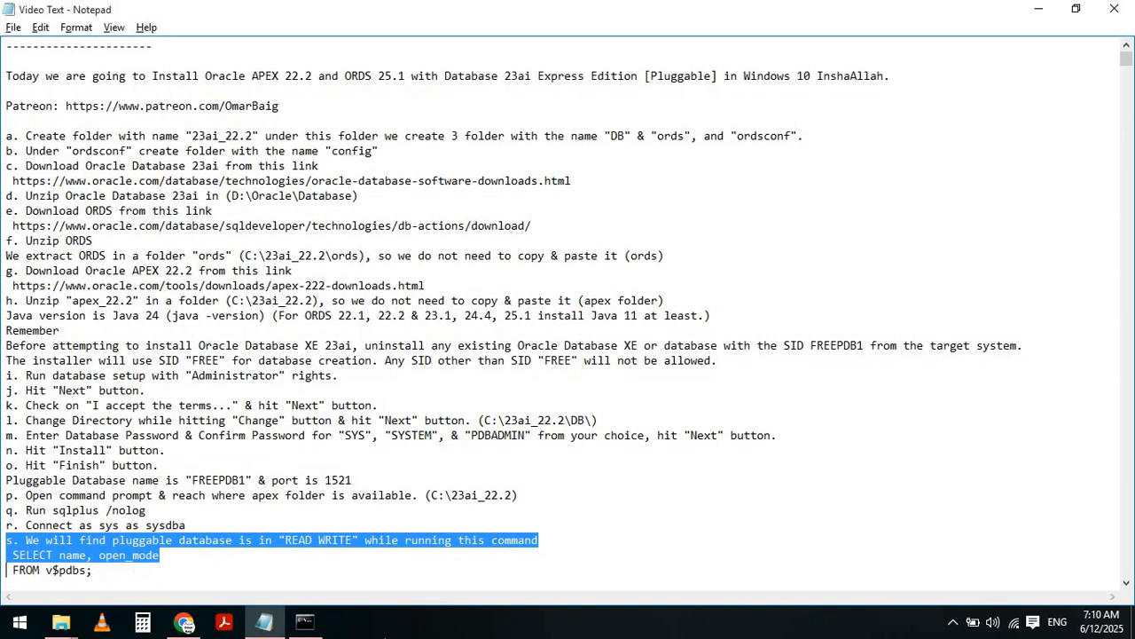
pyautogui.hotkey('shift', 'Down')
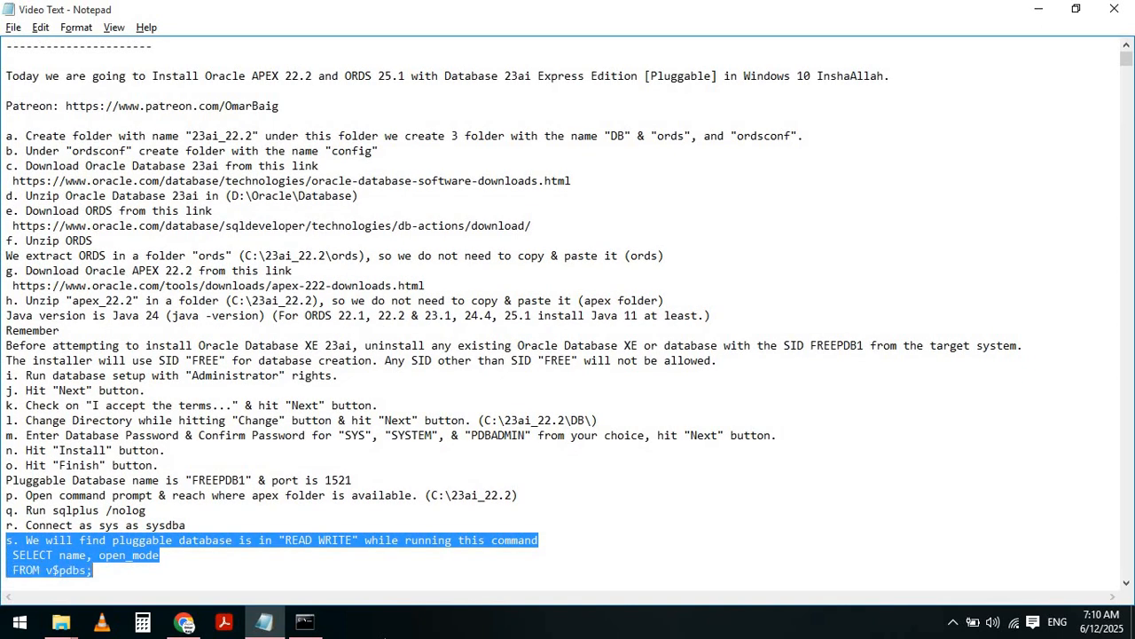
pyautogui.hotkey('alt', 'Tab')
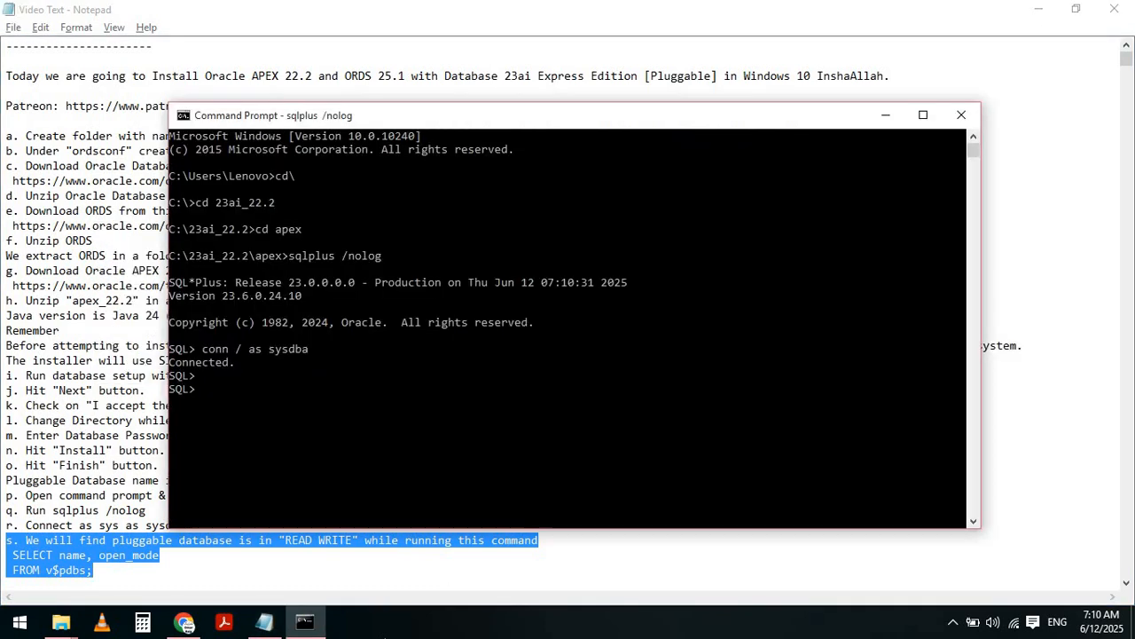
# - Run SELECT name, open_mode FROM v$pdbs; and mark FREEPDB1's READ WRITE result
pyautogui.press('Return')
pyautogui.press('Return')
pyautogui.write('s')
pyautogui.press('BackSpace')
pyautogui.write('SEE')
pyautogui.press('BackSpace')
pyautogui.write('LECT name, open')
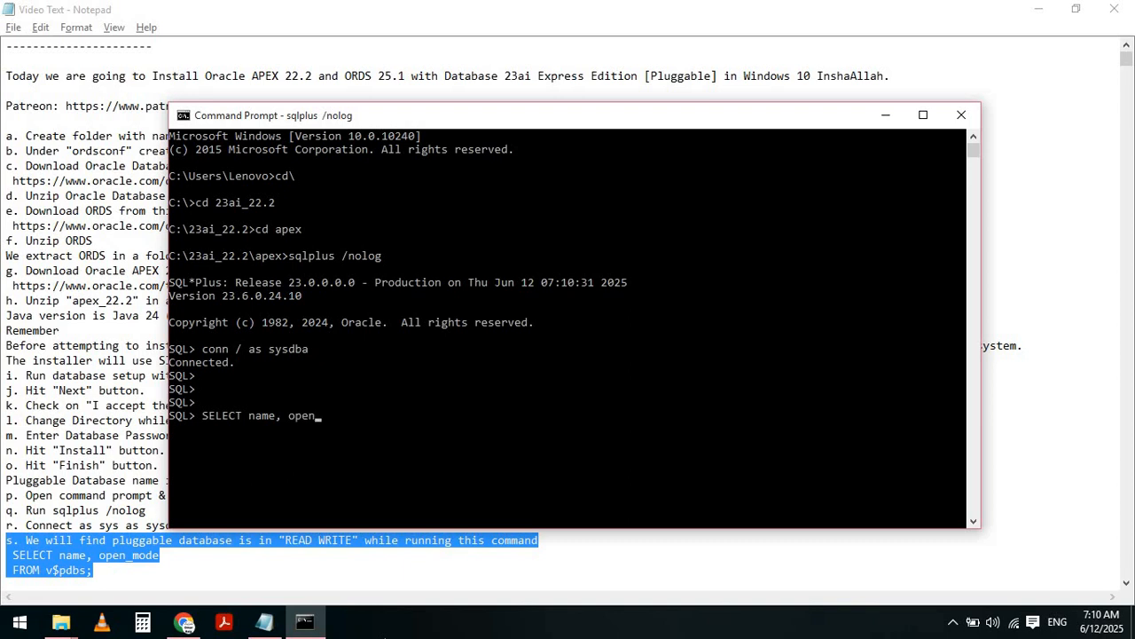
pyautogui.write('_mode')
pyautogui.press('Return')
pyautogui.write('FROM v$pdbs;')
pyautogui.press('Return')
pyautogui.press('Return')
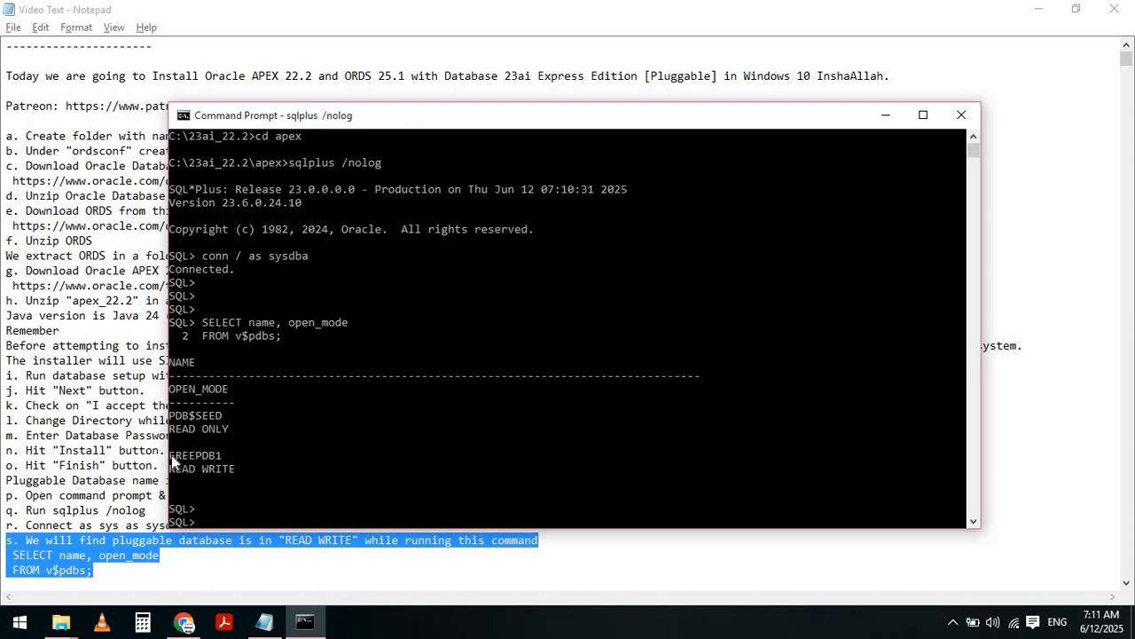
pyautogui.moveTo(171, 455); pyautogui.dragTo(235, 470)
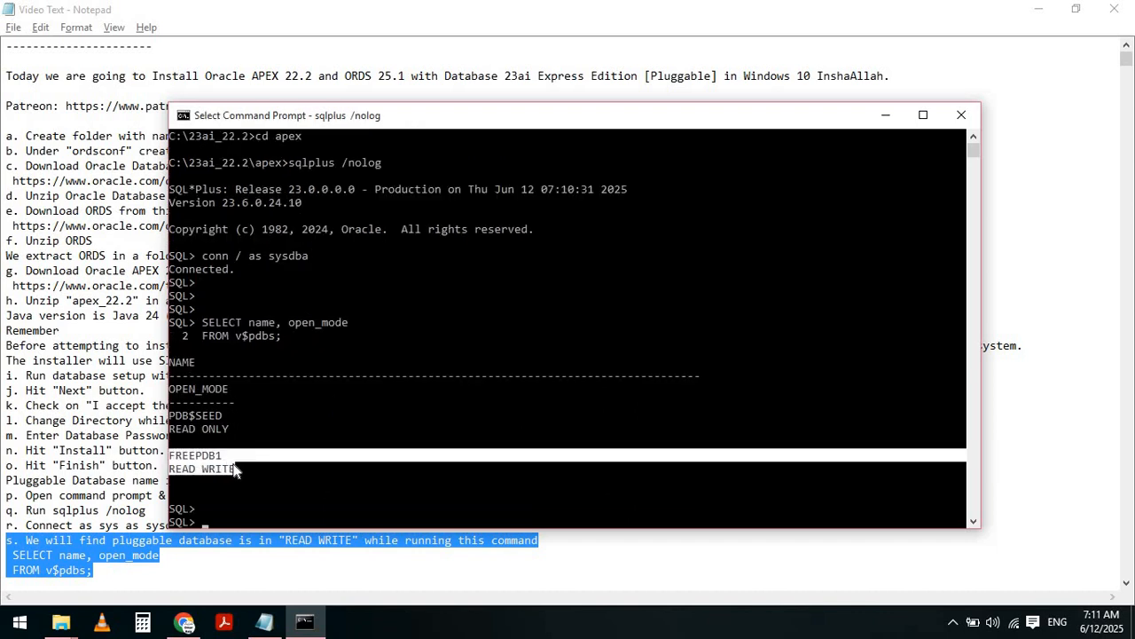
pyautogui.hotkey('alt', 'Tab')
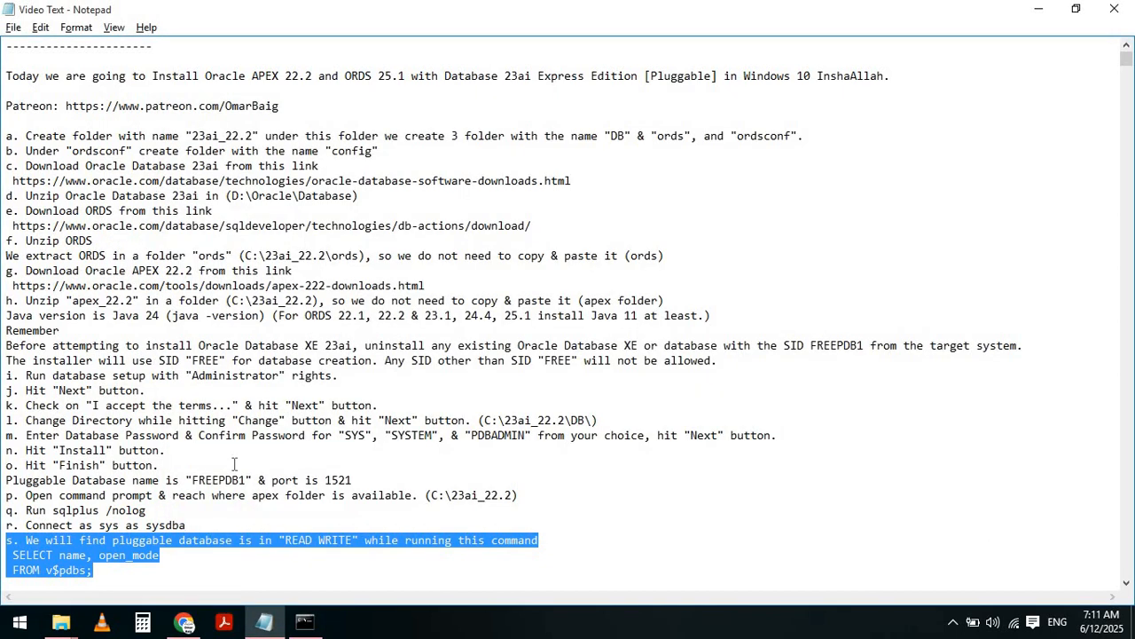
# - Review the fallback step's ALTER PLUGGABLE DATABASE FREEPDB1 OPEN command for non-READ WRITE databases
pyautogui.press('Home')
pyautogui.press('Down')
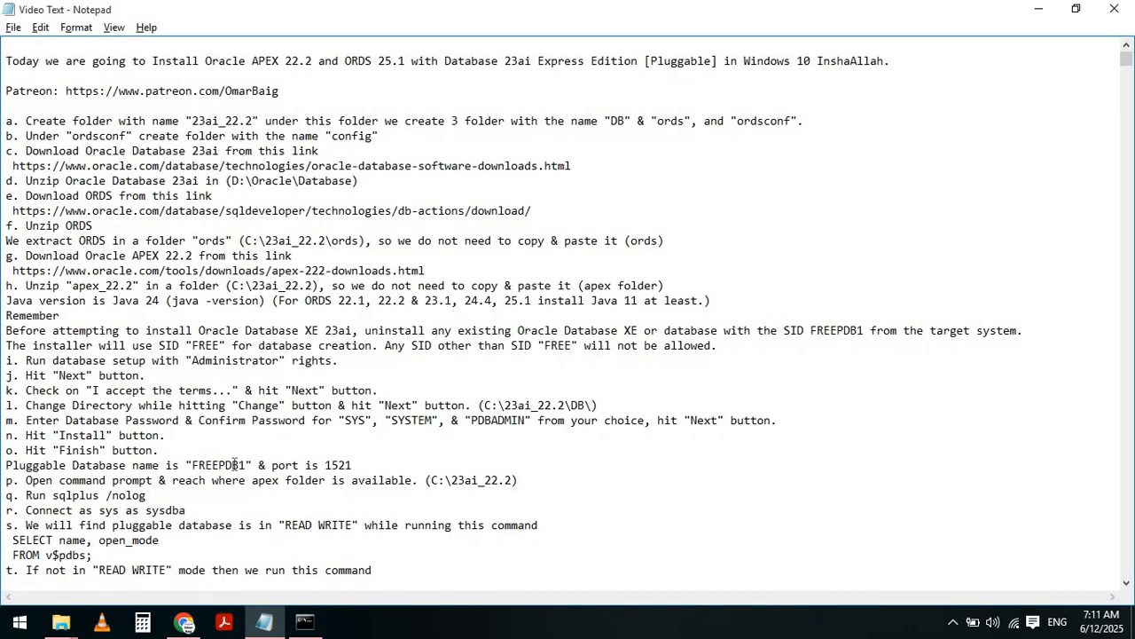
pyautogui.hotkey('shift', 'Down')
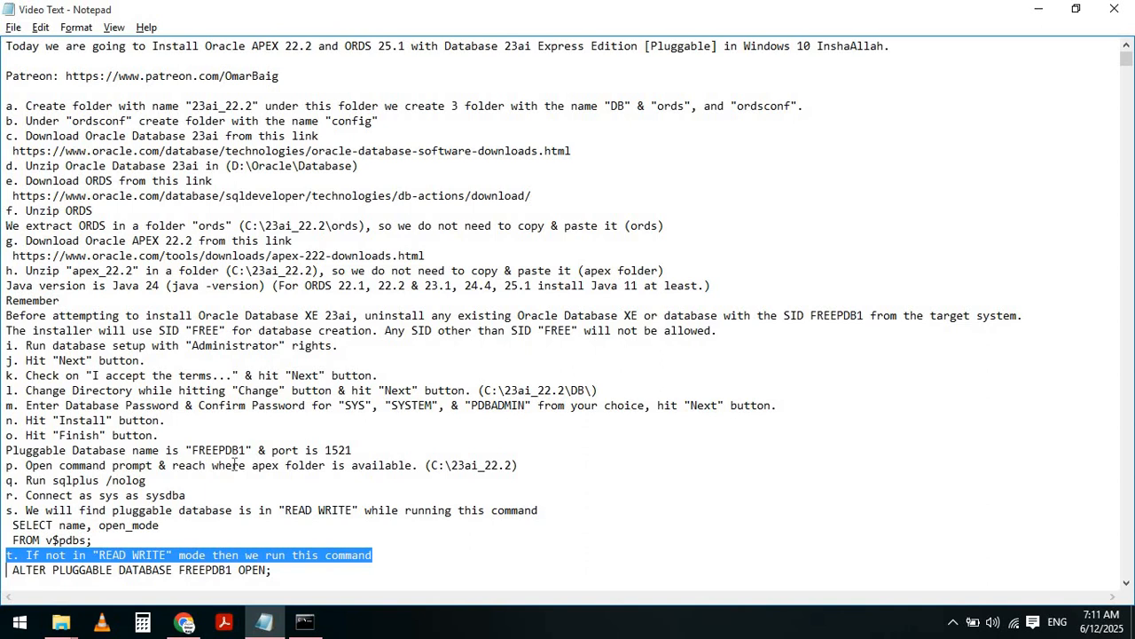
pyautogui.hotkey('shift', 'End')
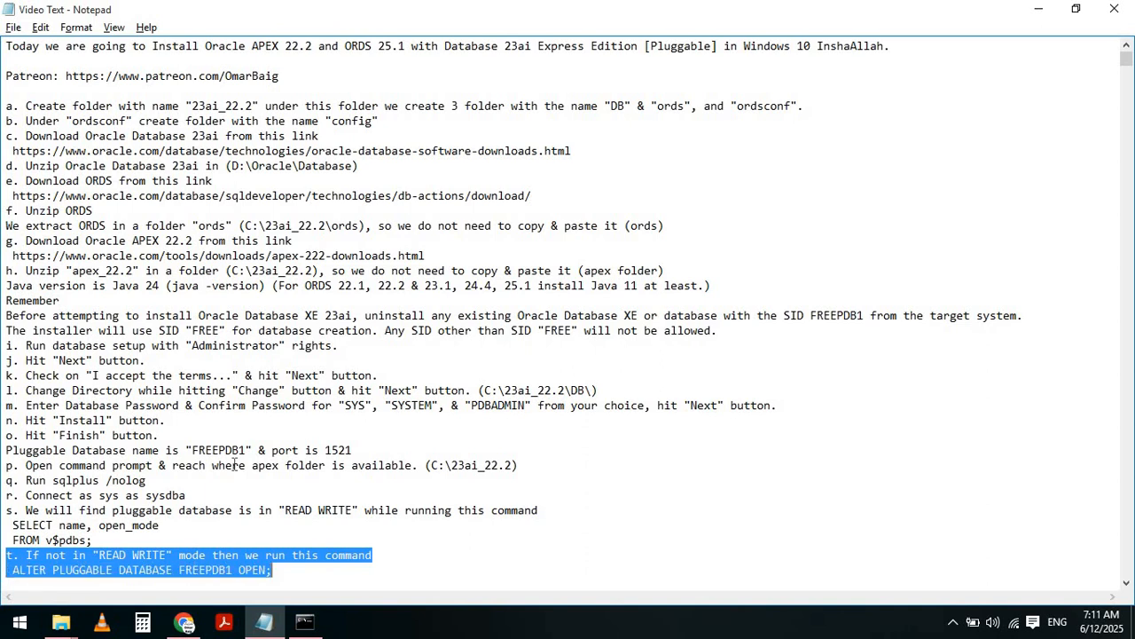
pyautogui.click(280, 572)
pyautogui.hotkey('shift', 'Home')
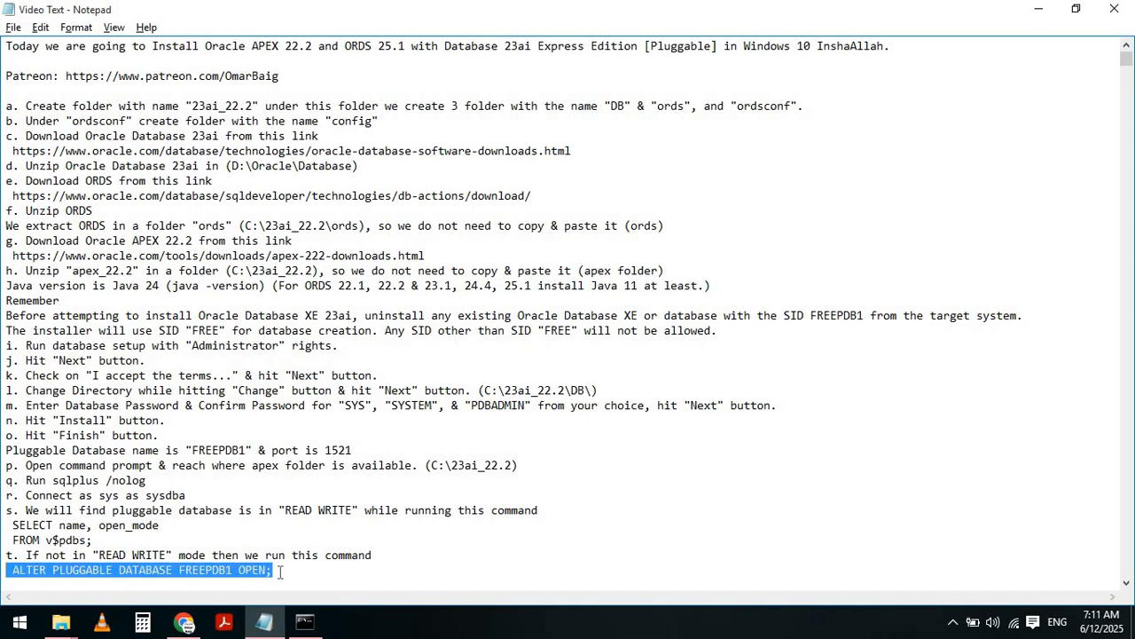
pyautogui.press('Left')
# - Mark step u's show pdbs explanation and the ALTER SESSION SET CONTAINER = FREEPDB1 line
pyautogui.press('Down')
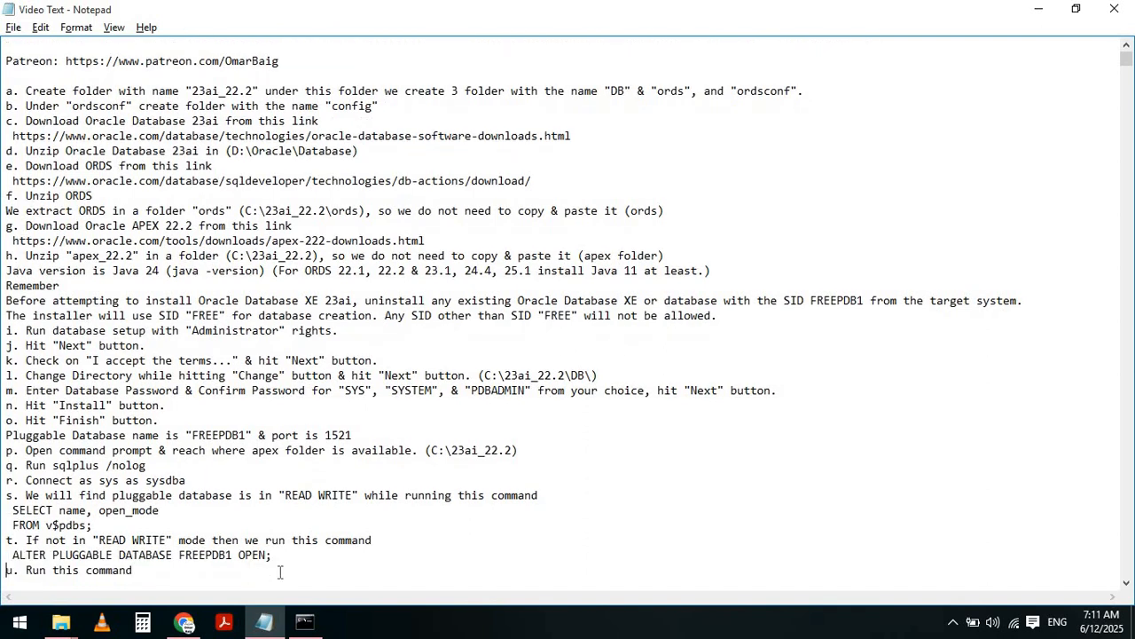
pyautogui.hotkey('shift', 'Down')
pyautogui.hotkey('shift', 'Right')
pyautogui.hotkey('shift', 'Right')
pyautogui.hotkey('shift', 'Right')
pyautogui.hotkey('shift', 'Right')
pyautogui.hotkey('shift', 'Right')
pyautogui.hotkey('shift', 'Right')
pyautogui.hotkey('shift', 'Right')
pyautogui.hotkey('shift', 'Right')
pyautogui.hotkey('shift', 'Right')
pyautogui.hotkey('shift', 'Right')
pyautogui.hotkey('shift', 'Right')
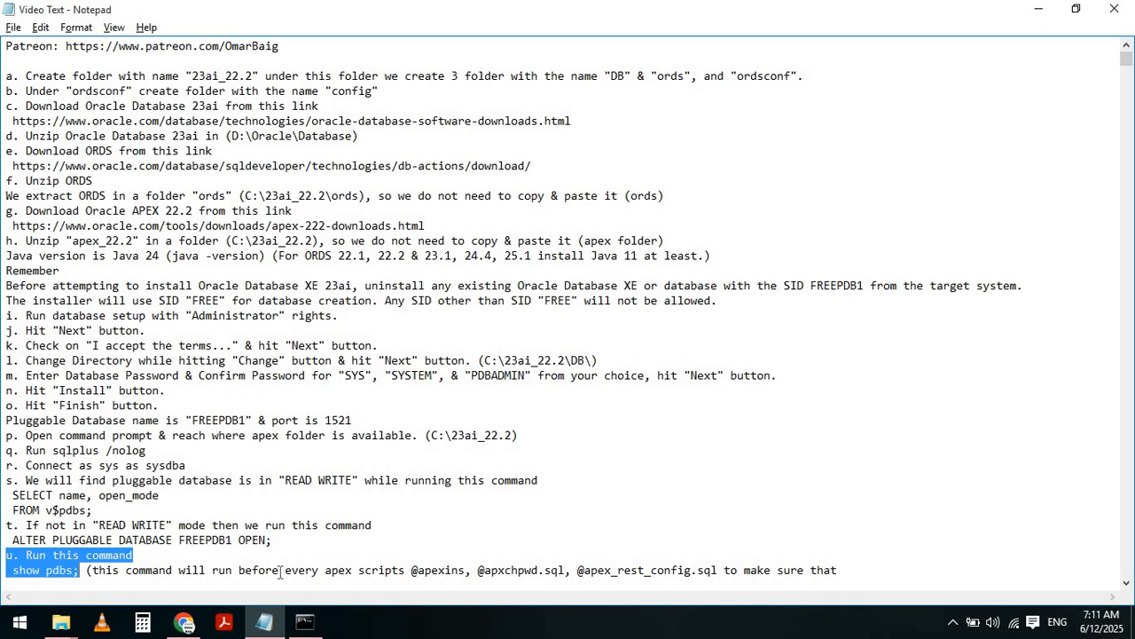
pyautogui.hotkey('shift', 'Down')
pyautogui.hotkey('shift', 'Right')
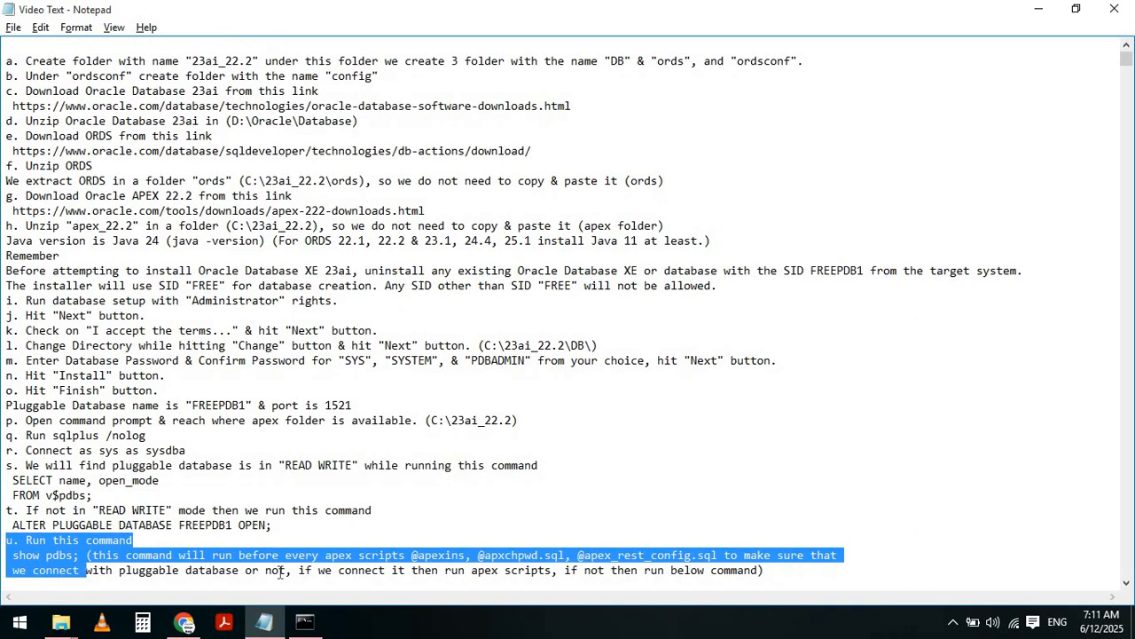
pyautogui.hotkey('shift', 'End')
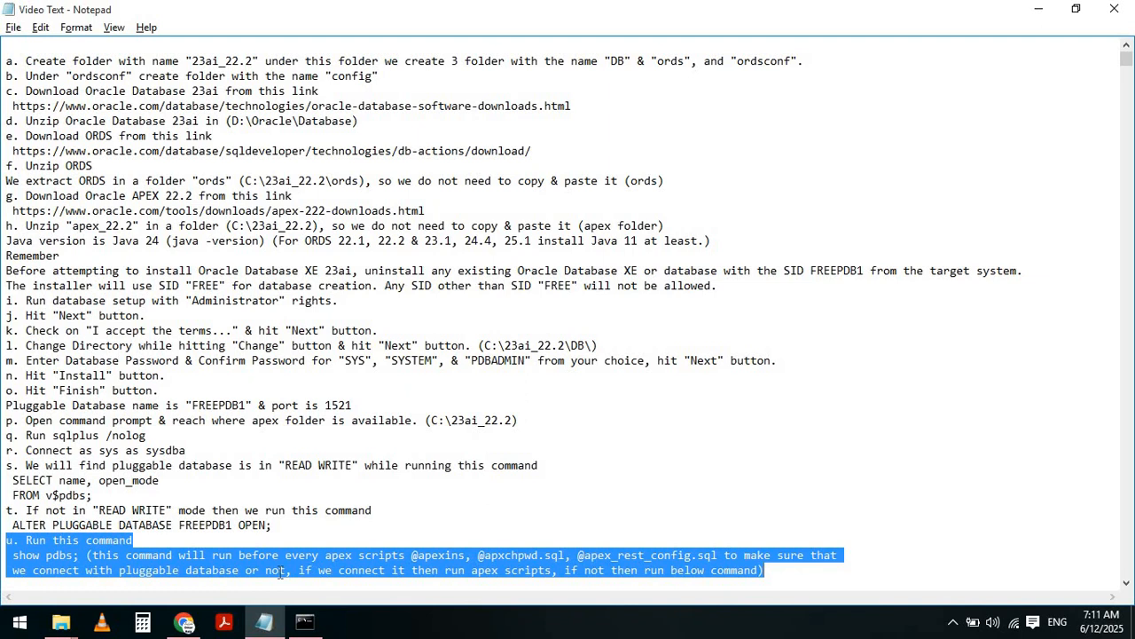
pyautogui.press('Down')
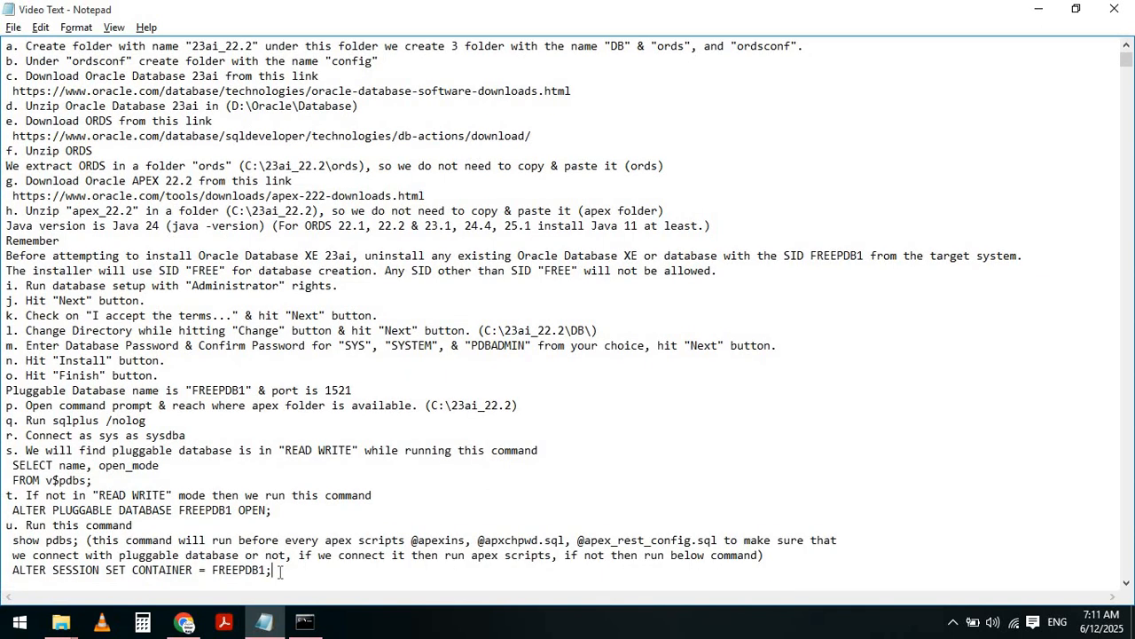
pyautogui.hotkey('shift', 'Home')
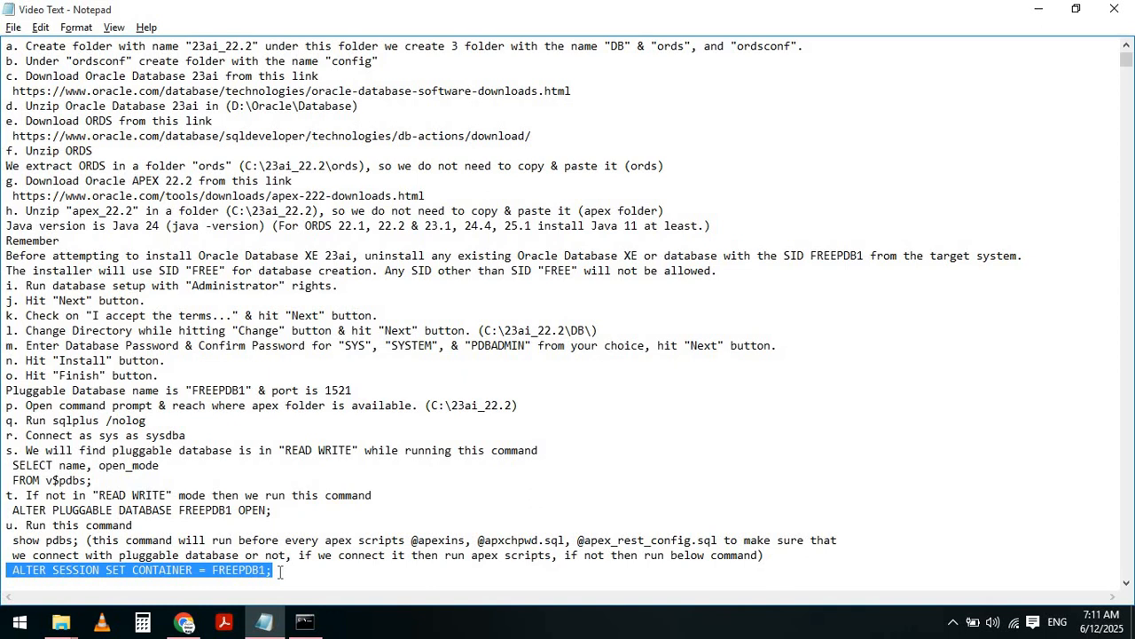
pyautogui.hotkey('alt', 'Tab')
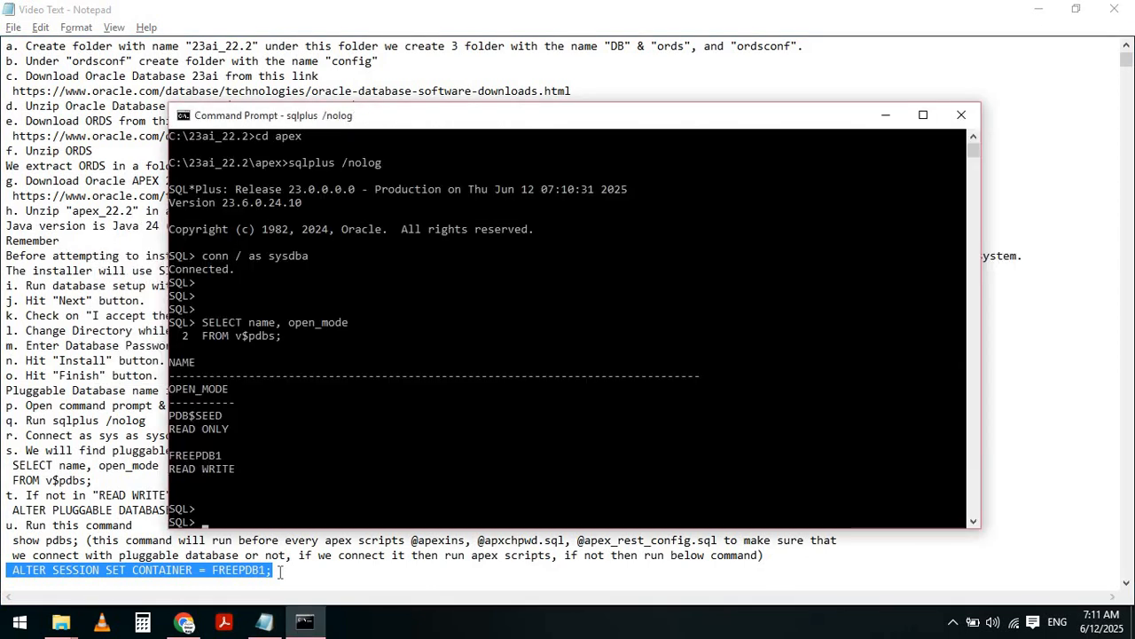
# - Run show pdbs; then ALTER SESSION SET CONTAINER = FREEPDB1; at the SQL> prompt
pyautogui.press('Return')
pyautogui.write('show pdb')
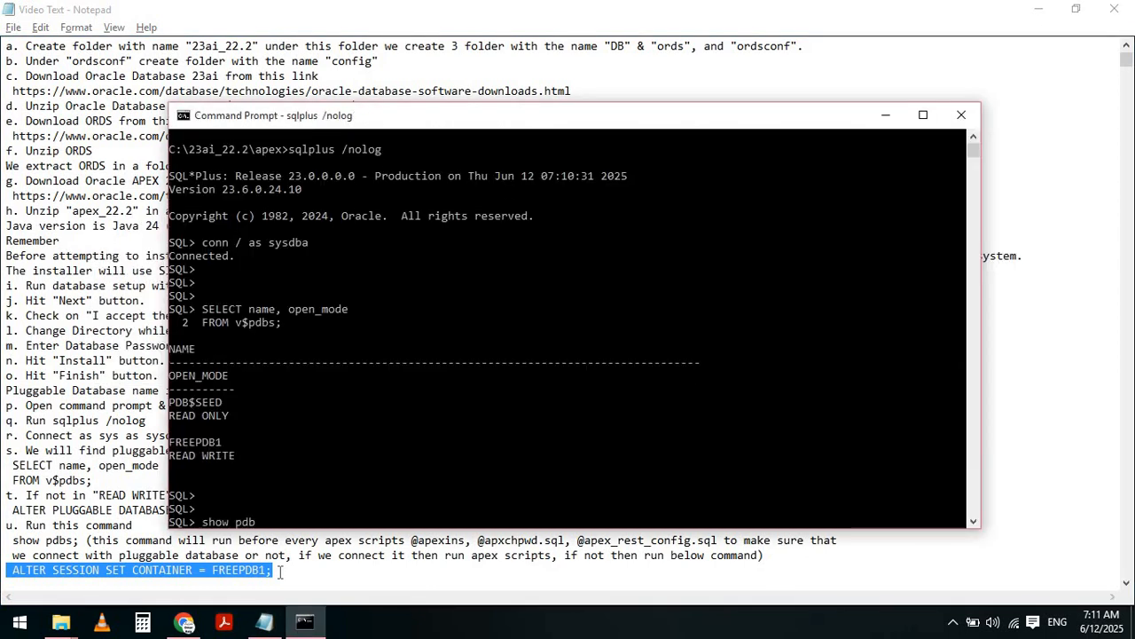
pyautogui.write('s;')
pyautogui.press('Return')
pyautogui.press('Return')
pyautogui.press('Return')
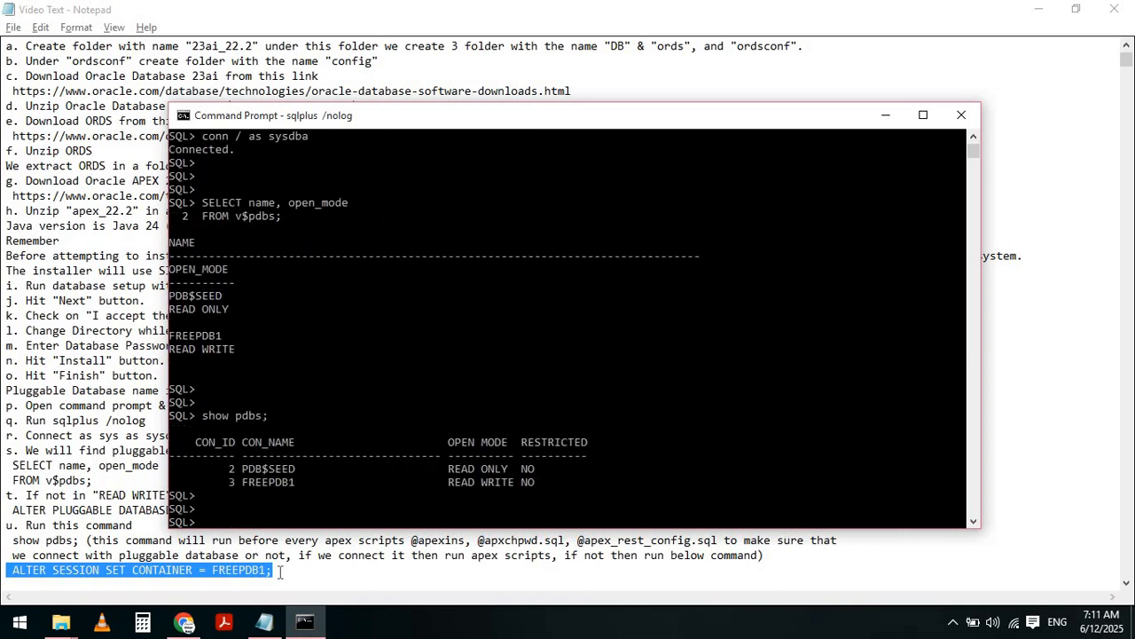
pyautogui.write('ALTER SESSION SET CON')
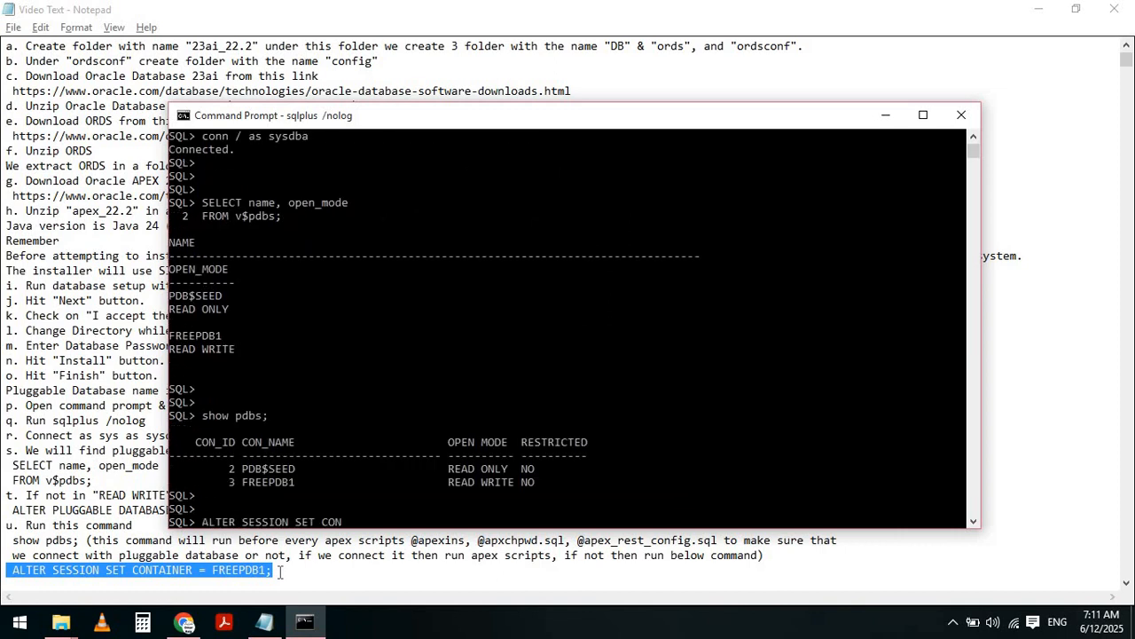
pyautogui.write('TAINER = FREEPDB1;')
pyautogui.press('Return')
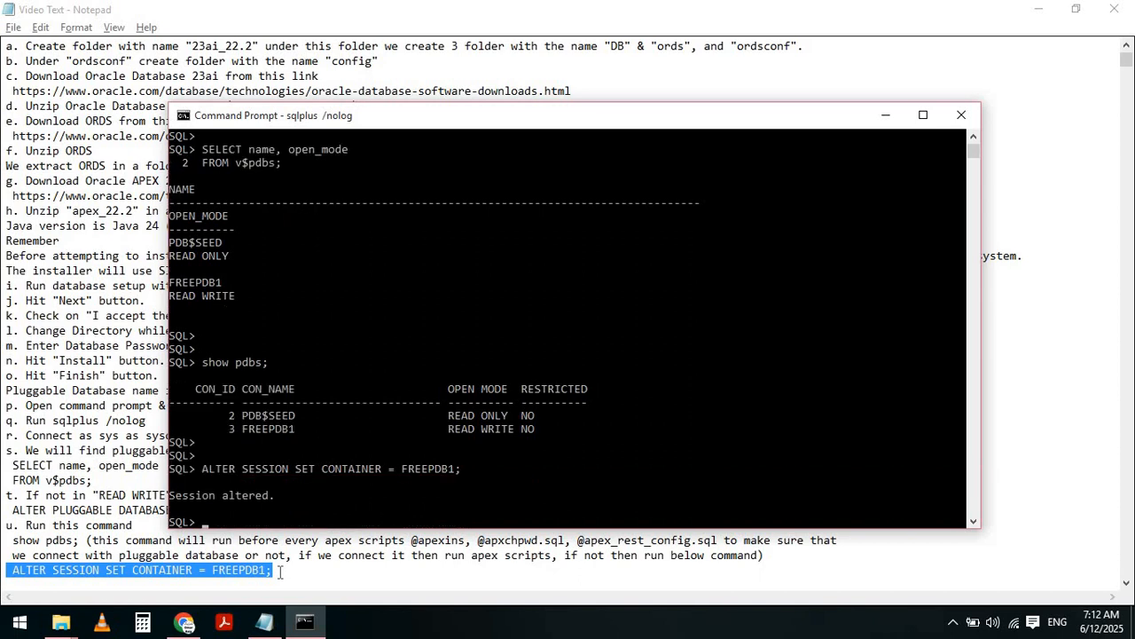
pyautogui.hotkey('alt', 'Tab')
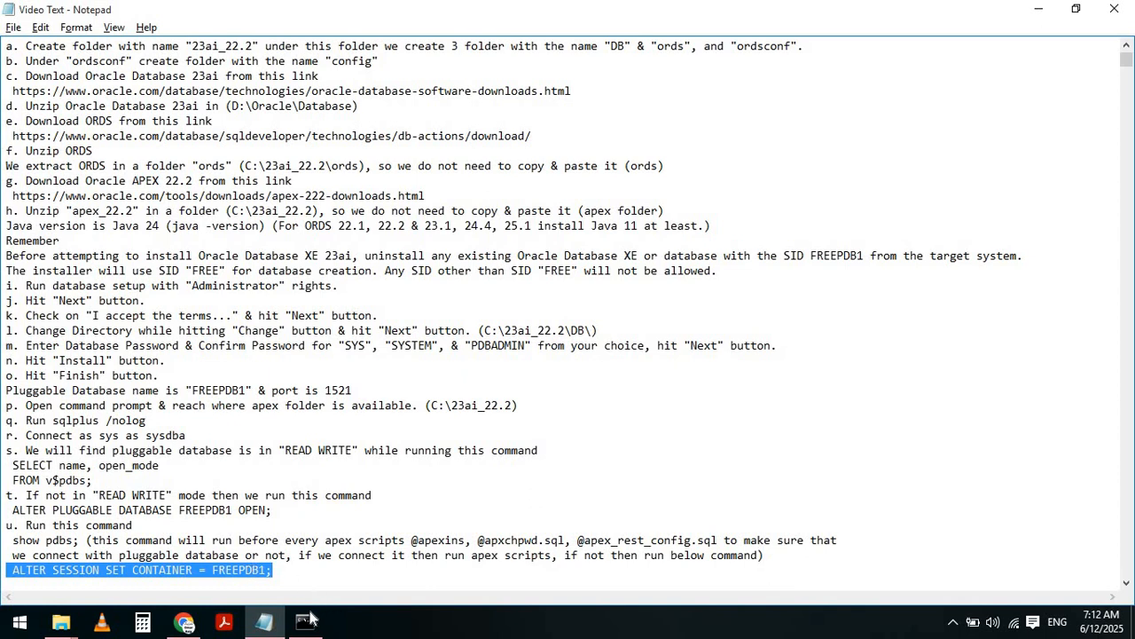
pyautogui.click(1040, 9)
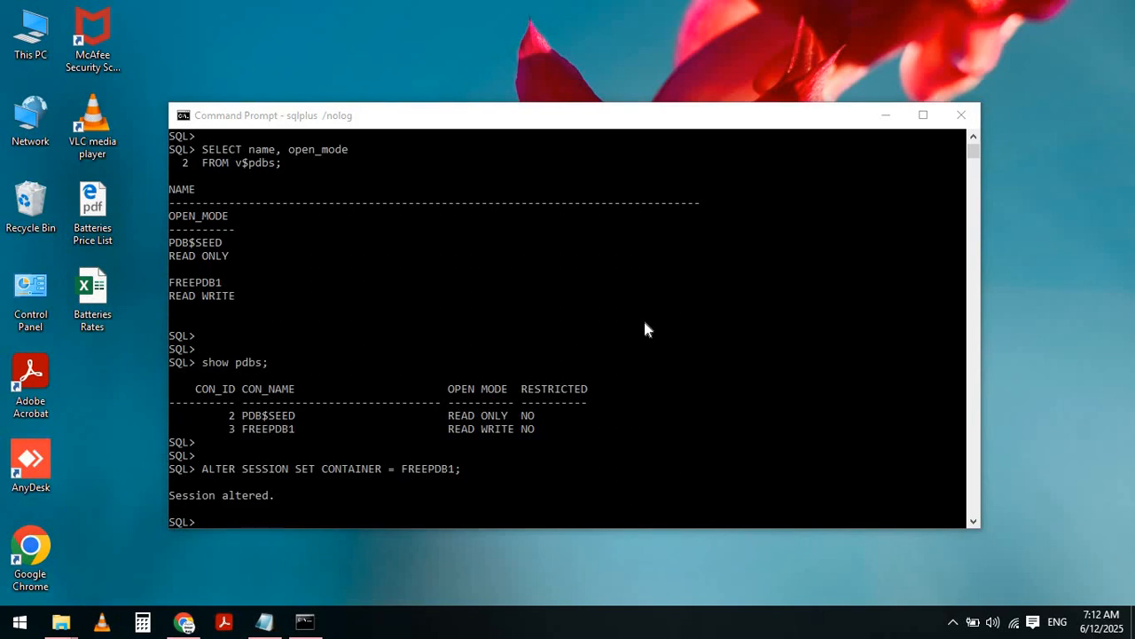
pyautogui.click(250, 495)
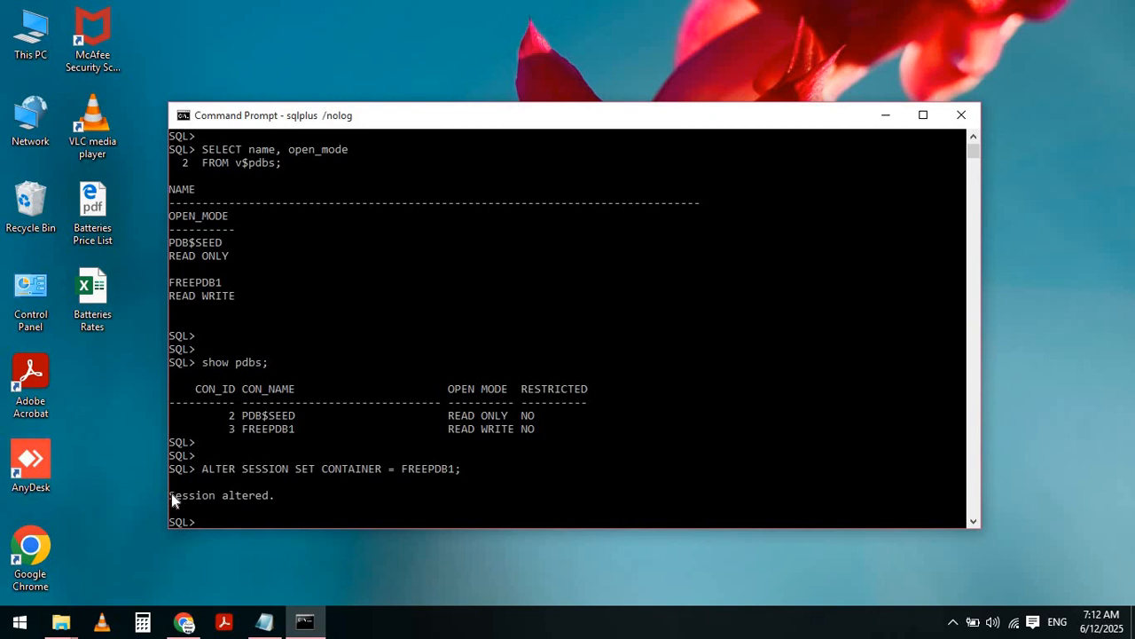
pyautogui.moveTo(172, 493); pyautogui.dragTo(276, 500)
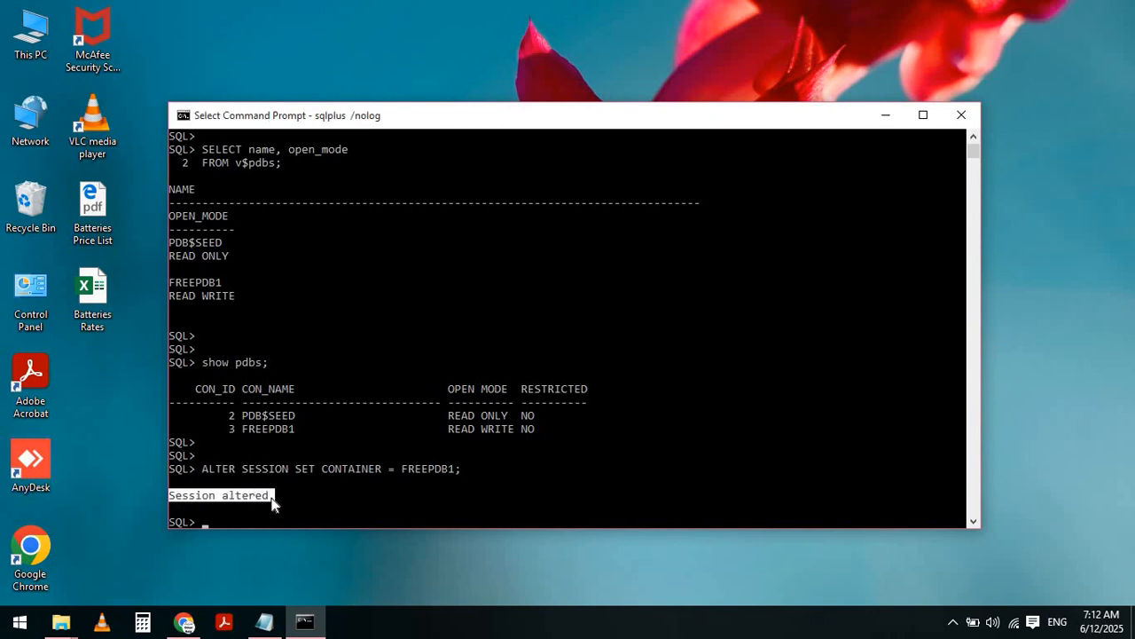
pyautogui.click(1076, 255)
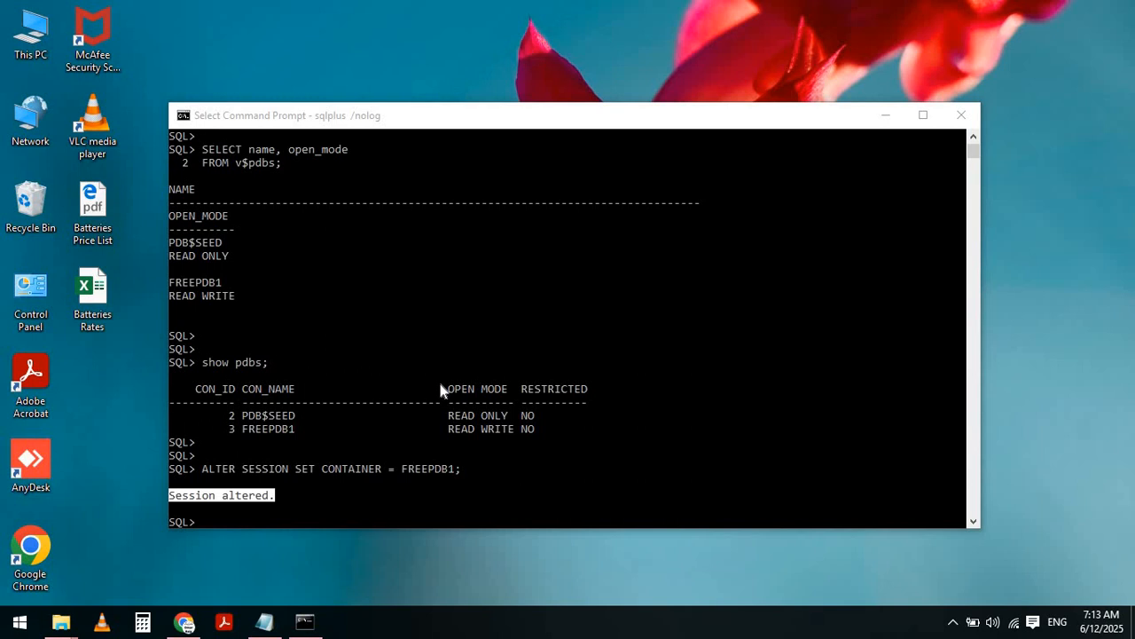
pyautogui.hotkey('alt', 'Tab')
pyautogui.hotkey('alt', 'Tab')
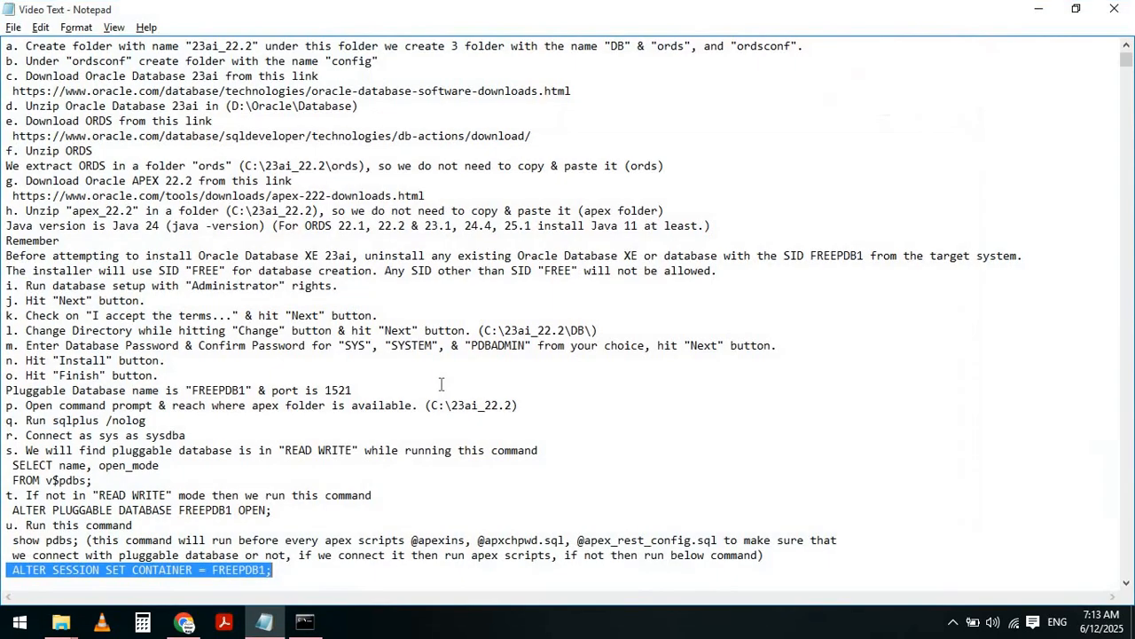
# - Mark the Session altered reminder and the step v APEX install command in the notes
pyautogui.press('Left')
pyautogui.press('Down')
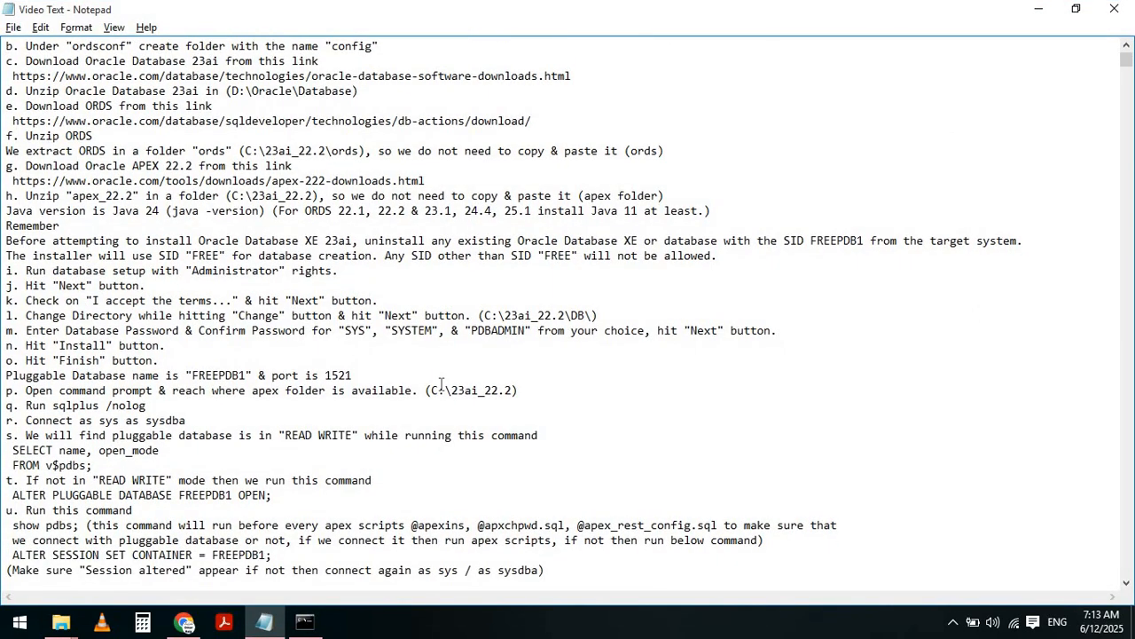
pyautogui.hotkey('shift', 'End')
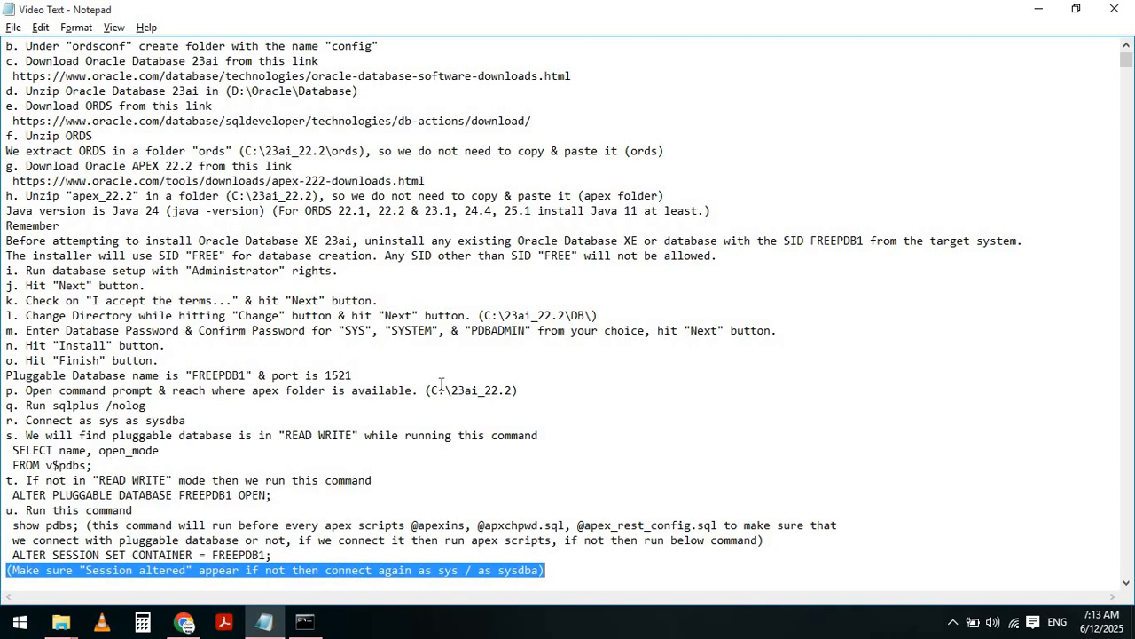
pyautogui.hotkey('alt', 'Tab')
pyautogui.press('Escape')
pyautogui.press('Left')
pyautogui.press('Down')
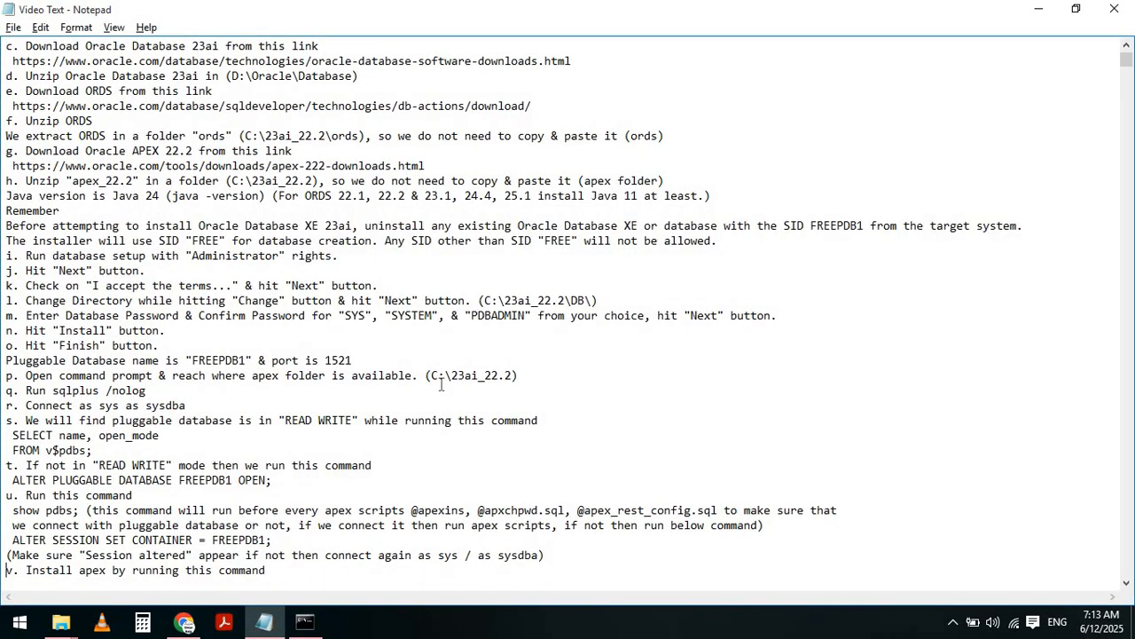
pyautogui.hotkey('shift', 'Down')
pyautogui.hotkey('shift', 'Down')
pyautogui.hotkey('alt', 'Tab')
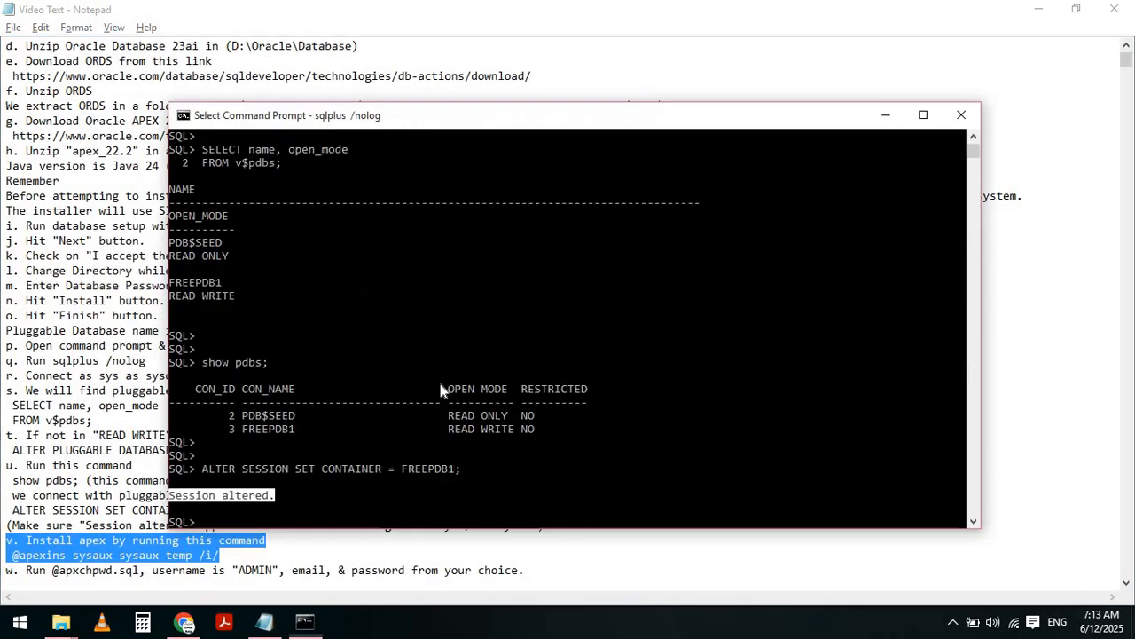
pyautogui.press('Escape')
pyautogui.press('Return')
pyautogui.write('show')
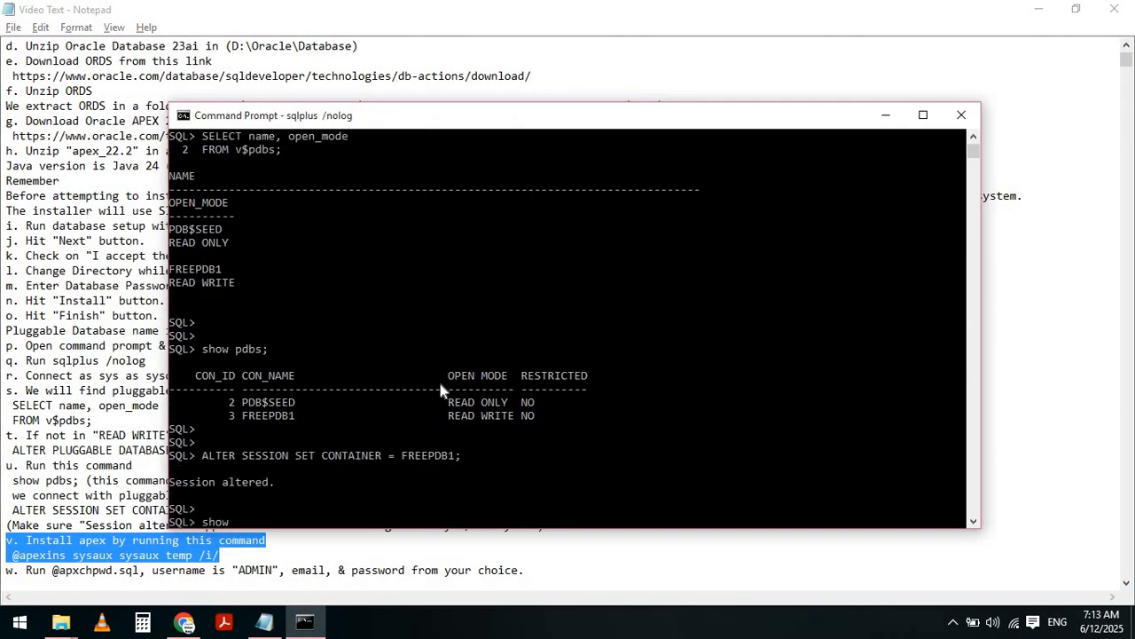
pyautogui.write(' pdbs')
pyautogui.write(';')
pyautogui.press('Return')
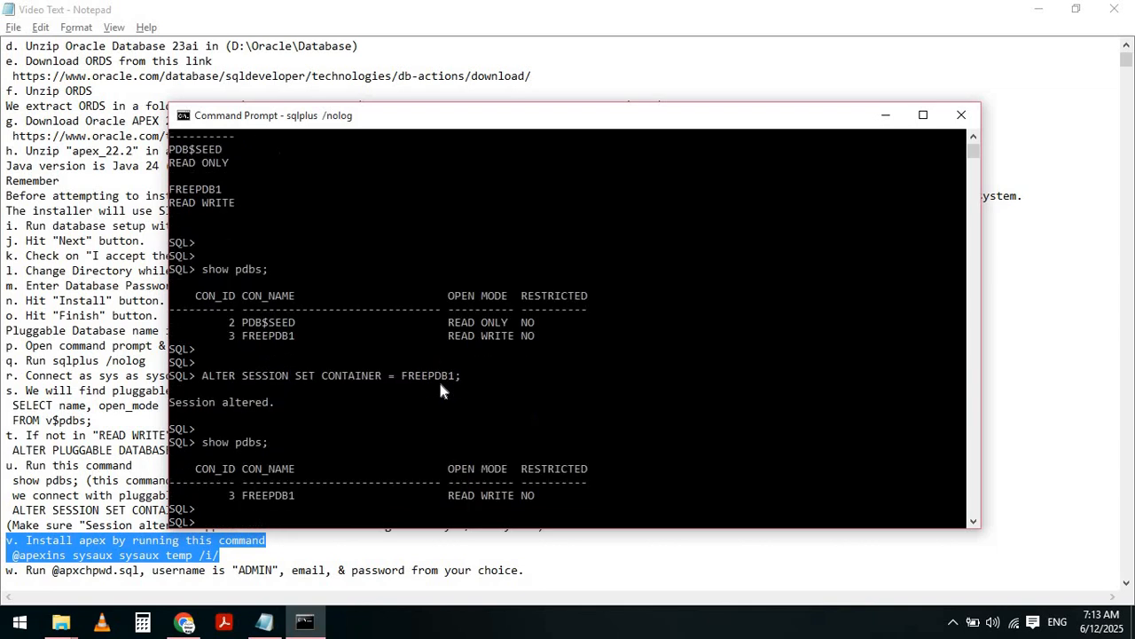
pyautogui.write('@apexins sysaux sysaux')
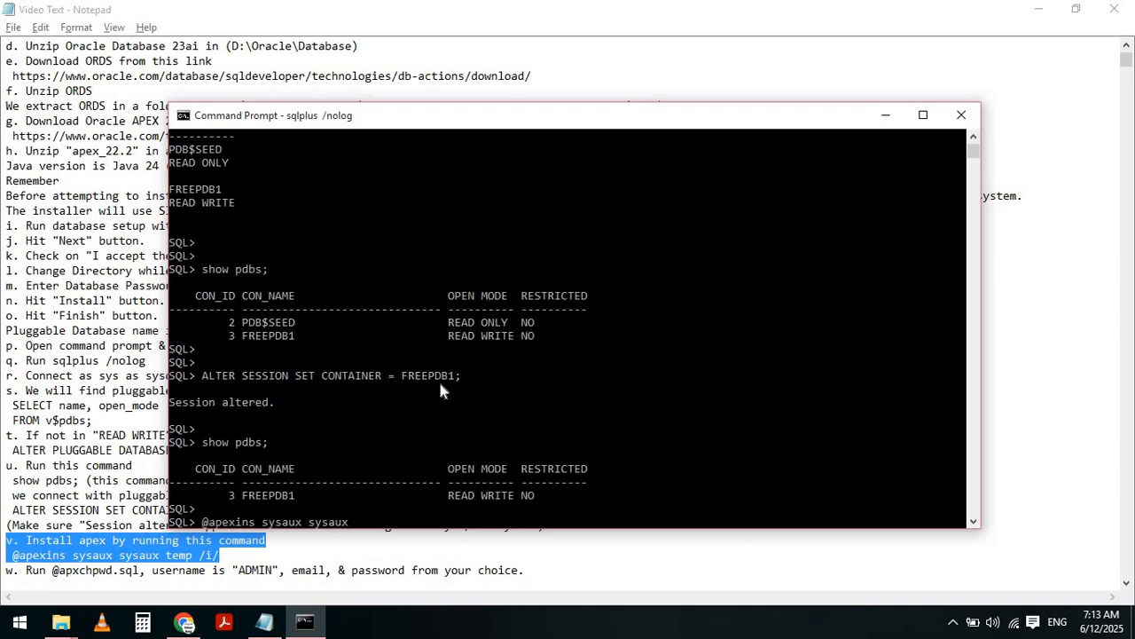
pyautogui.write(' temp /i/')
pyautogui.press('Return')
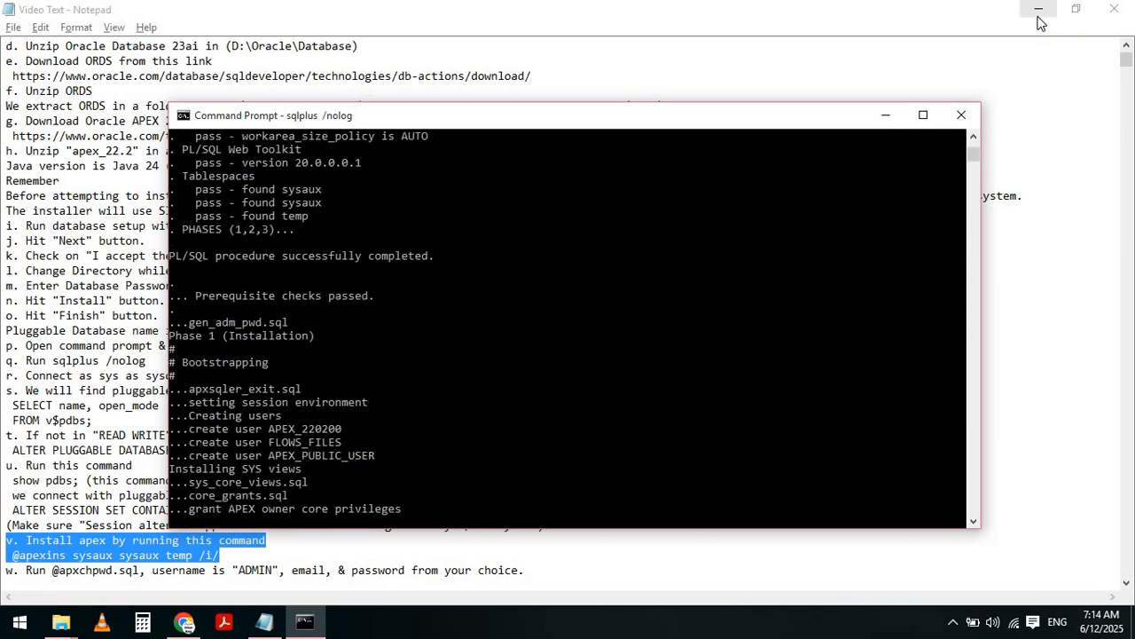
pyautogui.click(1039, 10)
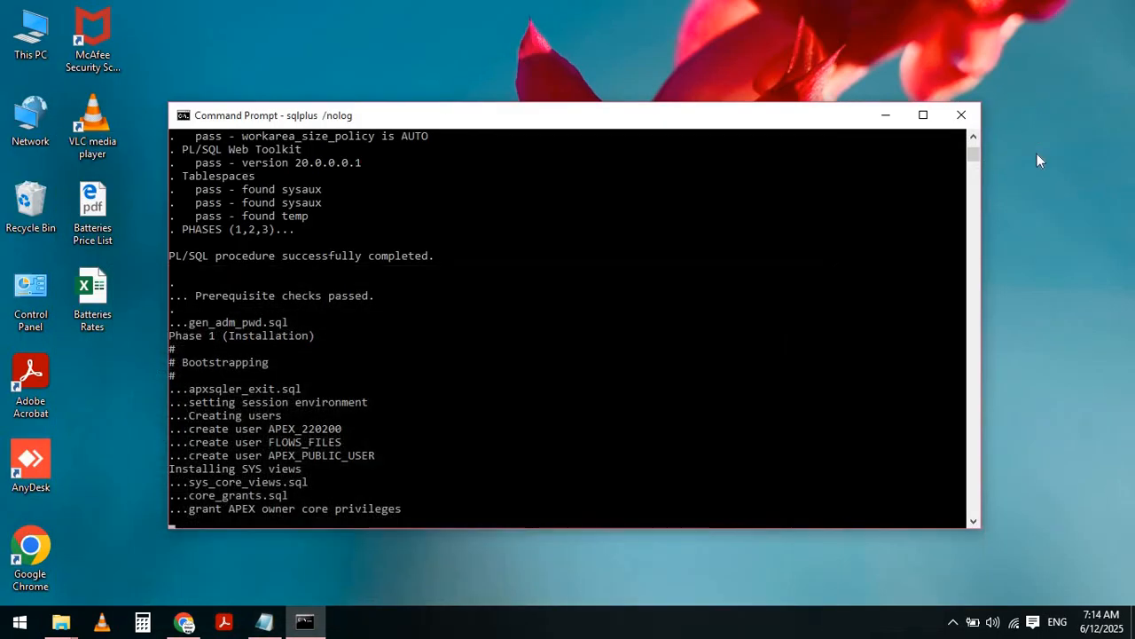